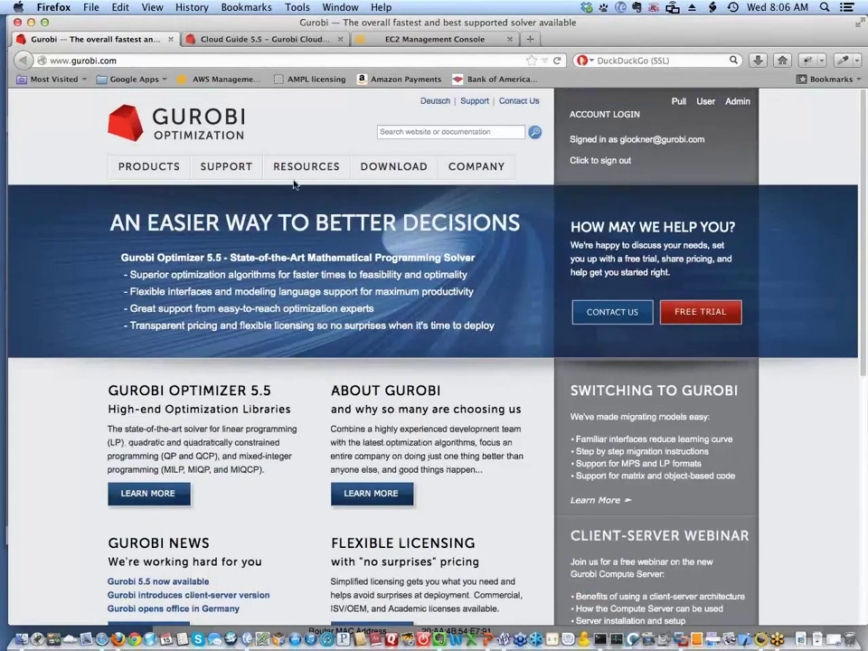
Open the page on starting and stopping a Cloud instance in the Cloud Guide from the Gurobi documentation.
{"action": "mouse_move", "coordinate": [301, 170]}
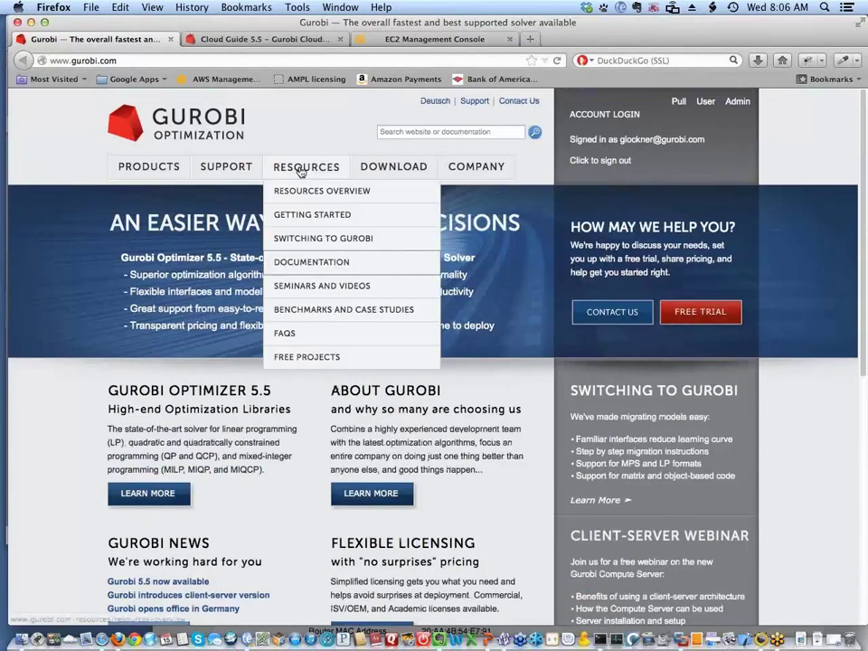
{"action": "left_click", "coordinate": [306, 264]}
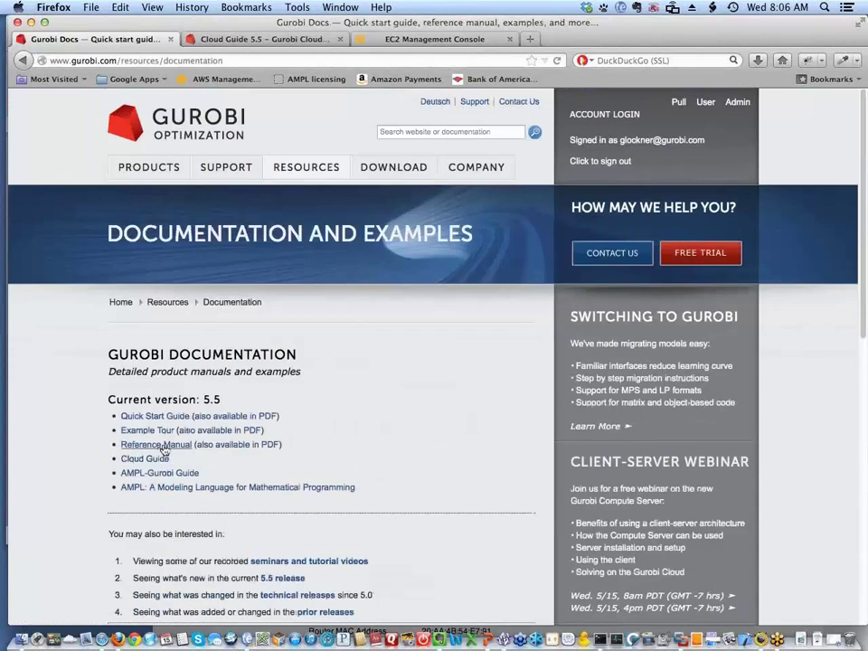
{"action": "left_click", "coordinate": [144, 462]}
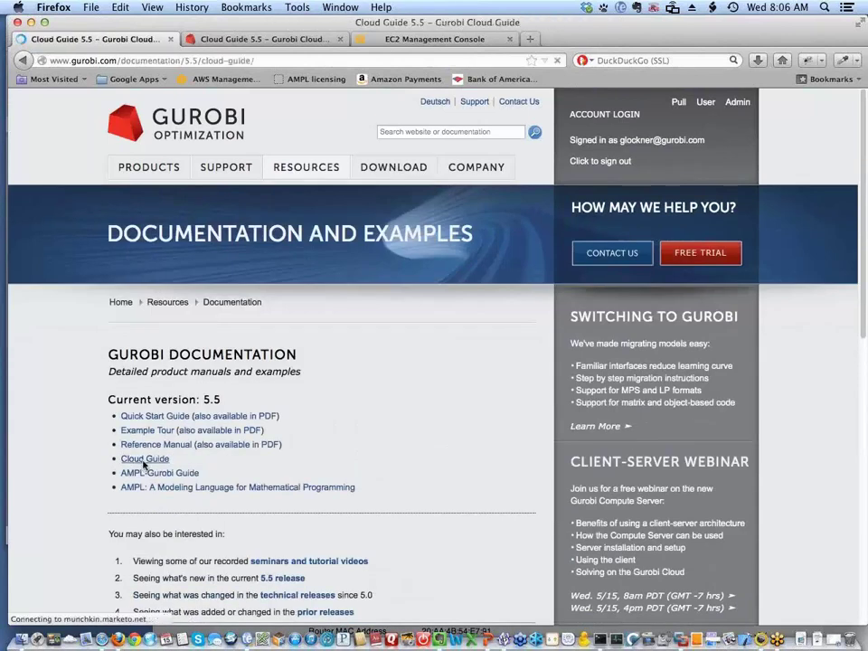
{"action": "scroll", "coordinate": [309, 435], "scroll_direction": "down", "scroll_amount": 4}
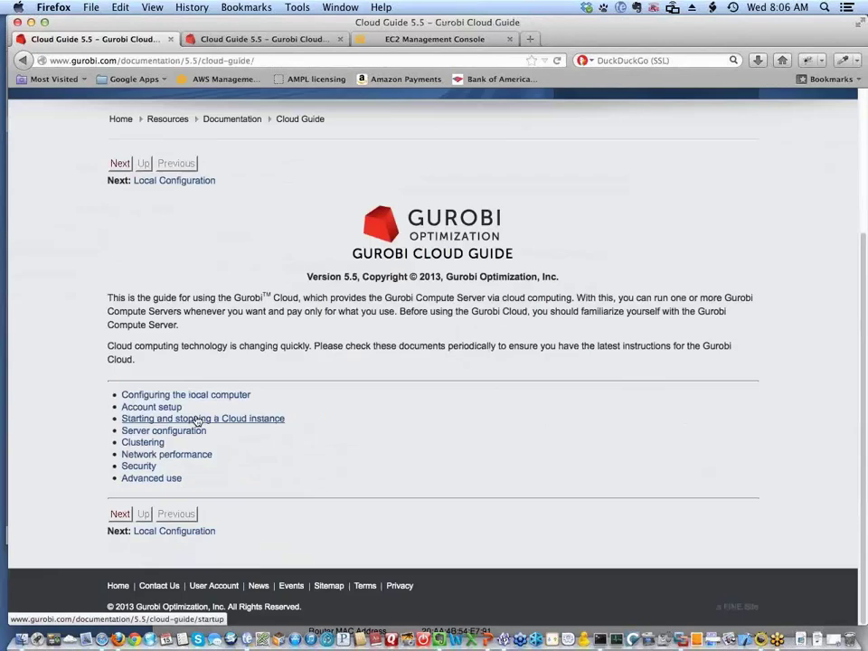
{"action": "left_click", "coordinate": [197, 419]}
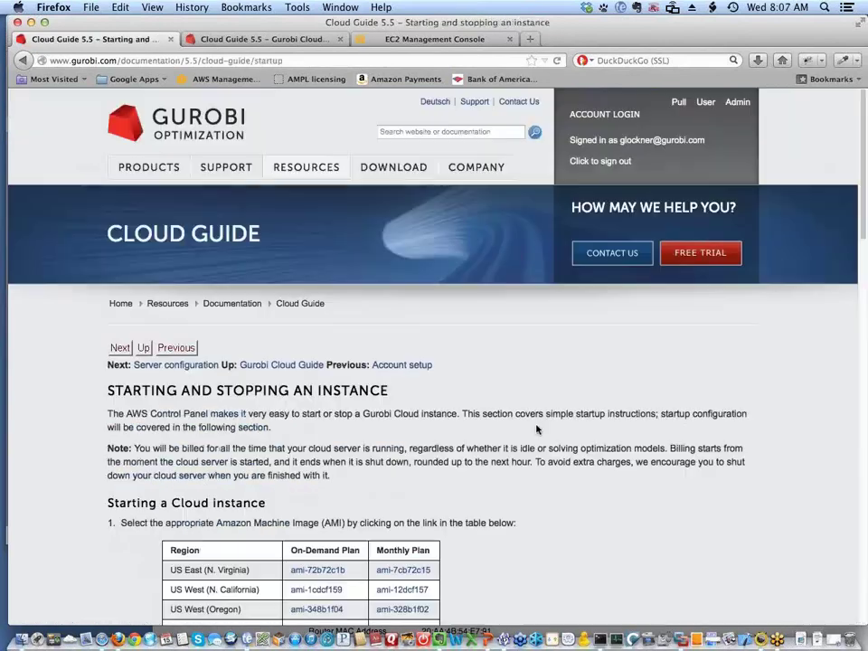
Request an instance of the on-demand AMI for US West (Oregon) and accept the AMI details.
{"action": "scroll", "coordinate": [540, 429], "scroll_direction": "down", "scroll_amount": 5}
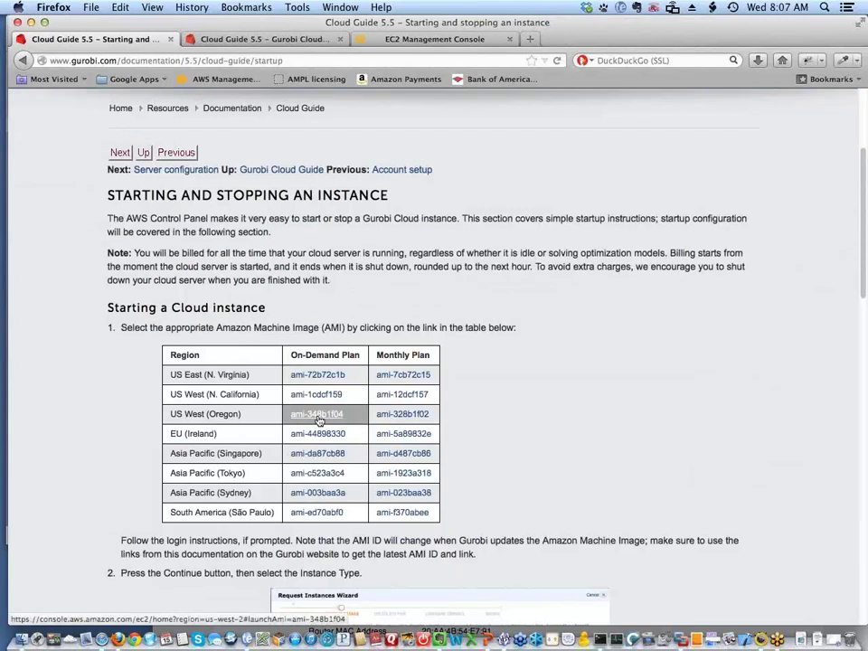
{"action": "left_click", "coordinate": [317, 416]}
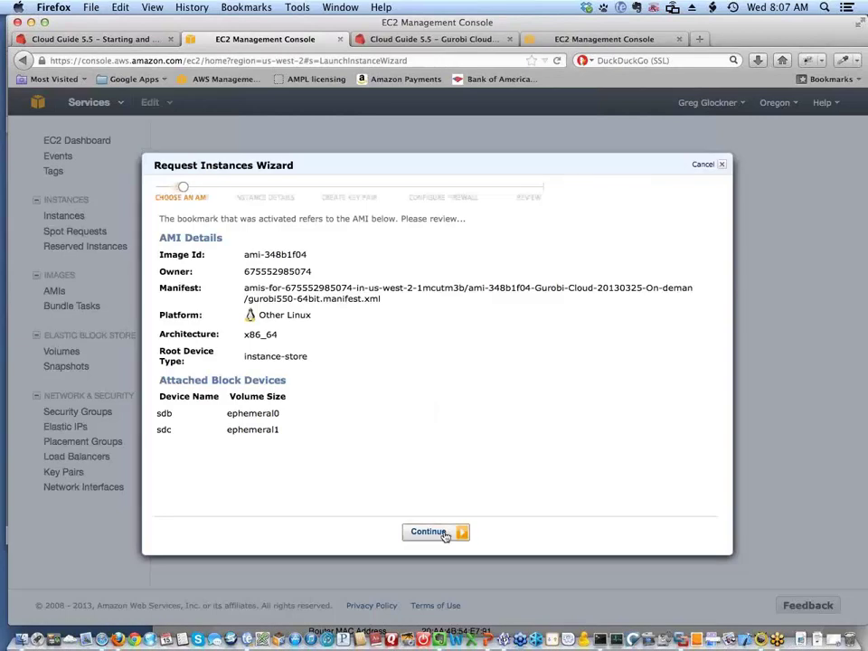
{"action": "left_click", "coordinate": [444, 536]}
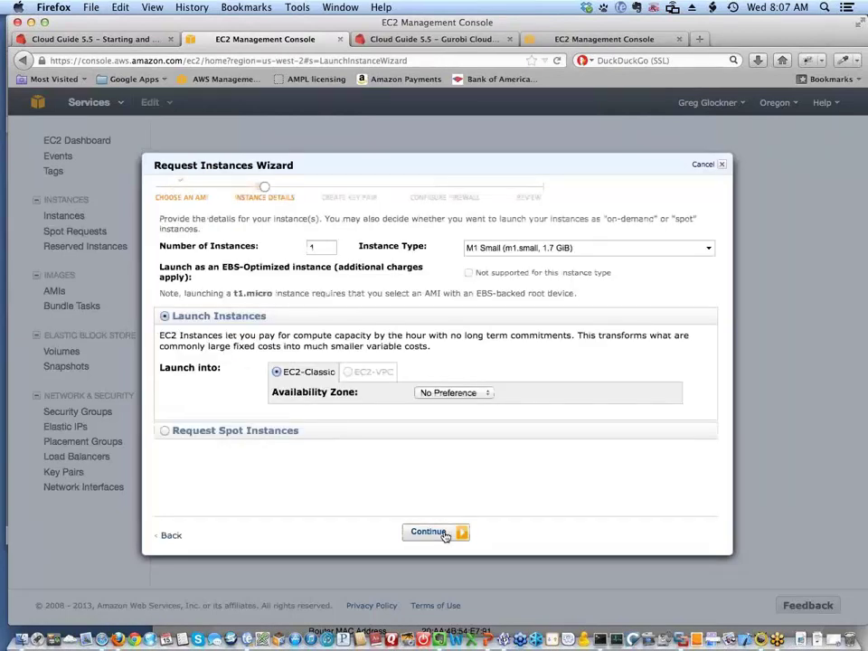
Set the instance type to M2 High-Memory Extra Large (m2.xlarge) and accept the instance details.
{"action": "left_click", "coordinate": [546, 253]}
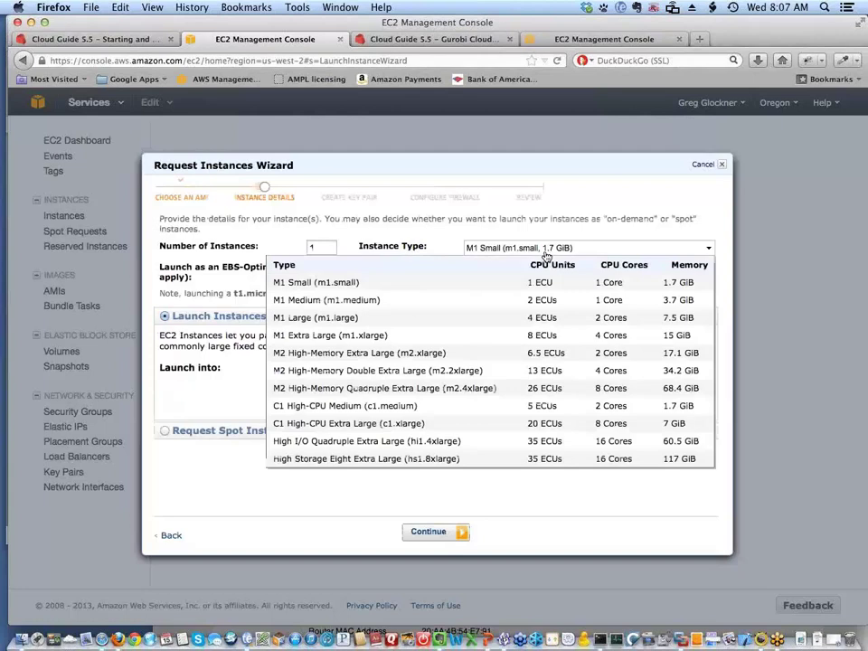
{"action": "left_click", "coordinate": [409, 352]}
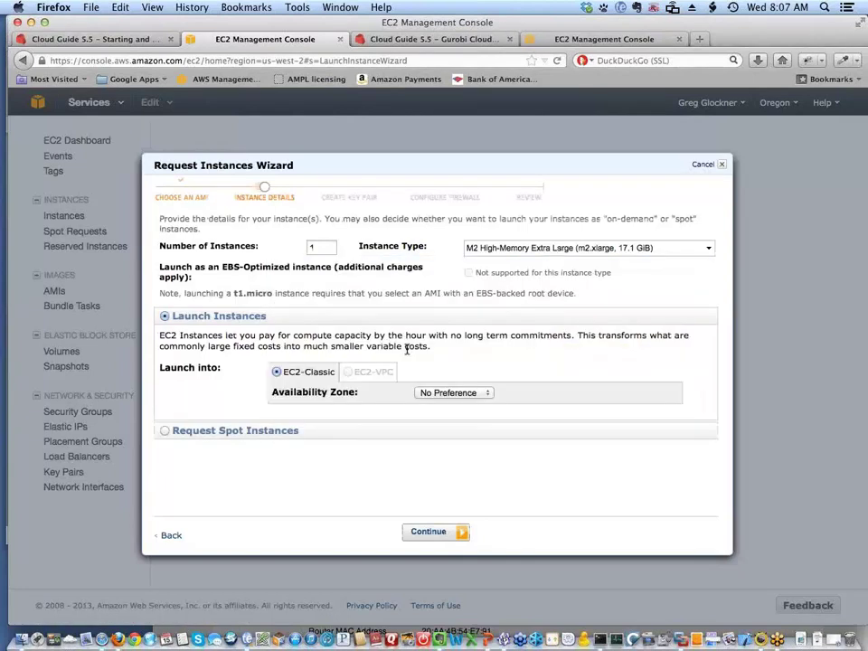
{"action": "left_click", "coordinate": [454, 535]}
Enter JOBLIMIT=1 as the instance's user data and accept the advanced instance options.
{"action": "left_click", "coordinate": [395, 346]}
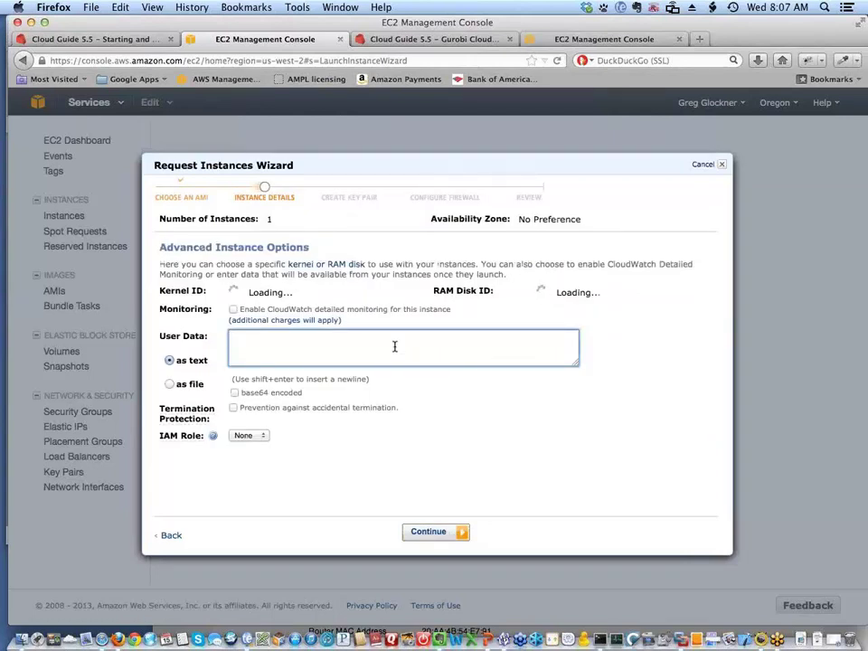
{"action": "type", "text": "JOB"}
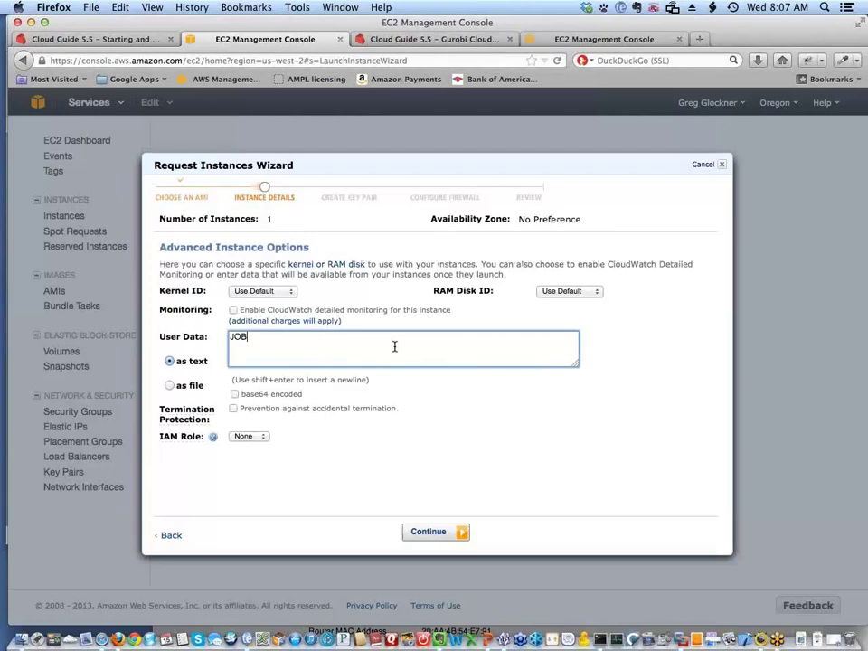
{"action": "type", "text": "LIMIT=1"}
{"action": "key", "text": "shift+Return"}
{"action": "left_click", "coordinate": [424, 534]}
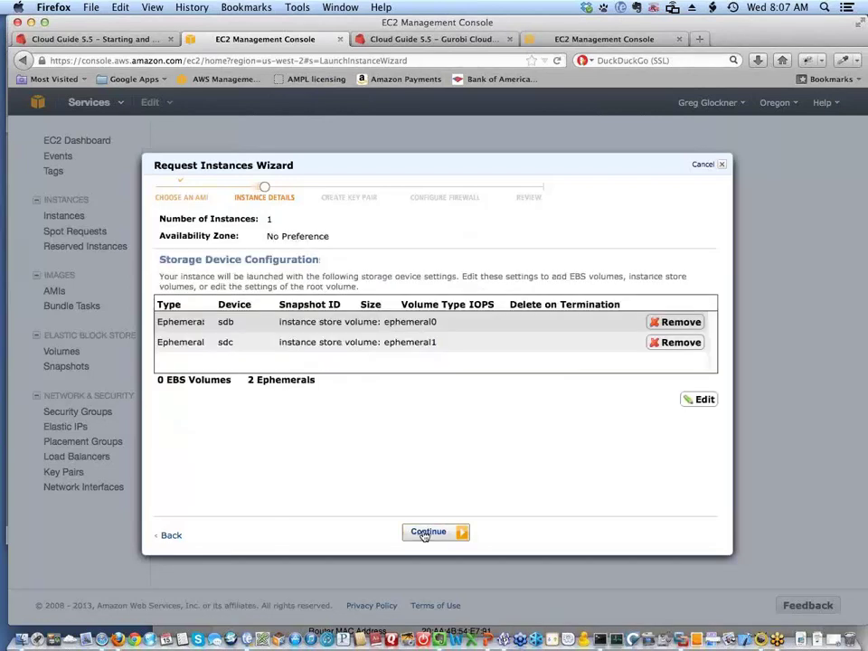
Accept the preset storage devices, tags and key pair for the instance.
{"action": "left_click", "coordinate": [424, 534]}
{"action": "left_click", "coordinate": [424, 534]}
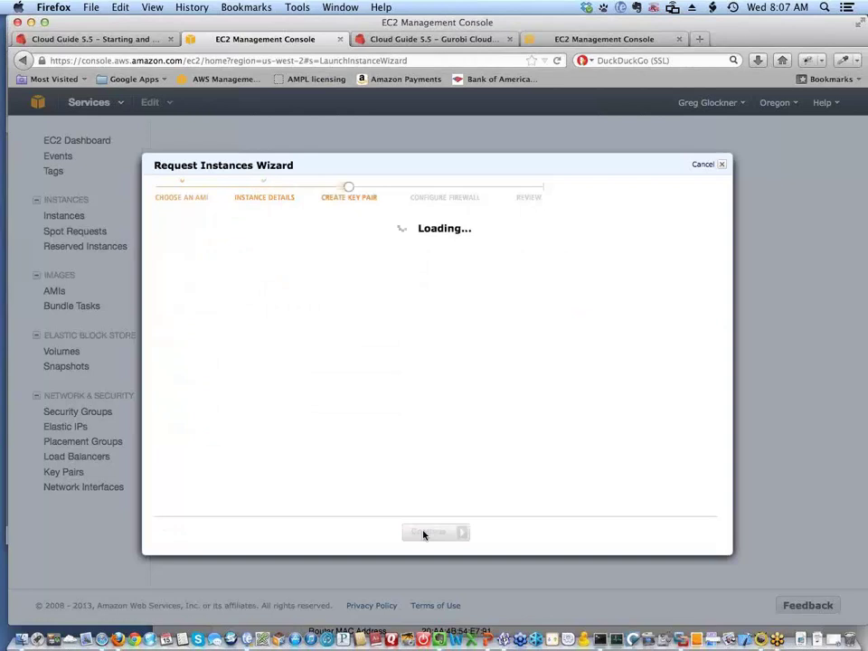
{"action": "left_click", "coordinate": [424, 534]}
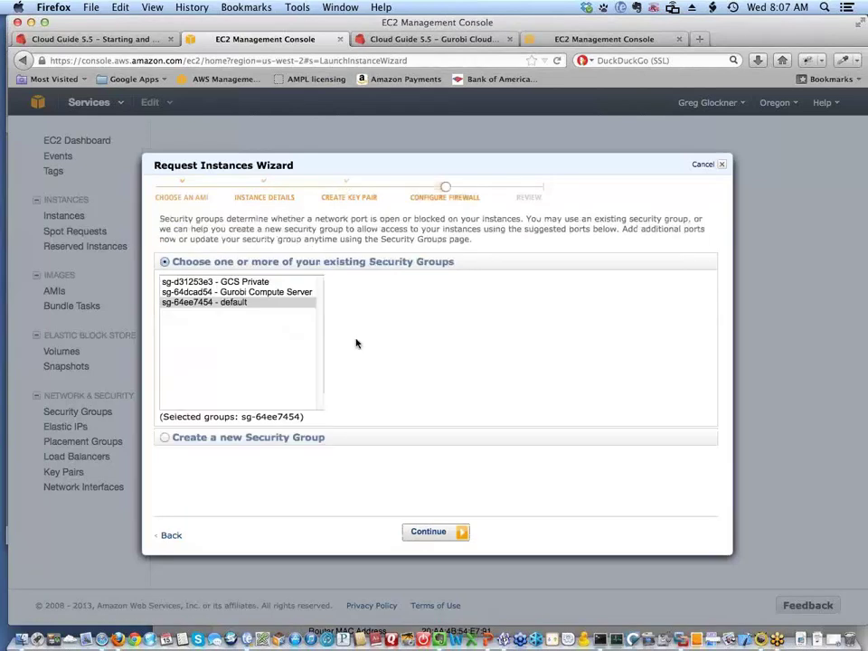
Assign the GCS Private security group and launch the instance, closing the launch wizard.
{"action": "left_click", "coordinate": [264, 283]}
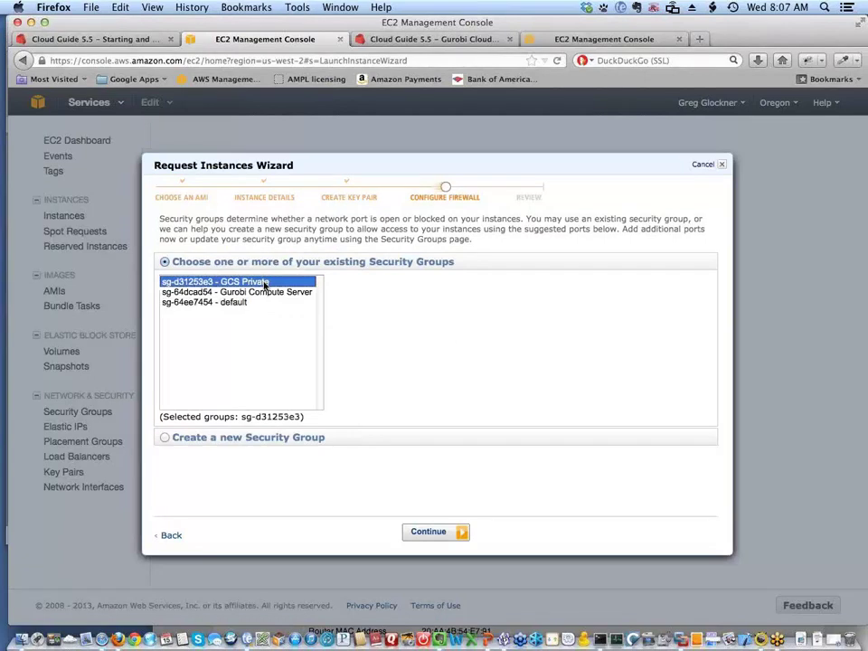
{"action": "left_click", "coordinate": [421, 540]}
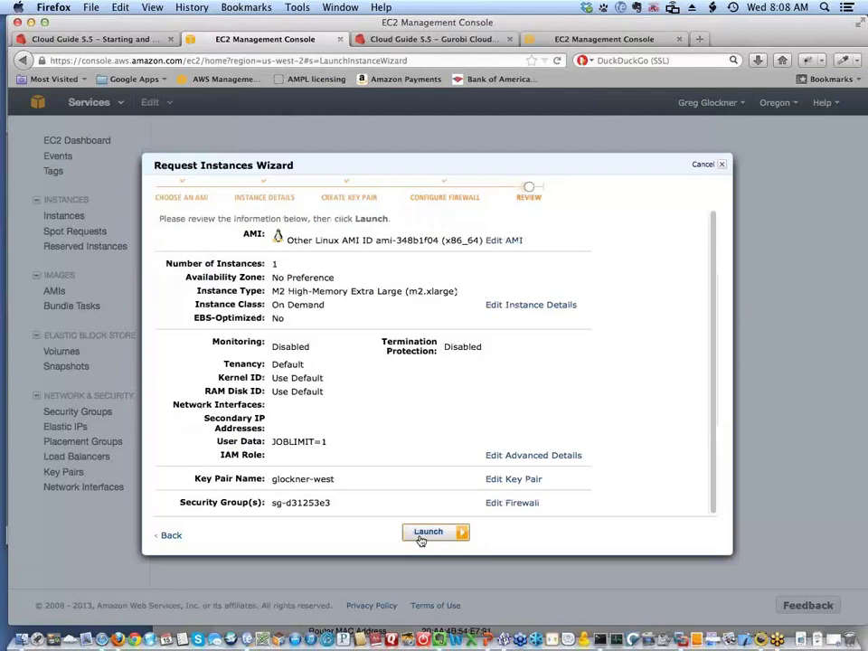
{"action": "left_click", "coordinate": [429, 533]}
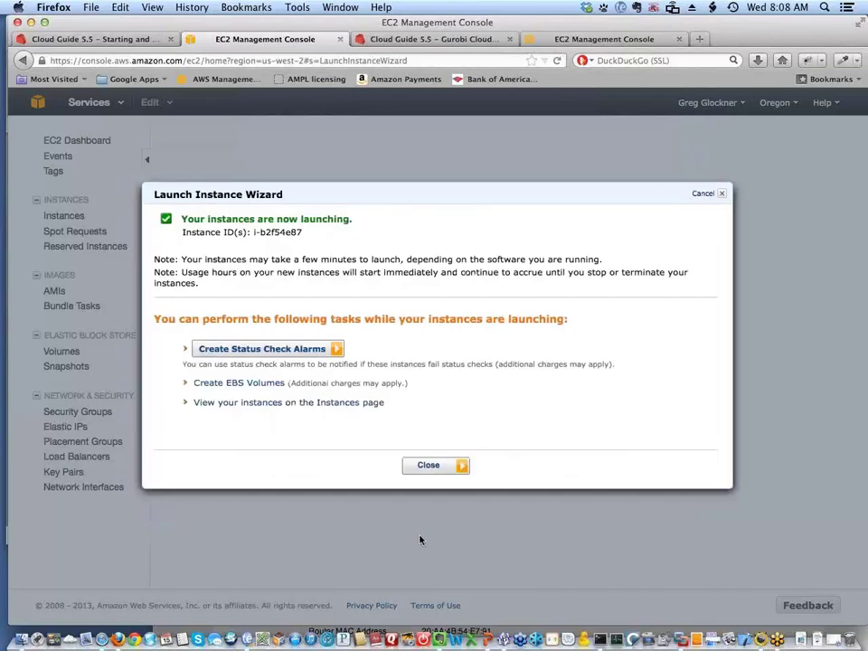
{"action": "left_click", "coordinate": [428, 465]}
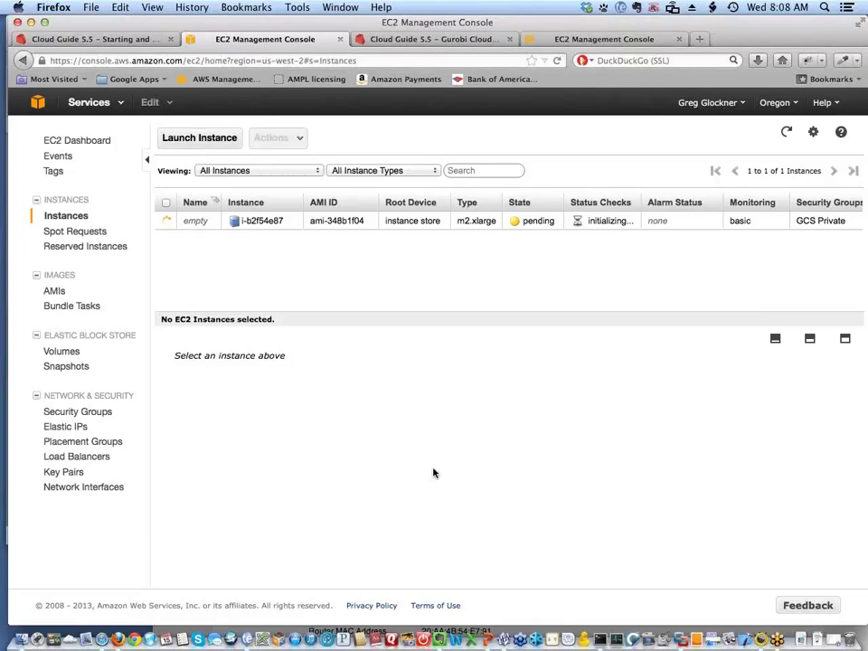
Switch to the Windows XP virtual machine in VMware Fusion and move its window to the desktop's upper-left corner.
{"action": "key", "text": "super+Tab"}
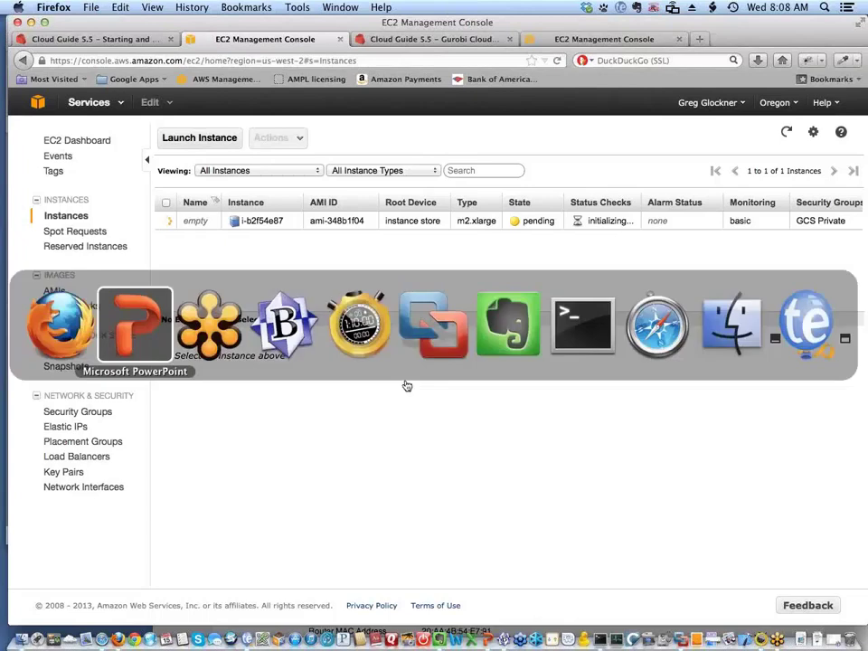
{"action": "left_click", "coordinate": [410, 357]}
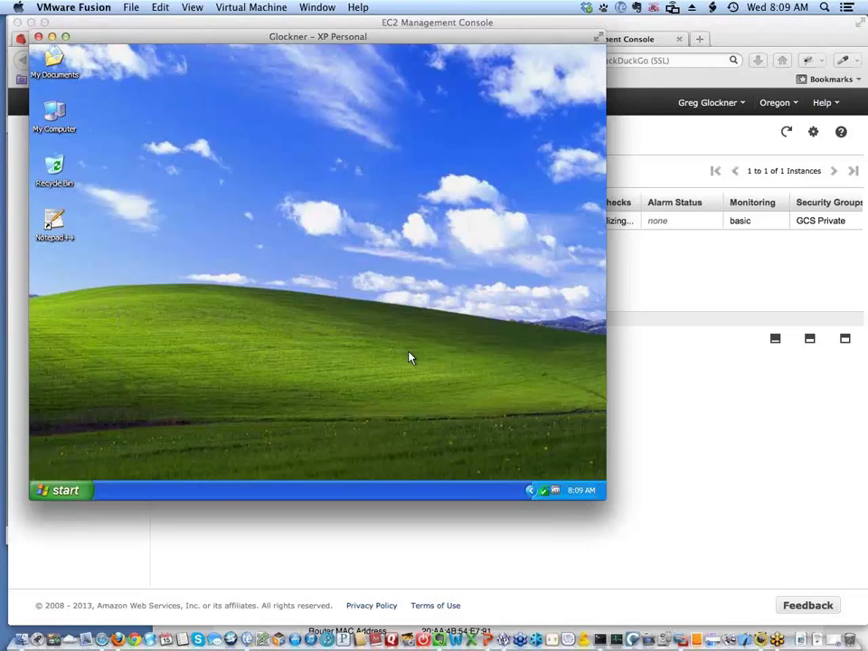
{"action": "left_click_drag", "start_coordinate": [425, 35], "coordinate": [407, 13]}
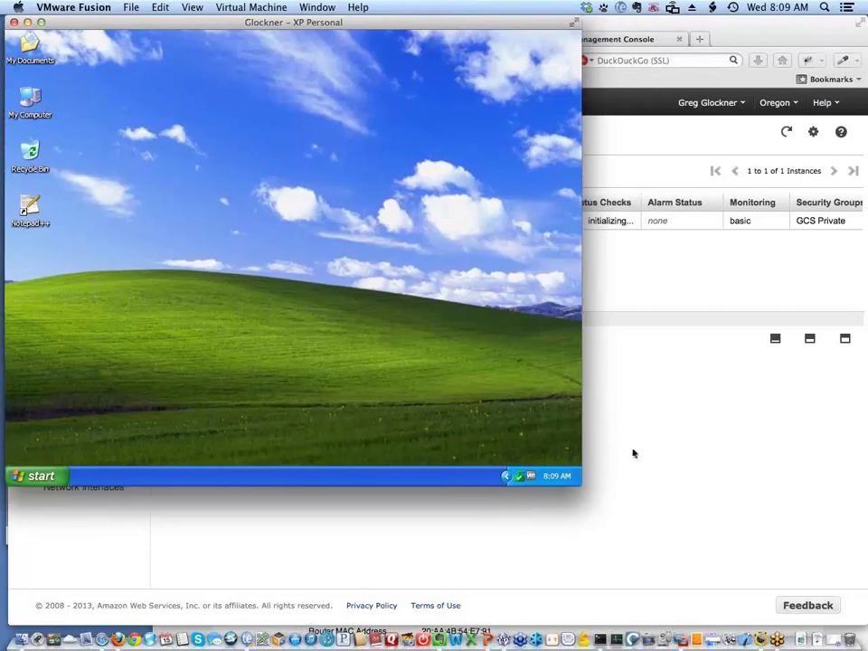
Start the stopwatch in Apimac Timer and place its window beside the virtual machine.
{"action": "left_click", "coordinate": [759, 633]}
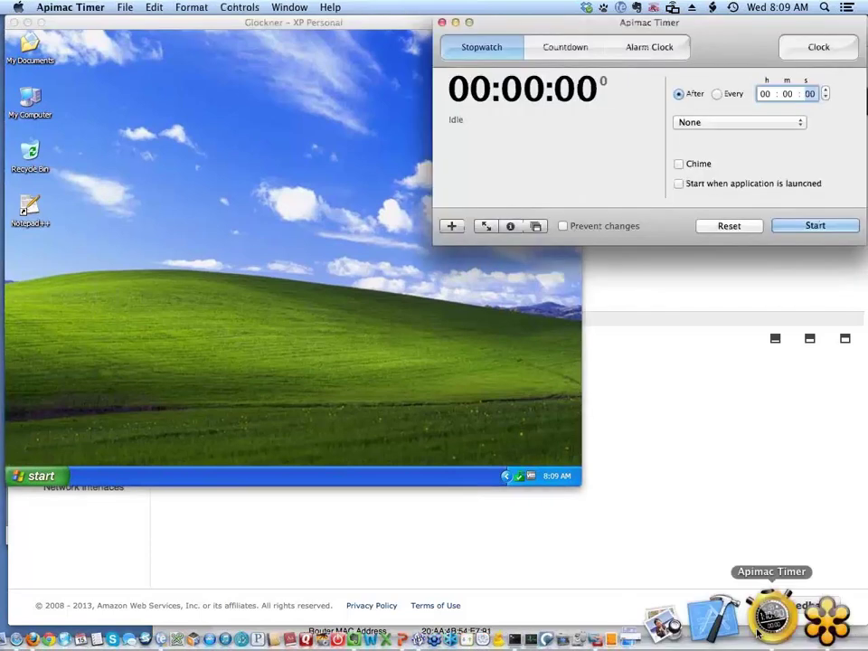
{"action": "left_click_drag", "start_coordinate": [645, 27], "coordinate": [624, 4]}
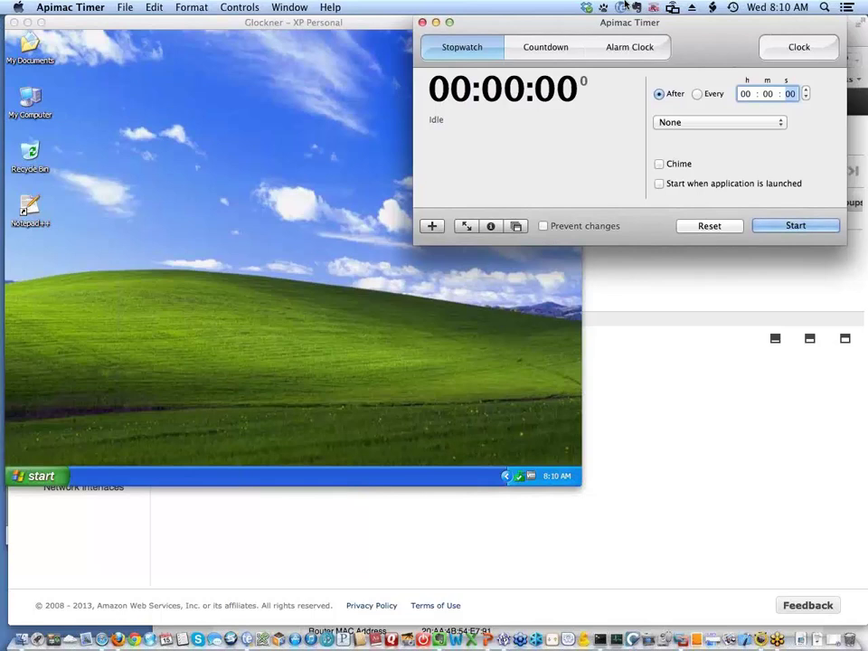
{"action": "left_click", "coordinate": [790, 231]}
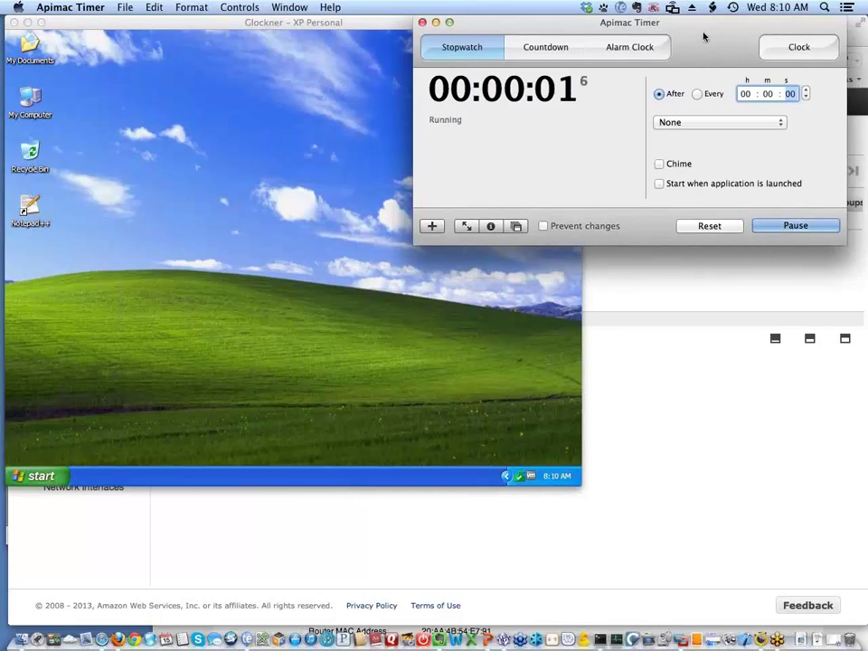
{"action": "left_click_drag", "start_coordinate": [711, 42], "coordinate": [823, 130]}
{"action": "left_click_drag", "start_coordinate": [853, 143], "coordinate": [867, 152]}
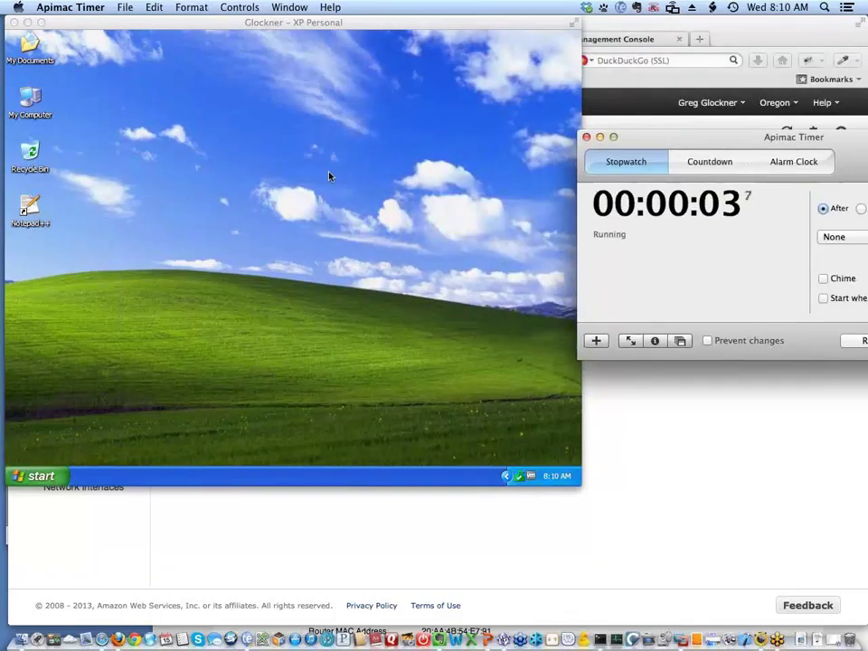
Run the Gurobi-5.5.0-win32.msi installer from the Software folder in the virtual machine's My Documents.
{"action": "left_click", "coordinate": [329, 176]}
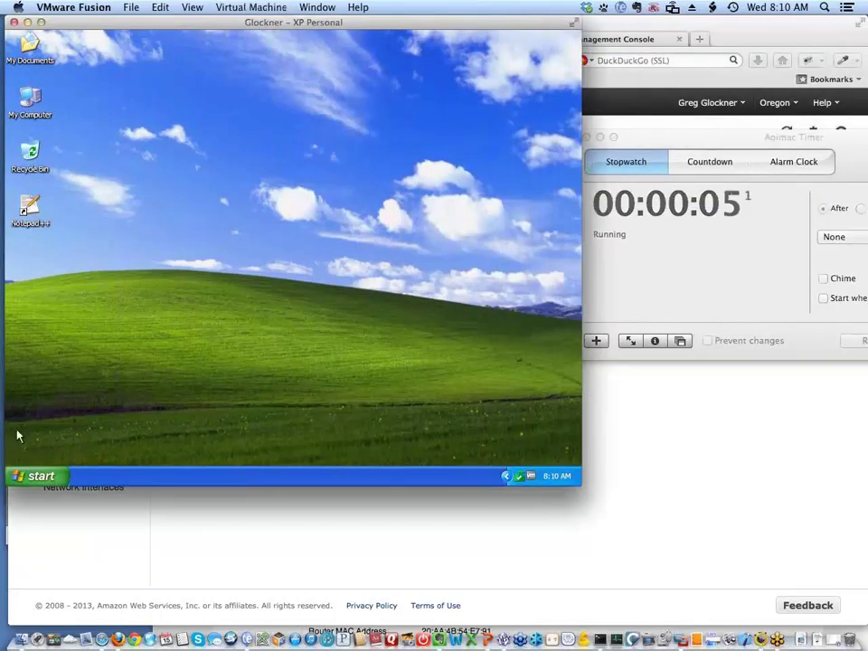
{"action": "left_click", "coordinate": [36, 475]}
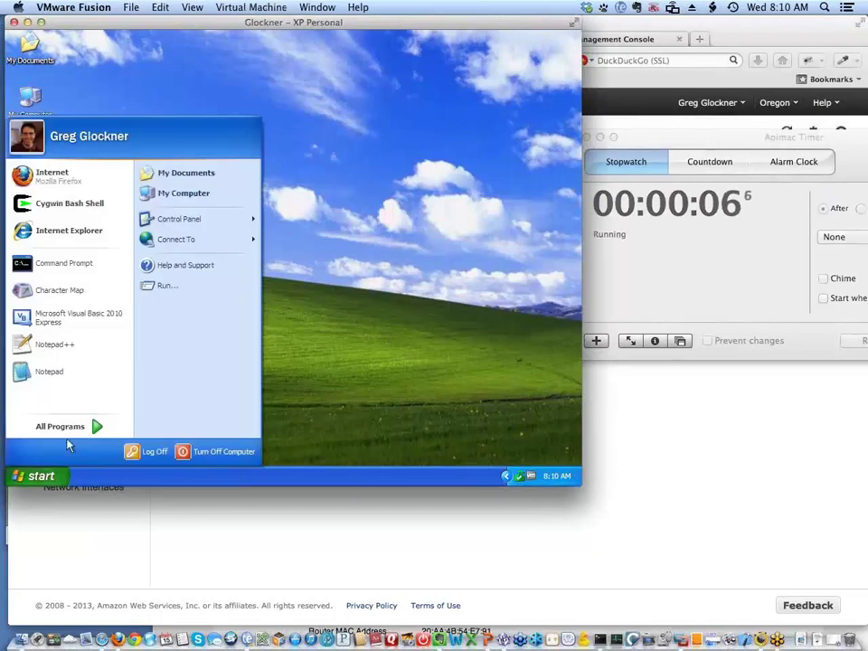
{"action": "left_click", "coordinate": [186, 174]}
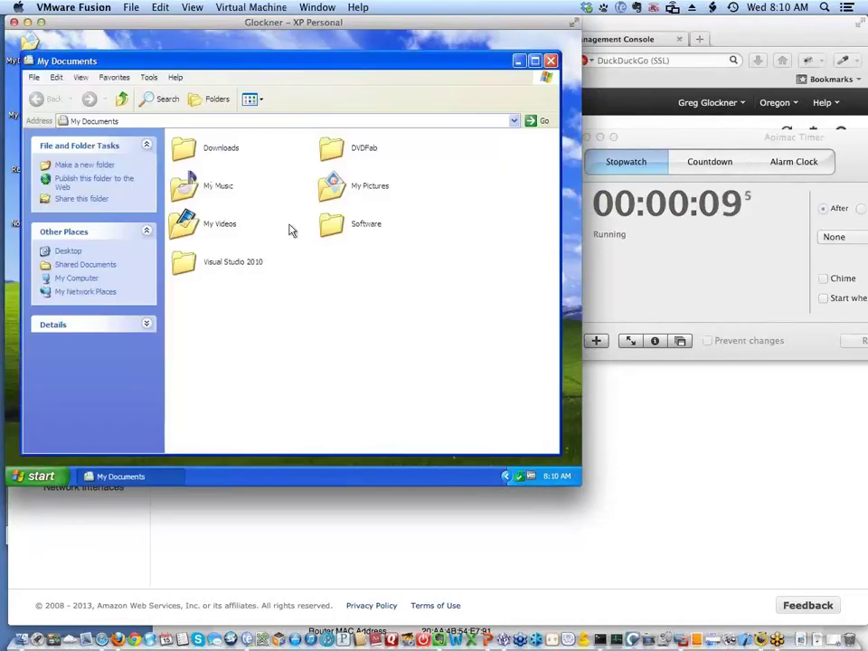
{"action": "double_click", "coordinate": [335, 223]}
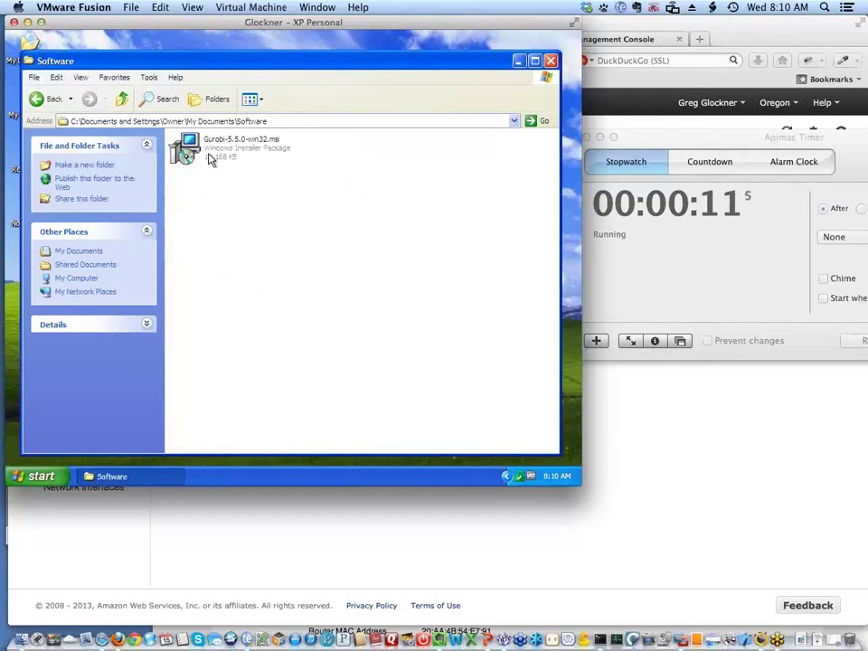
{"action": "left_click", "coordinate": [211, 158]}
{"action": "double_click", "coordinate": [214, 159]}
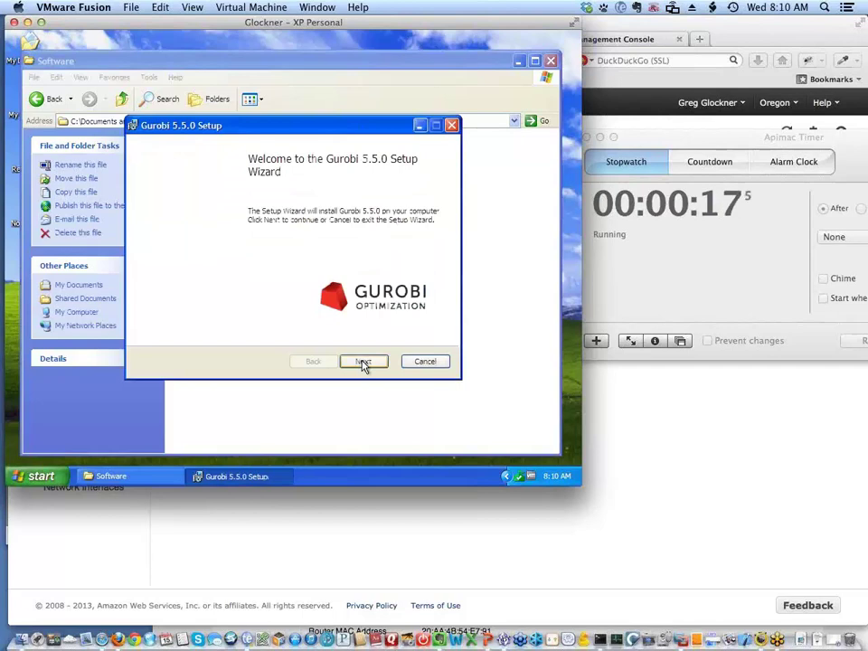
Accept the Gurobi 5.5.0 license agreement and keep C:\gurobi550\ as the destination folder.
{"action": "left_click", "coordinate": [363, 363]}
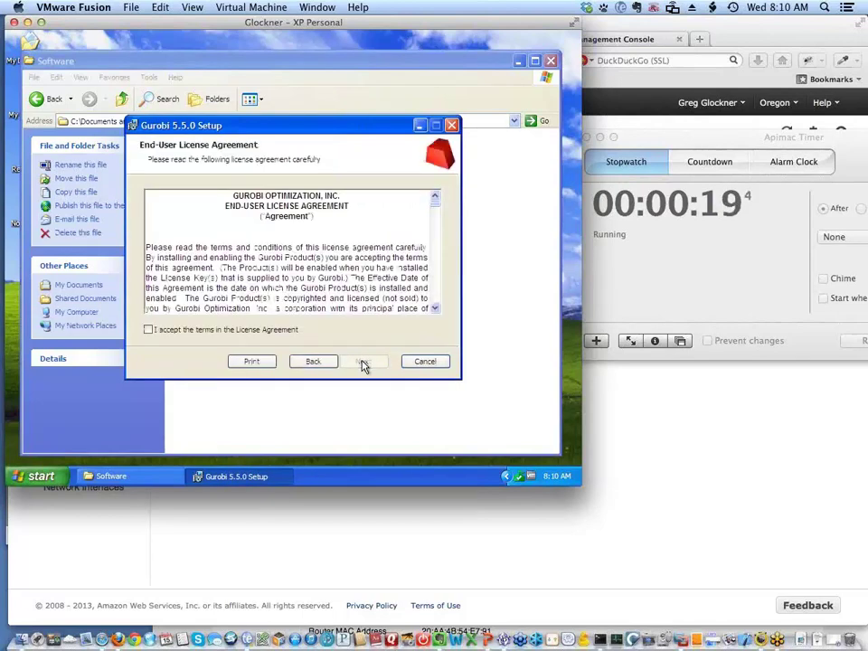
{"action": "left_click", "coordinate": [232, 330]}
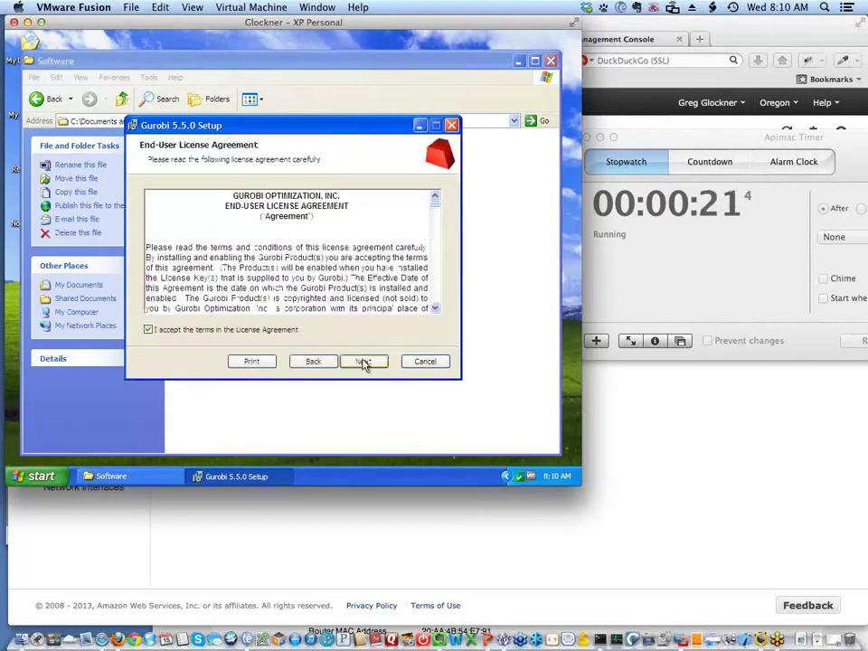
{"action": "left_click", "coordinate": [362, 361]}
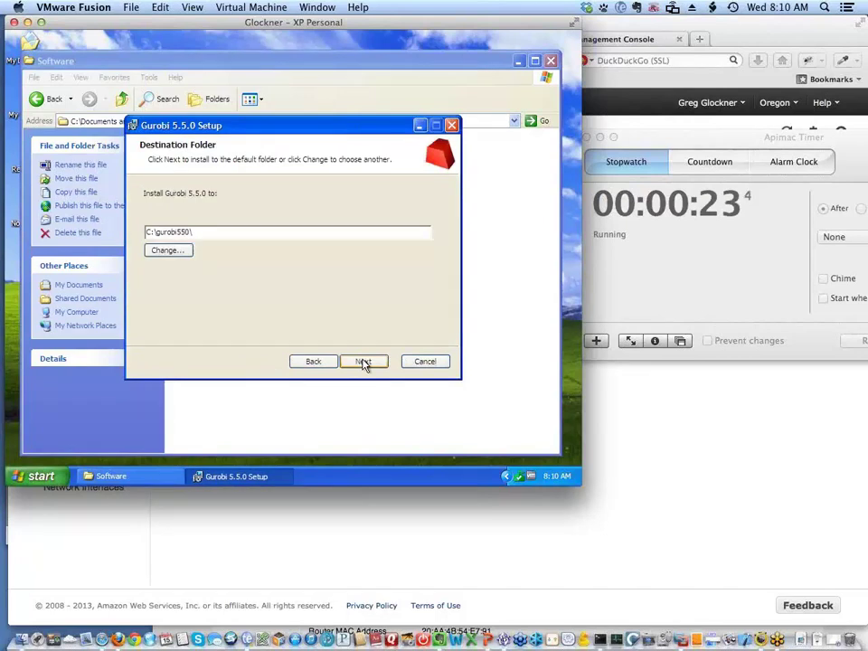
{"action": "left_click", "coordinate": [364, 362]}
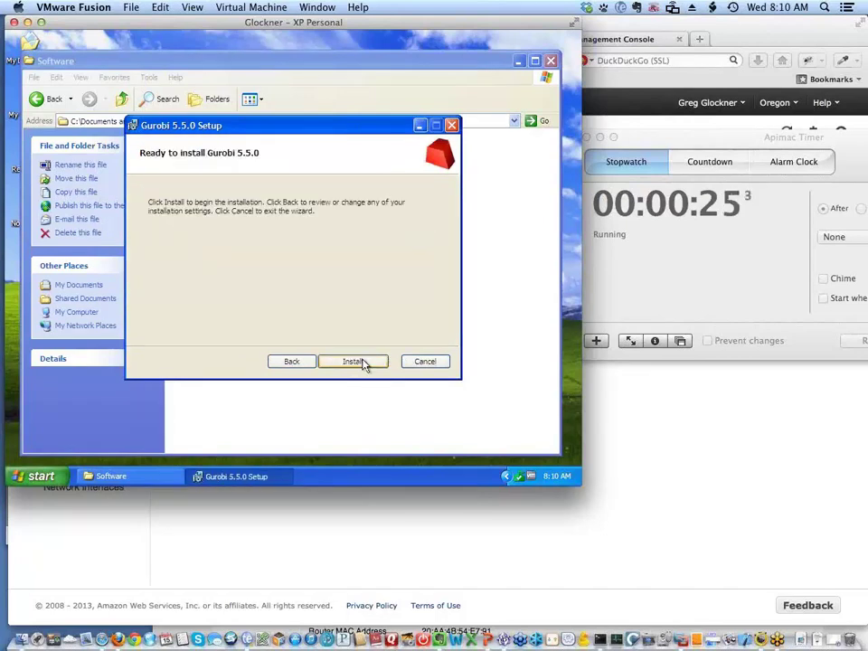
Start the Gurobi 5.5.0 installation and launch Firefox in the virtual machine while the files are being copied.
{"action": "left_click", "coordinate": [354, 362]}
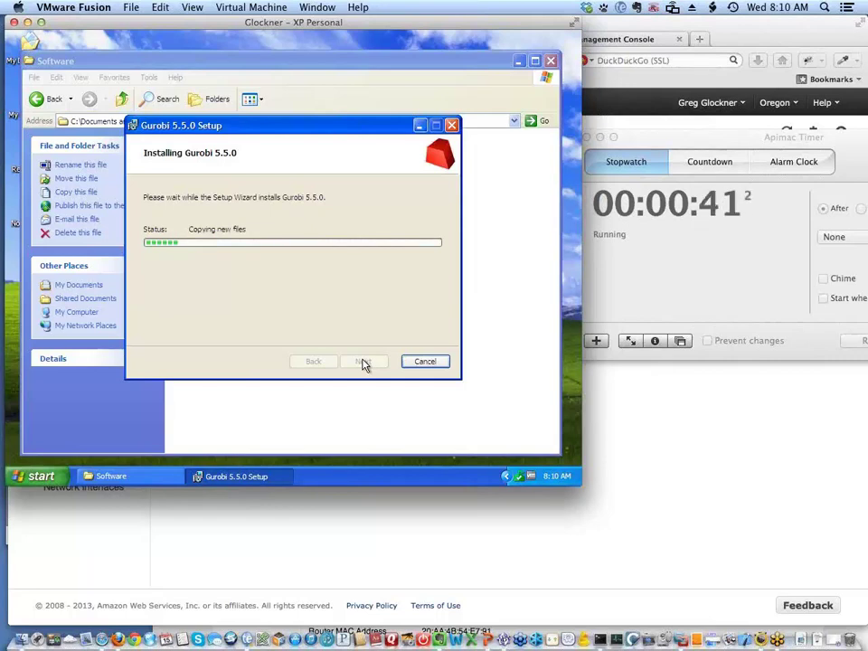
{"action": "left_click", "coordinate": [34, 476]}
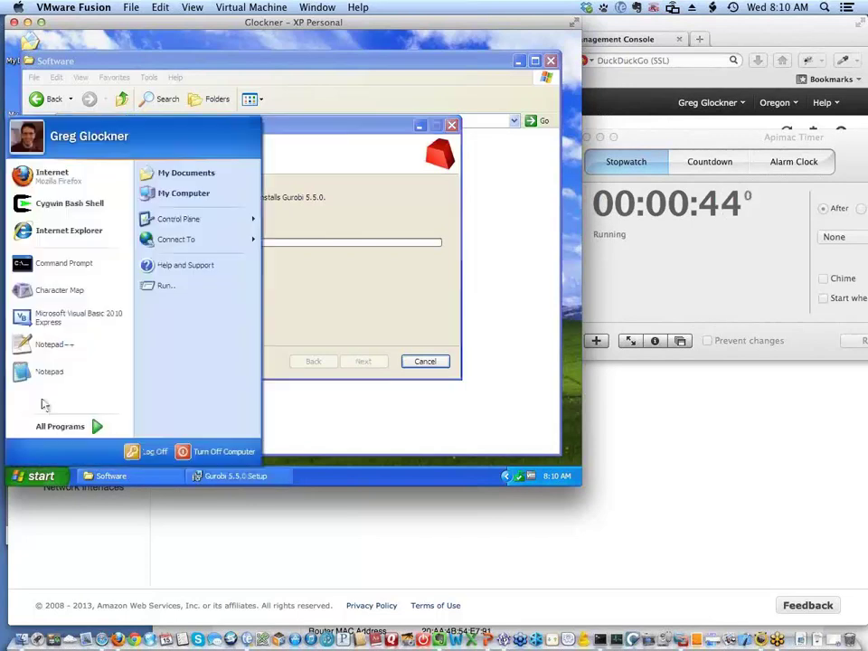
{"action": "left_click", "coordinate": [70, 185]}
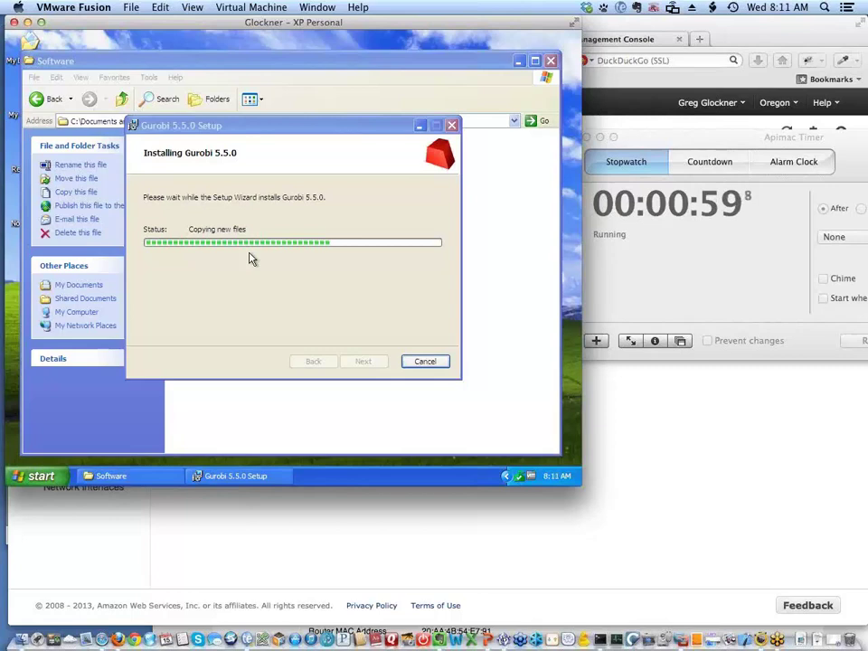
{"action": "left_click", "coordinate": [320, 64]}
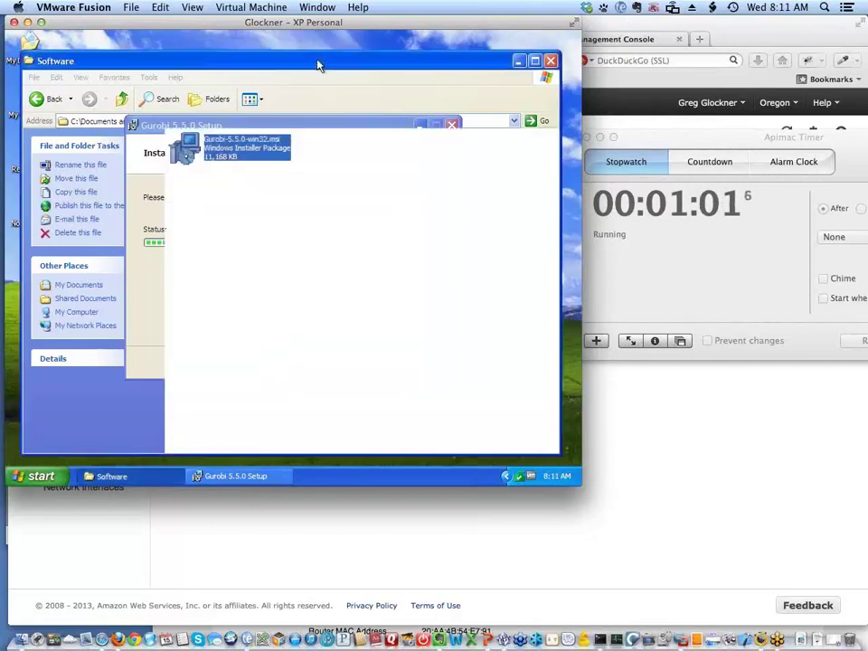
{"action": "left_click", "coordinate": [272, 476]}
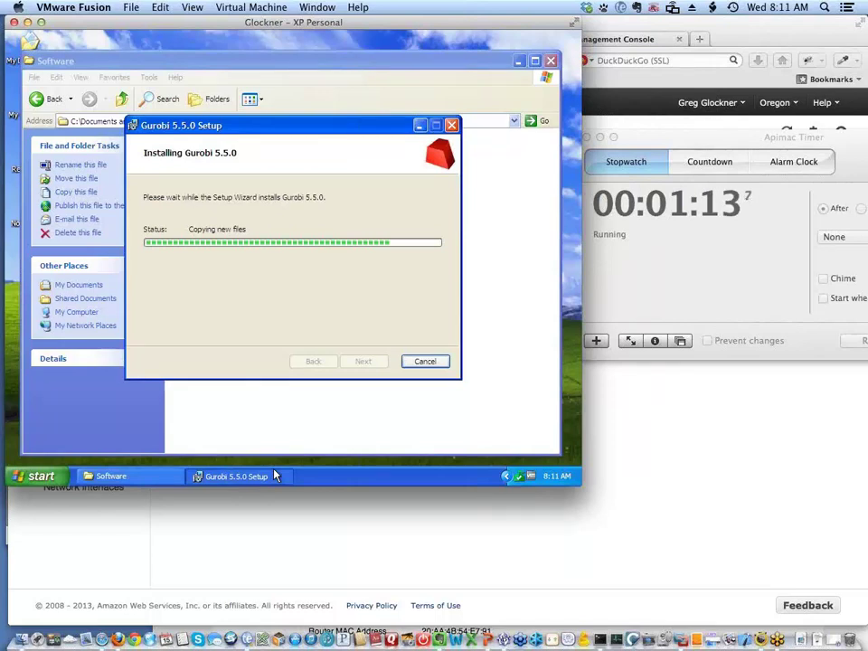
{"action": "left_click", "coordinate": [657, 138]}
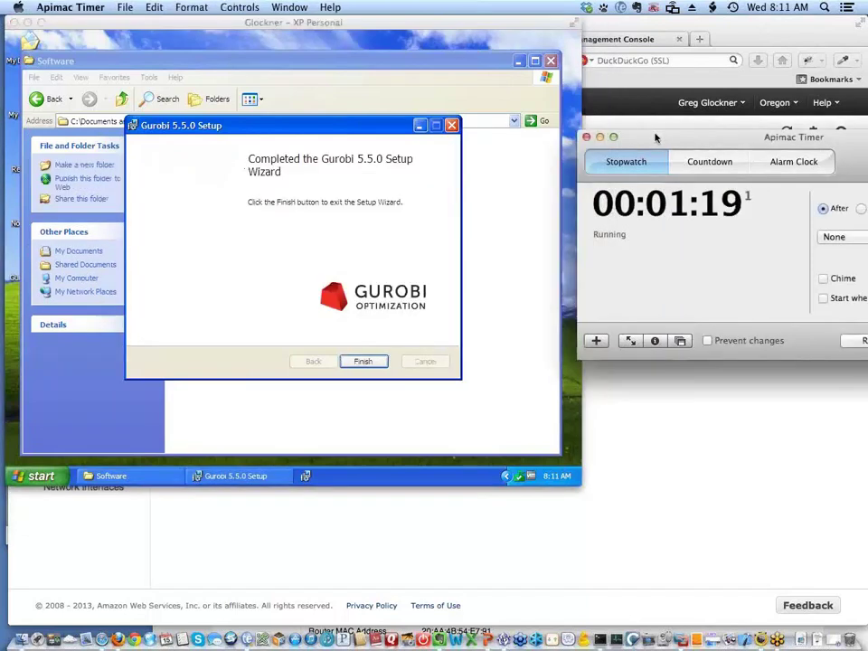
Finish the Gurobi 5.5.0 setup wizard without restarting the system, and close the Internet Explorer setup and release notes windows.
{"action": "left_click", "coordinate": [368, 361]}
{"action": "left_click", "coordinate": [373, 363]}
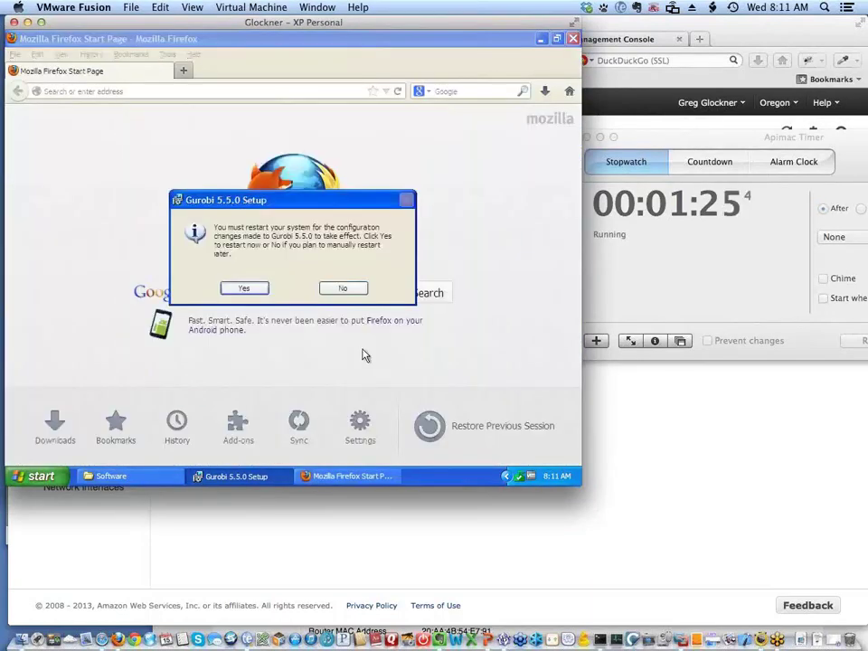
{"action": "left_click", "coordinate": [346, 287]}
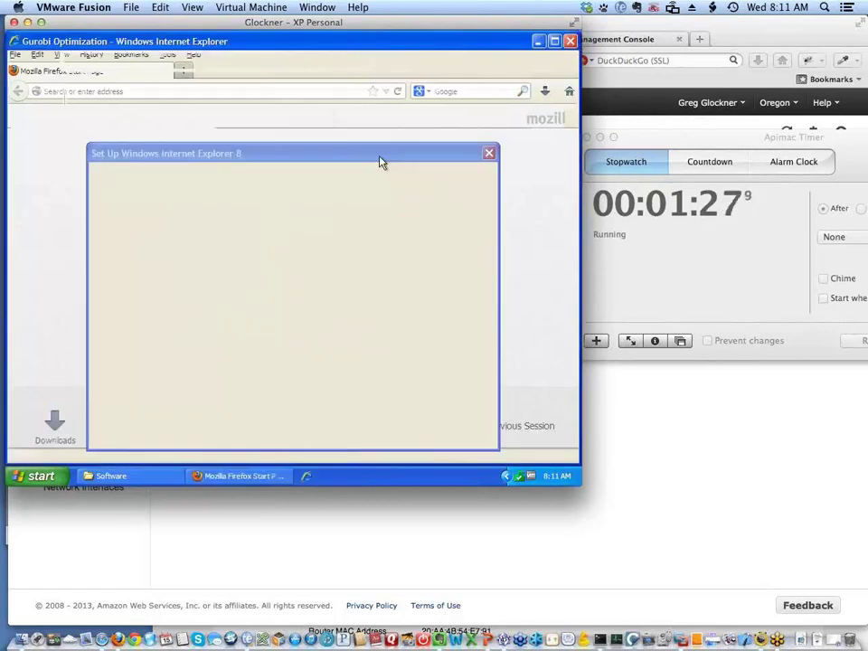
{"action": "left_click", "coordinate": [489, 153]}
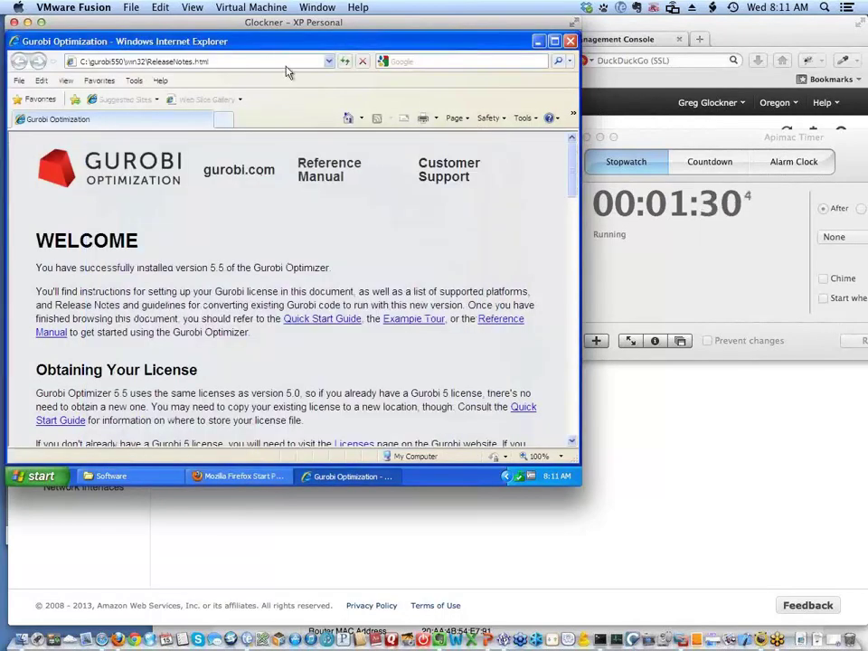
{"action": "left_click", "coordinate": [571, 41]}
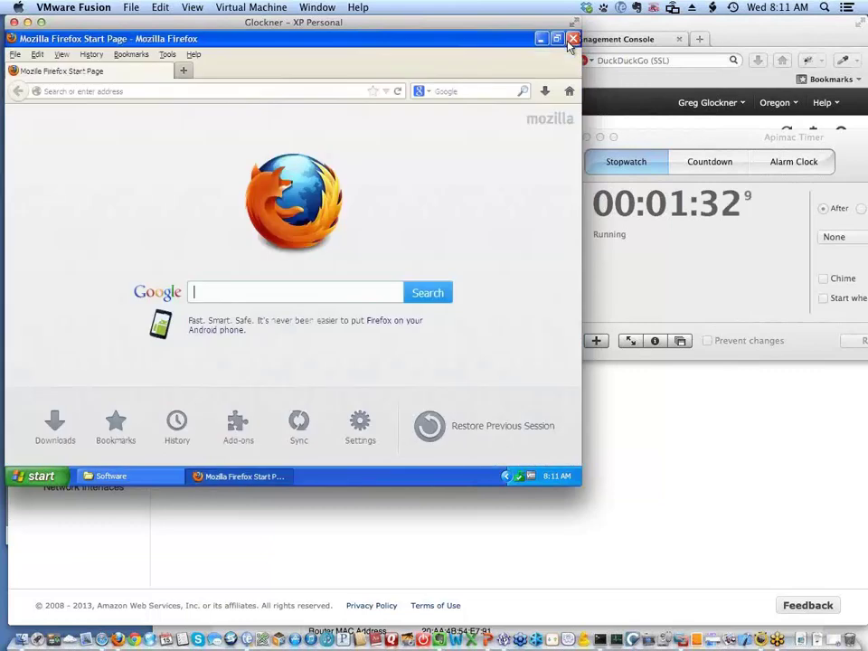
Go to gurobi.com in Firefox and open the page listing the account's current licenses.
{"action": "left_click", "coordinate": [242, 89]}
{"action": "type", "text": "gurobi.com/"}
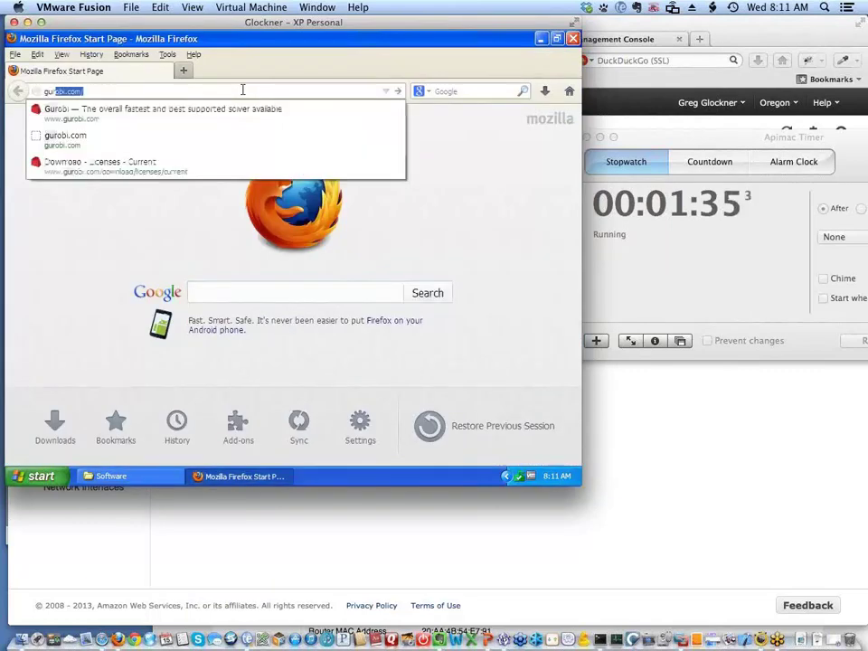
{"action": "key", "text": "Return"}
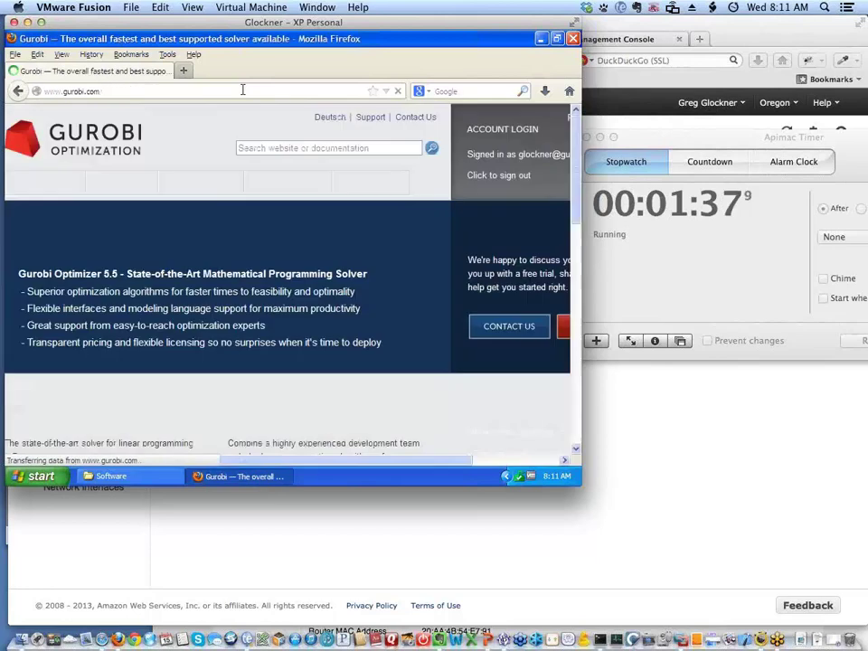
{"action": "mouse_move", "coordinate": [268, 189]}
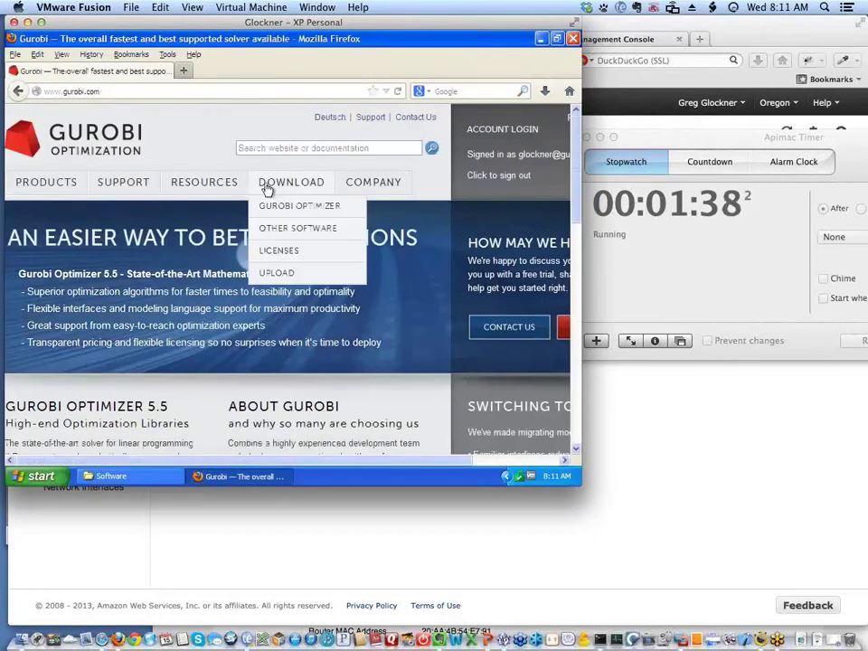
{"action": "left_click", "coordinate": [278, 257]}
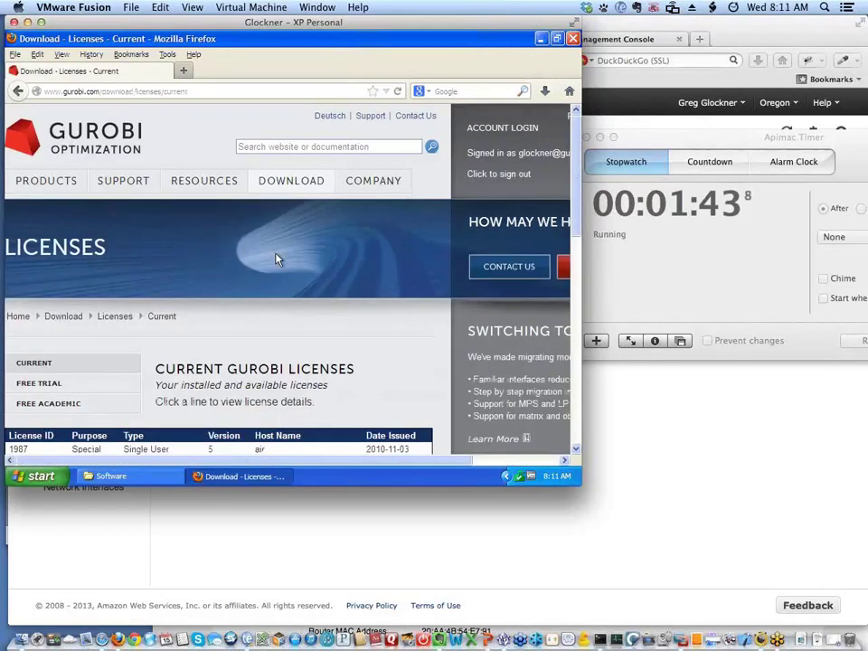
Open the details of the Compute Server license issued 2013-05-10 and copy its grbgetkey installation command.
{"action": "scroll", "coordinate": [275, 257], "scroll_direction": "down", "scroll_amount": 10}
{"action": "left_click", "coordinate": [264, 149]}
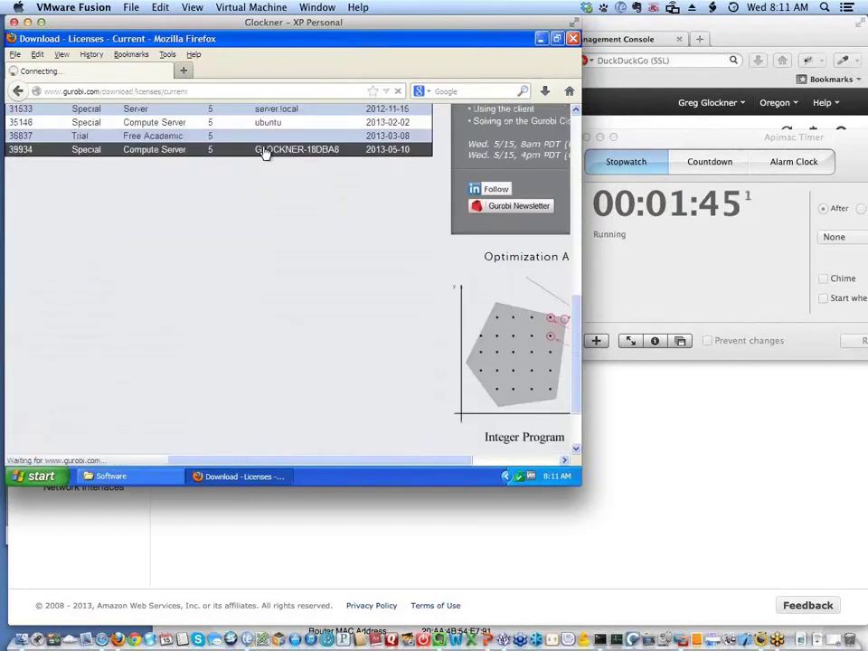
{"action": "scroll", "coordinate": [277, 363], "scroll_direction": "down", "scroll_amount": 10}
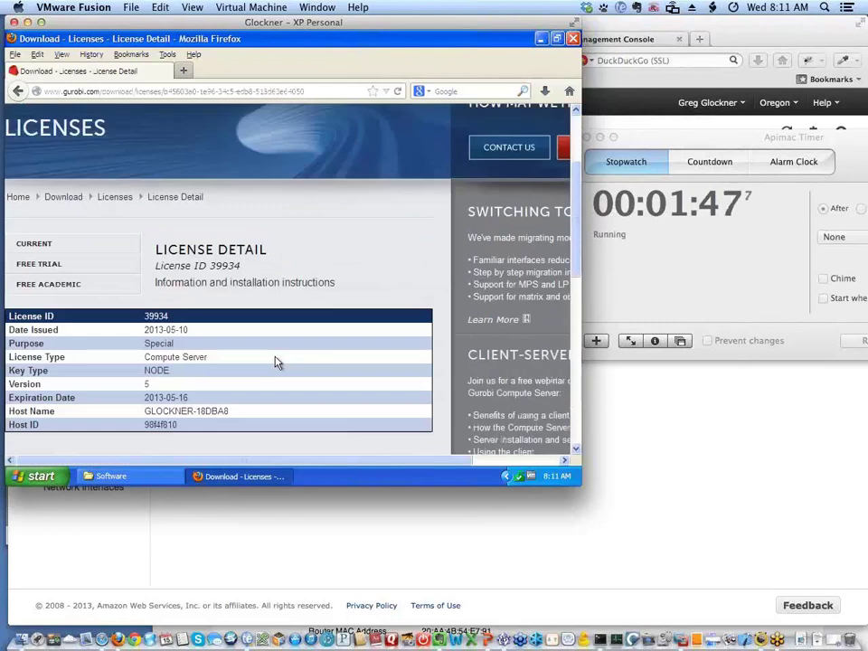
{"action": "left_click_drag", "start_coordinate": [63, 229], "coordinate": [301, 232]}
{"action": "key", "text": "ctrl+c"}
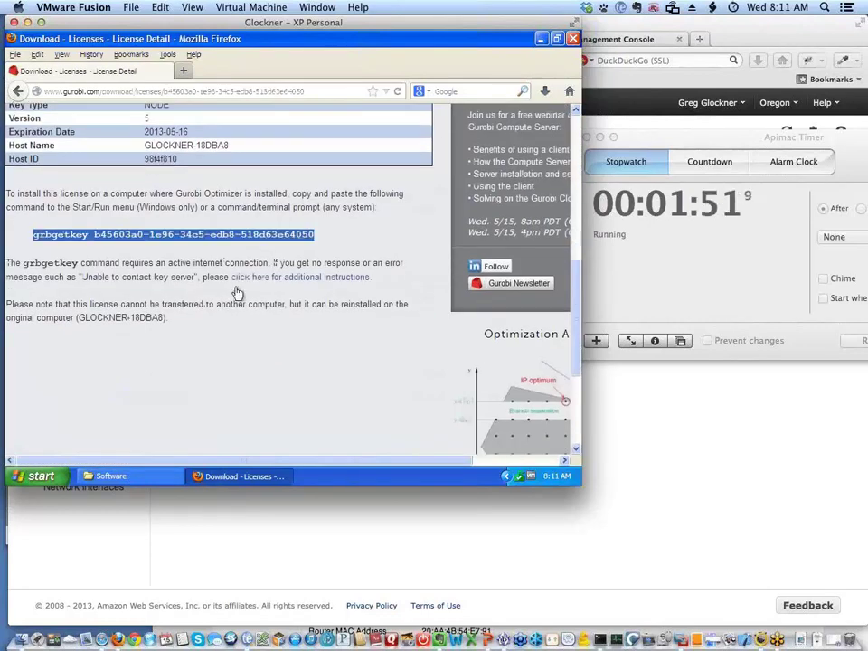
Run the copied grbgetkey command with its license key and store the license file in the default folder c:\gurobi55.
{"action": "left_click", "coordinate": [45, 476]}
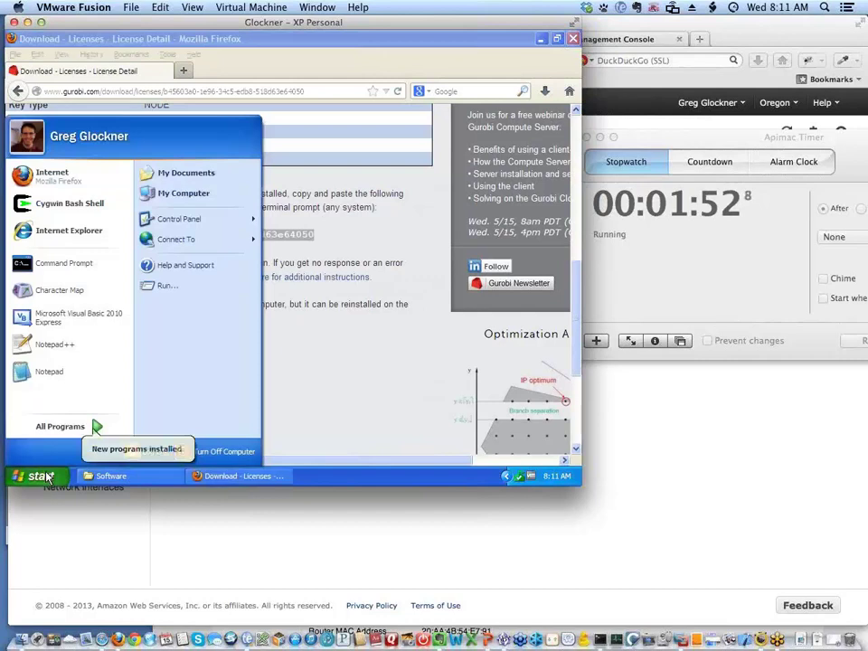
{"action": "left_click", "coordinate": [182, 286]}
{"action": "key", "text": "ctrl+v"}
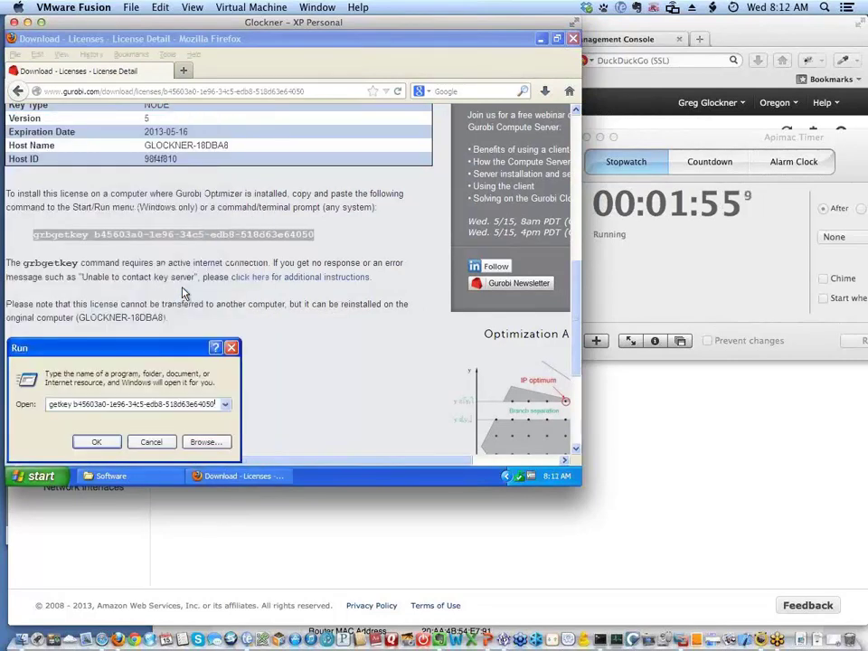
{"action": "left_click", "coordinate": [96, 442]}
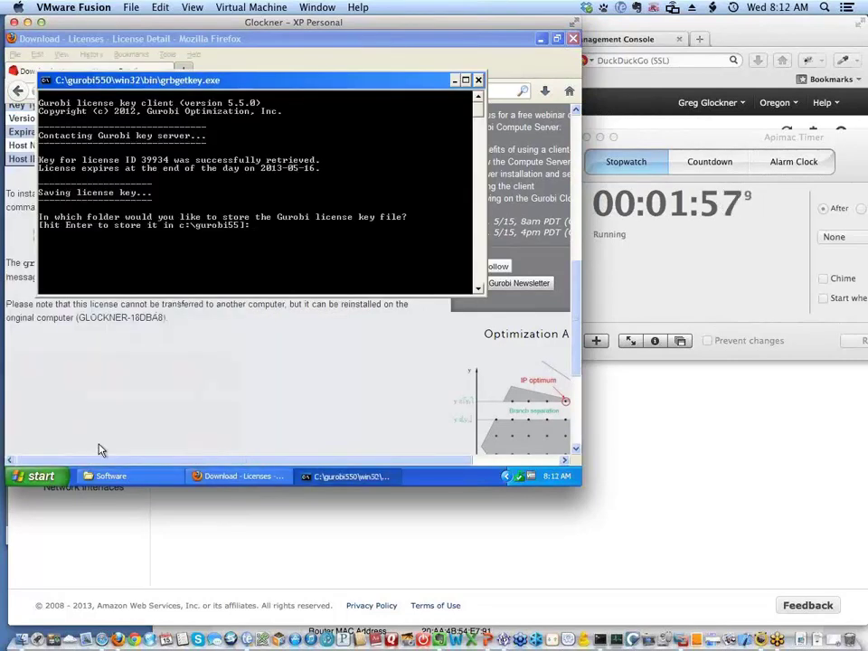
{"action": "key", "text": "Return"}
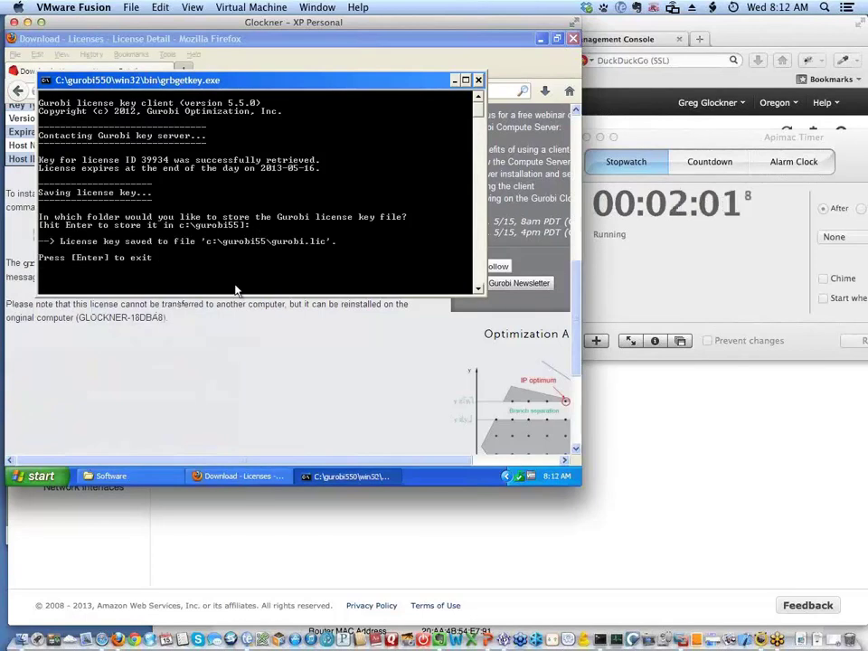
{"action": "key", "text": "Return"}
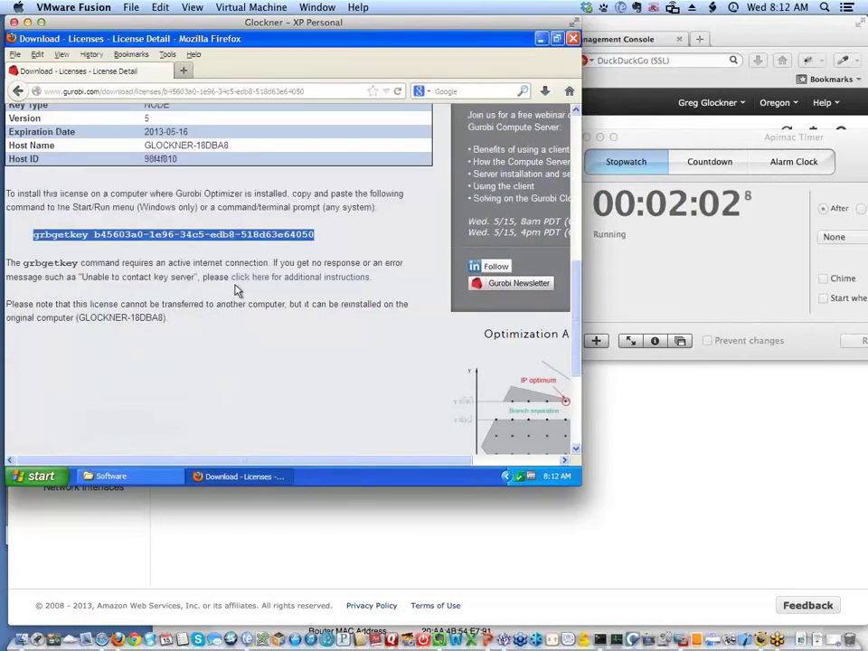
Clear the open windows to start and exit the Gurobi 5.5.0 interactive shell, and delete gurobi.log from the desktop.
{"action": "left_click", "coordinate": [572, 39]}
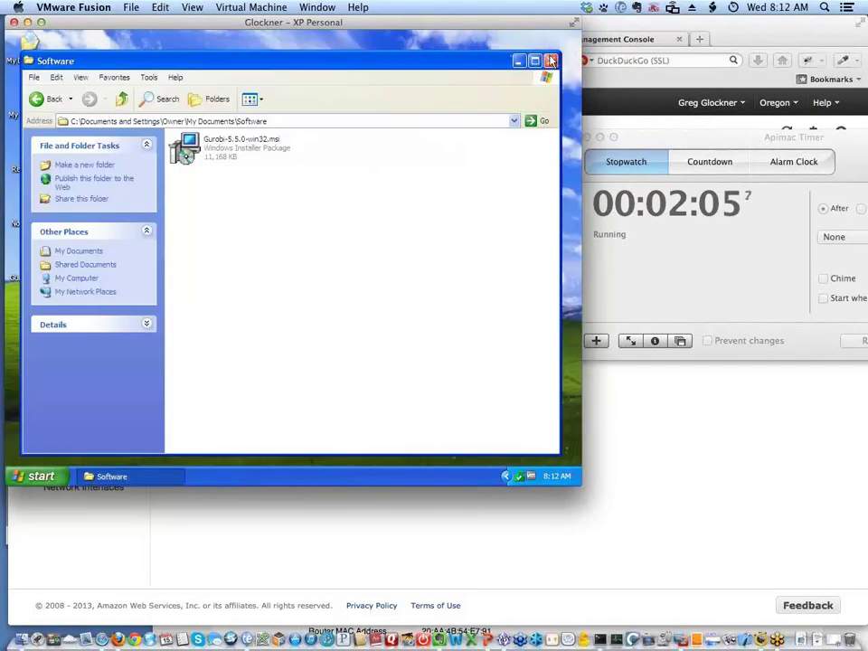
{"action": "left_click", "coordinate": [550, 60]}
{"action": "double_click", "coordinate": [28, 262]}
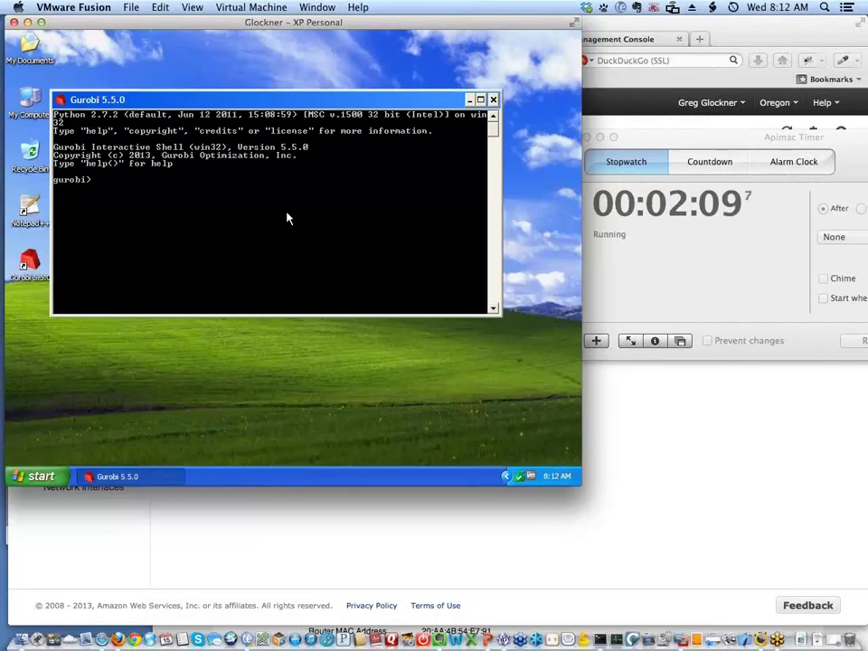
{"action": "key", "text": "ctrl+z"}
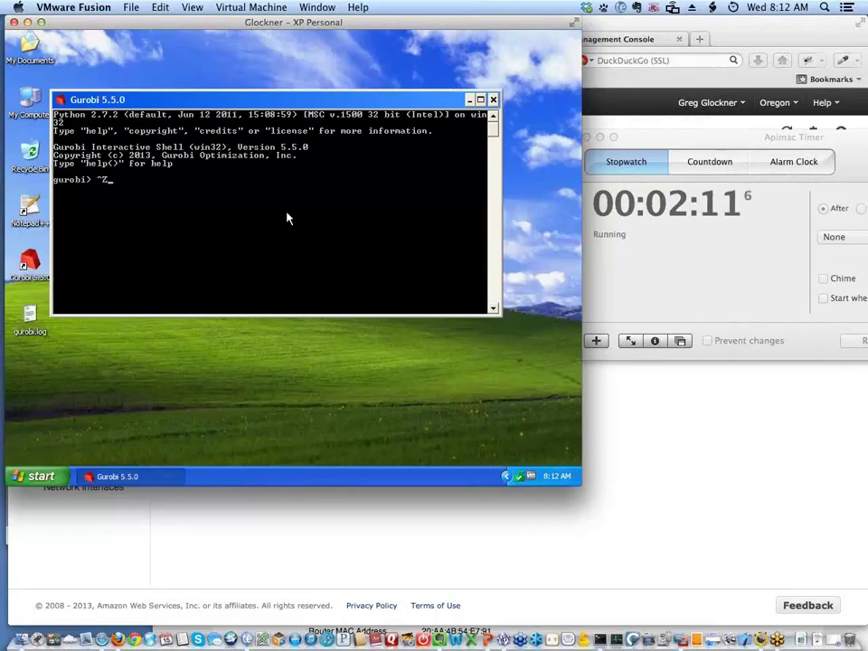
{"action": "key", "text": "Return"}
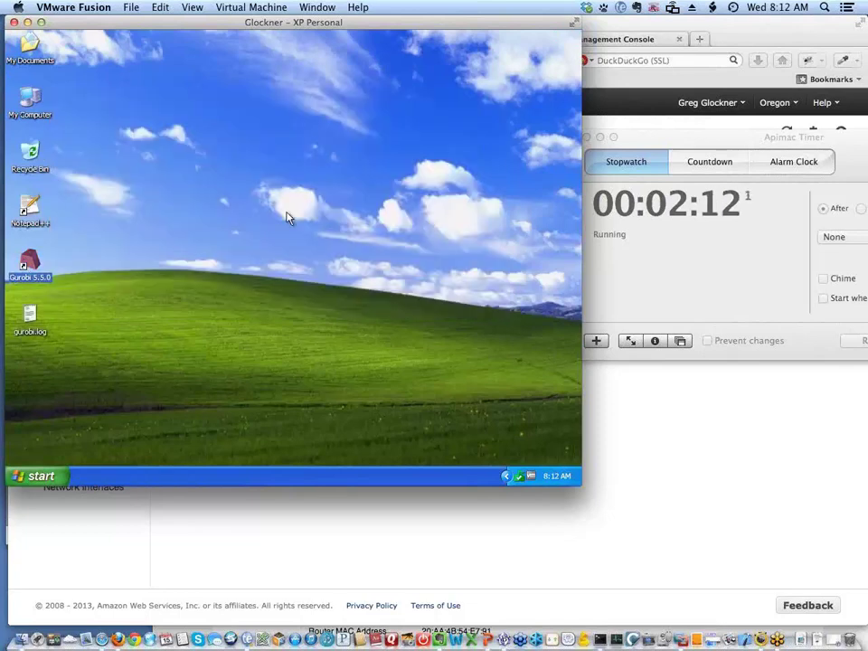
{"action": "right_click", "coordinate": [30, 316]}
{"action": "left_click", "coordinate": [85, 278]}
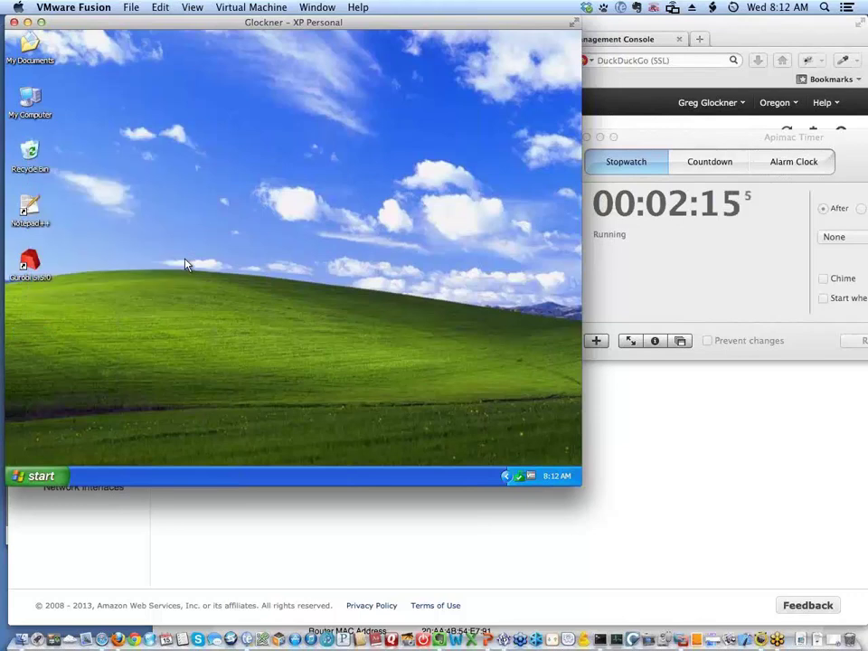
Open the folder C:\gurobi550\win32\bin through My Computer.
{"action": "left_click", "coordinate": [38, 475]}
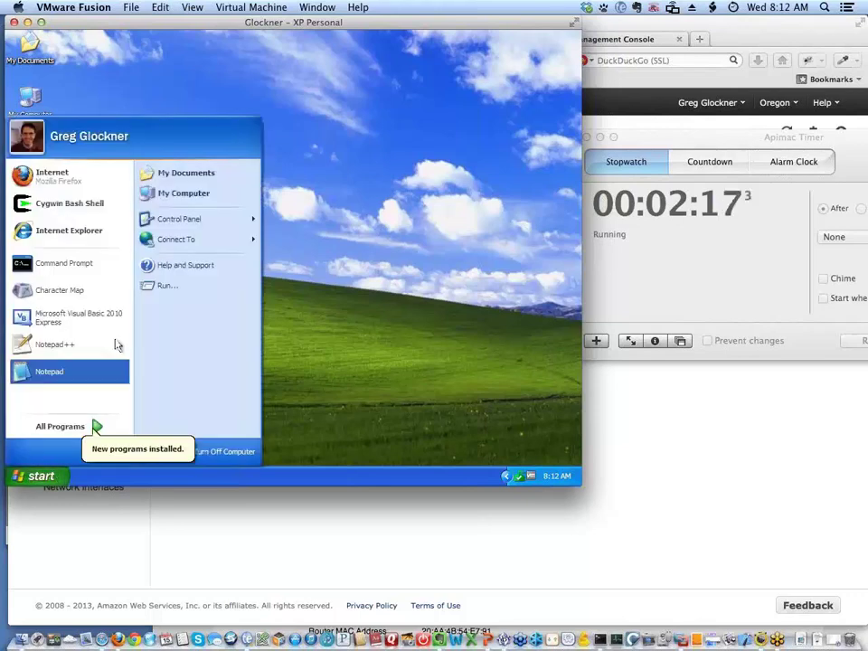
{"action": "left_click", "coordinate": [166, 197]}
{"action": "left_click", "coordinate": [192, 235]}
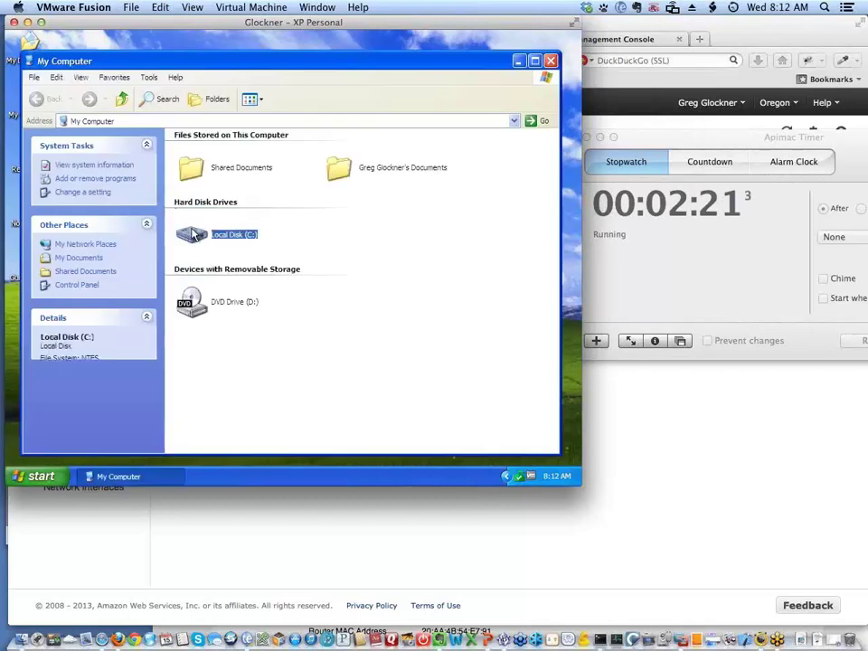
{"action": "double_click", "coordinate": [192, 235]}
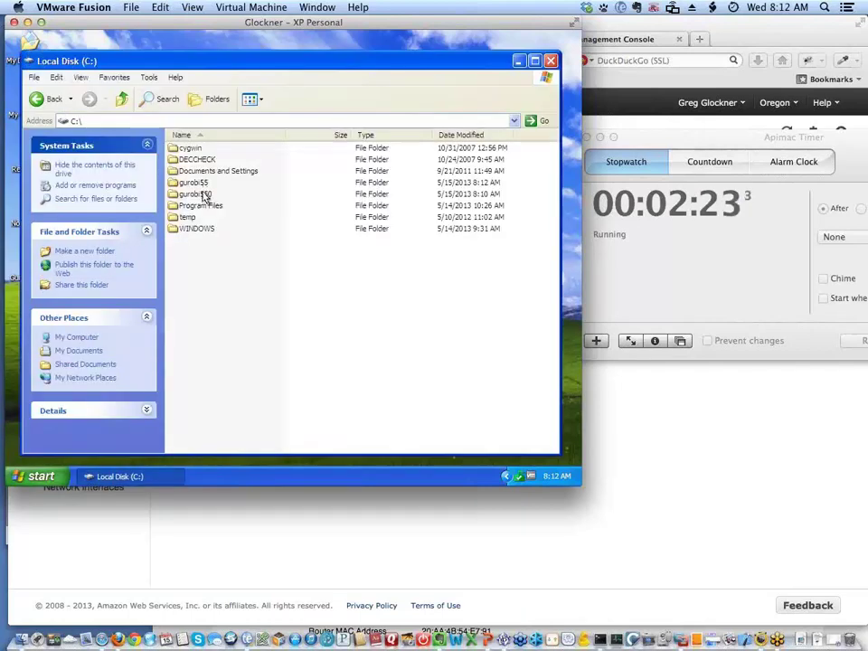
{"action": "double_click", "coordinate": [204, 196]}
{"action": "double_click", "coordinate": [197, 155]}
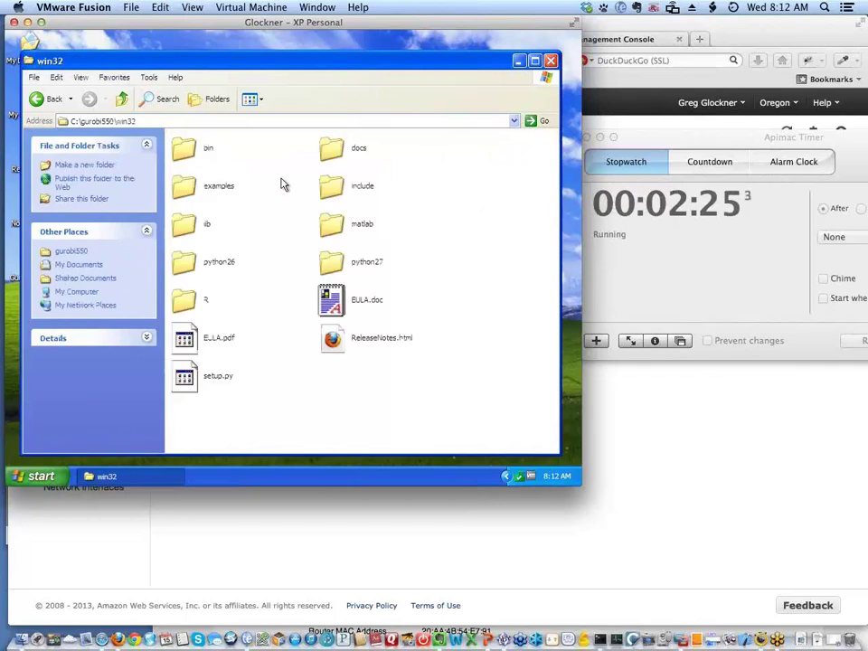
{"action": "double_click", "coordinate": [180, 149]}
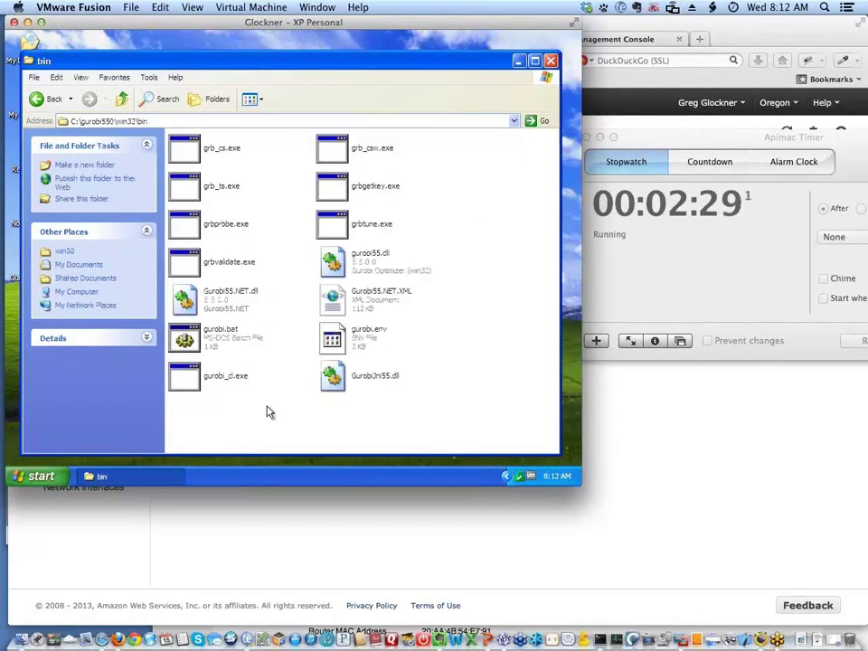
Launch Notepad++ and create a new blank document.
{"action": "left_click", "coordinate": [40, 475]}
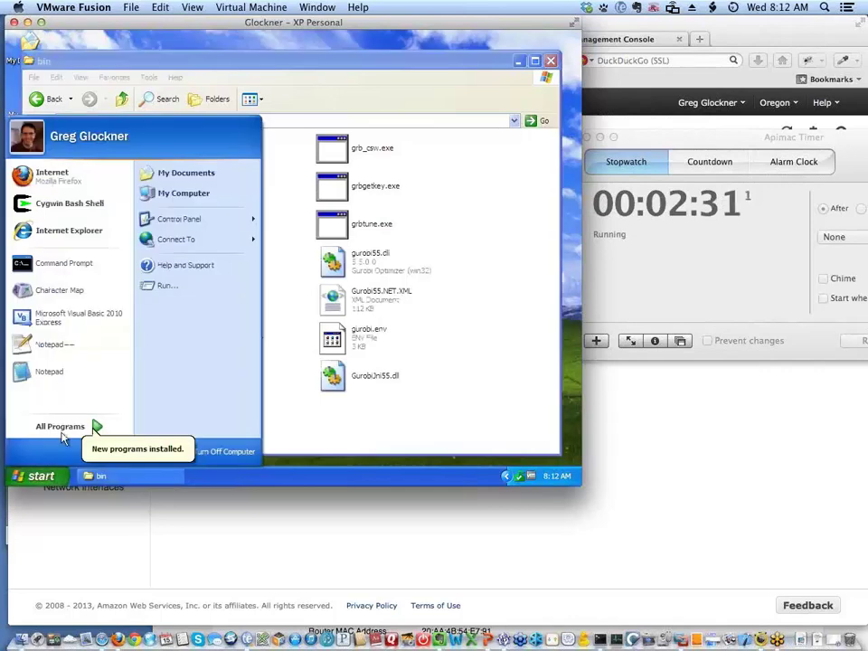
{"action": "left_click", "coordinate": [56, 342]}
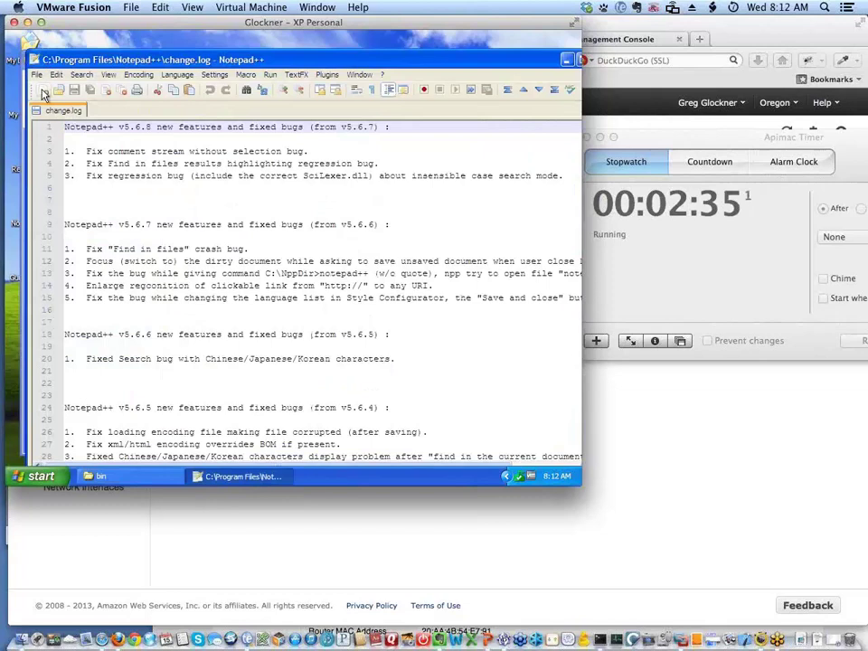
{"action": "left_click", "coordinate": [44, 91]}
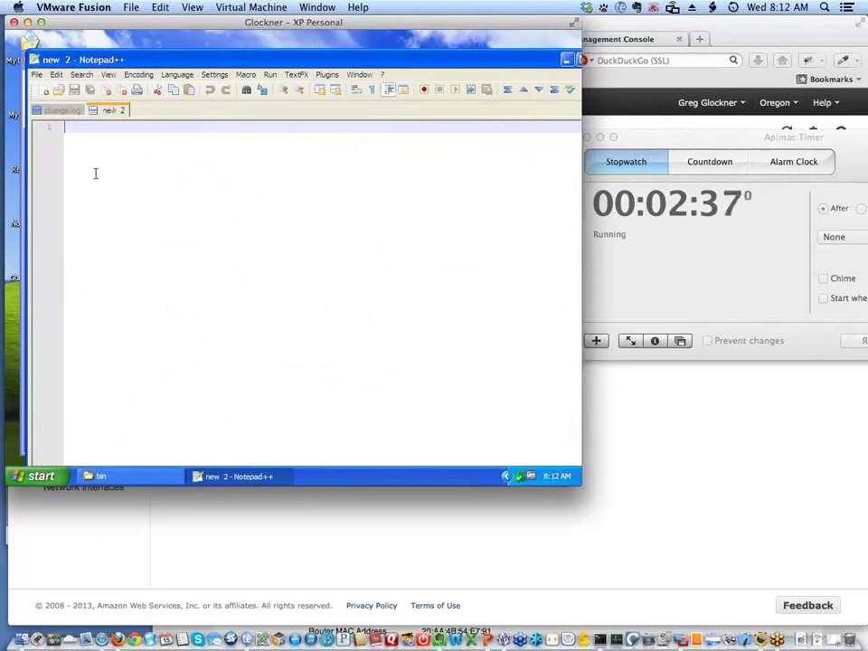
Enter the line JOBLIMIT=1 in the blank document and save it as c:\gurobi550\win32\bin\.txt.
{"action": "type", "text": "JOBLIMIT=1"}
{"action": "key", "text": "Return"}
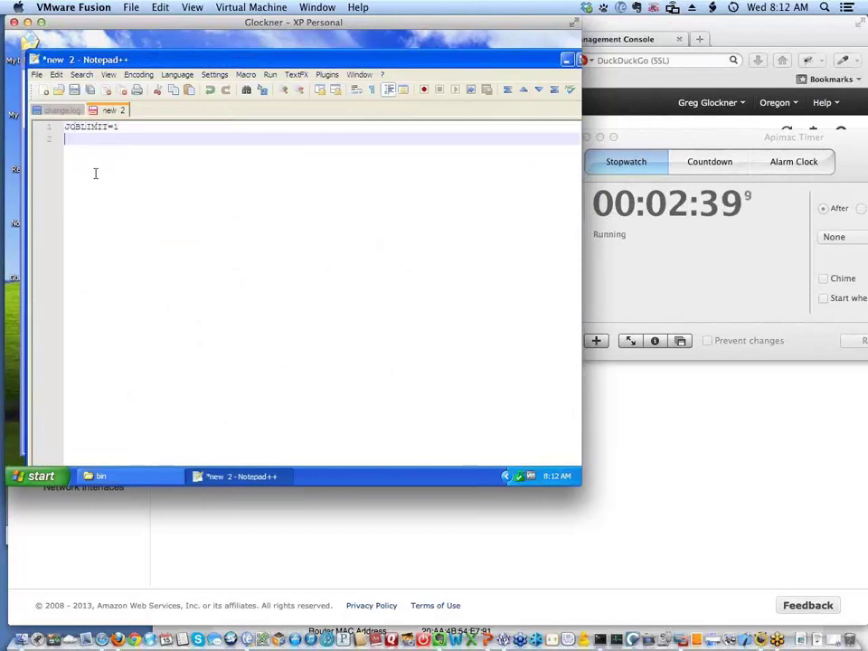
{"action": "key", "text": "ctrl+s"}
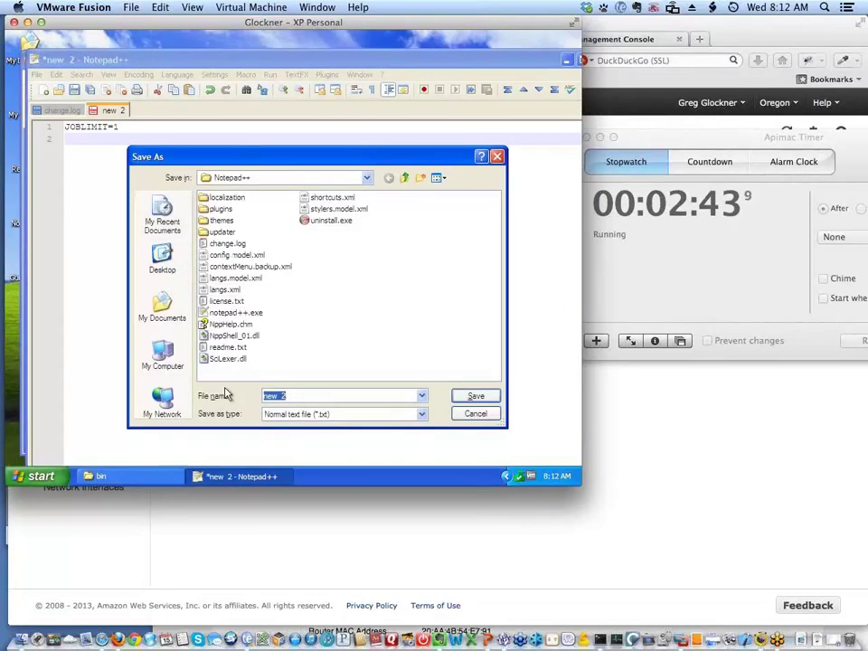
{"action": "type", "text": "c:\\"}
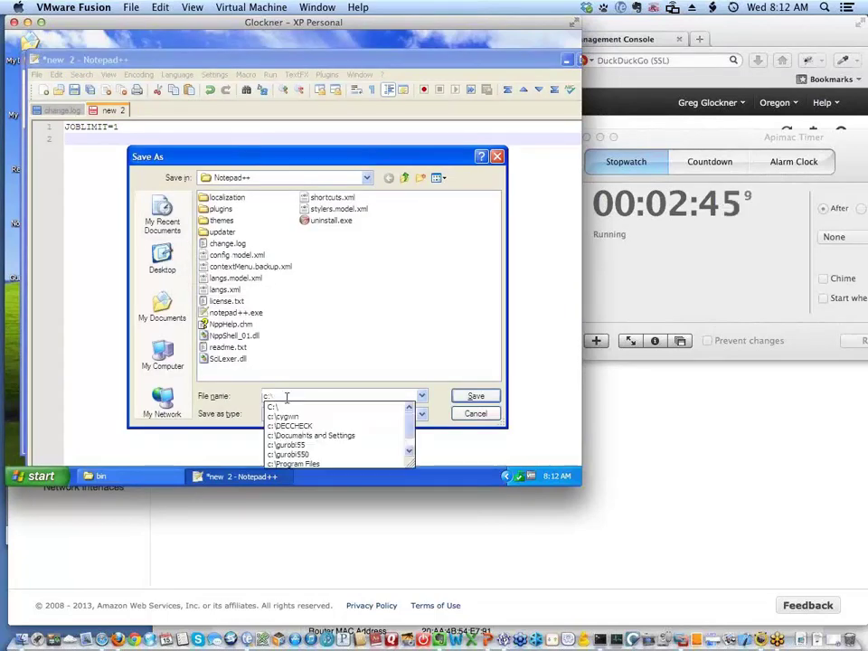
{"action": "type", "text": "gurobi550\\win32"}
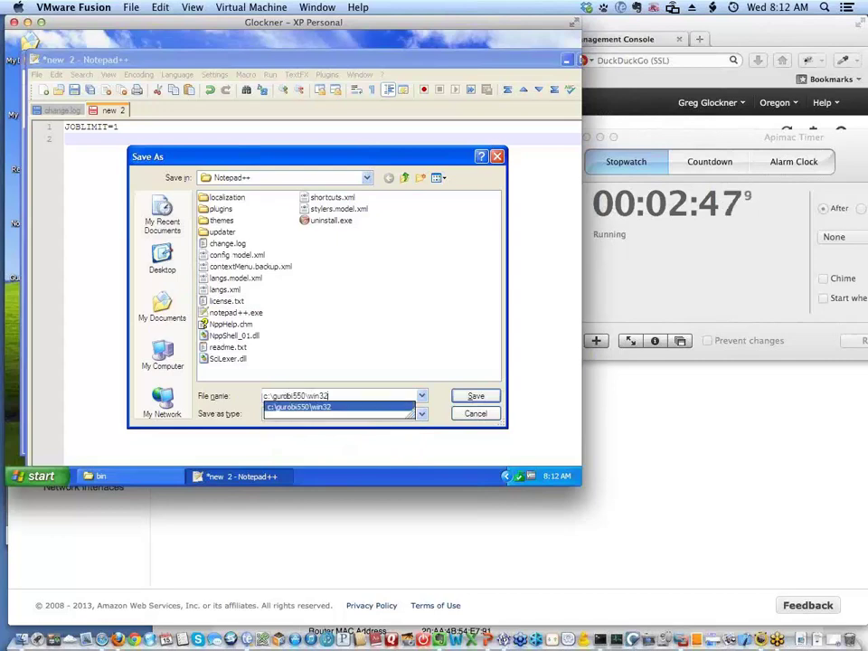
{"action": "type", "text": "\\bin\\"}
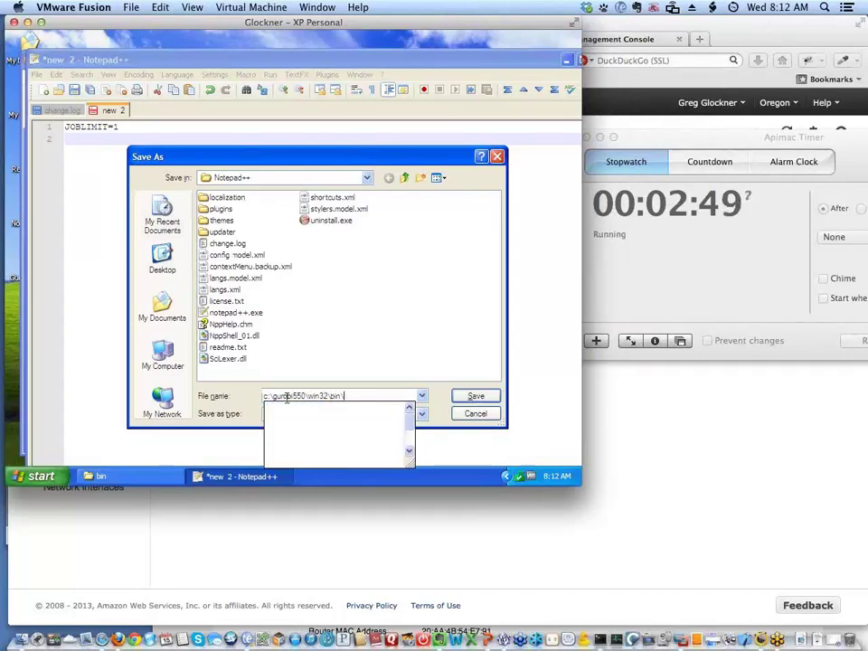
{"action": "type", "text": ".txt"}
{"action": "key", "text": "Return"}
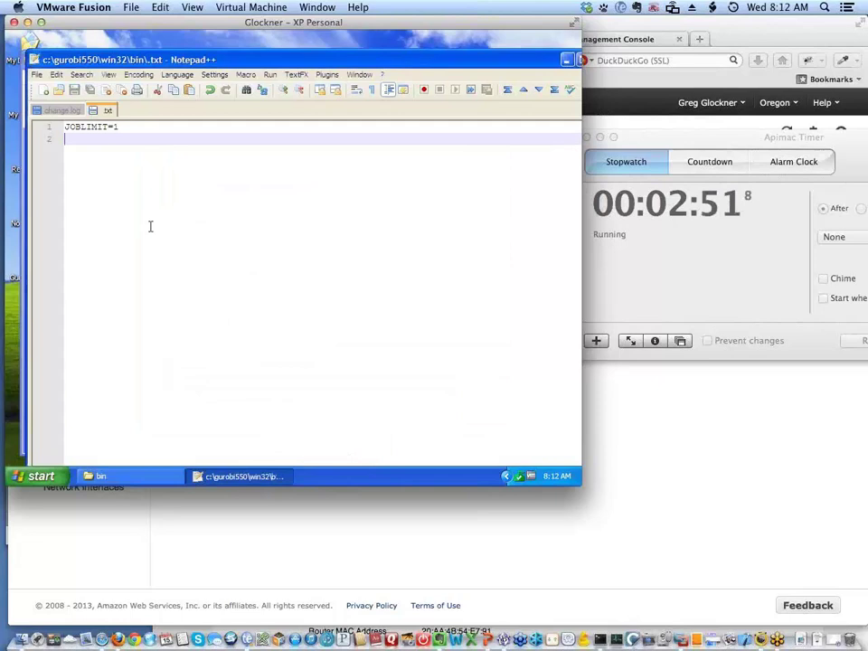
Save the job limit file under the name grb_cs.cnf in the bin folder, and close Notepad++ and the folder window.
{"action": "left_click", "coordinate": [36, 75]}
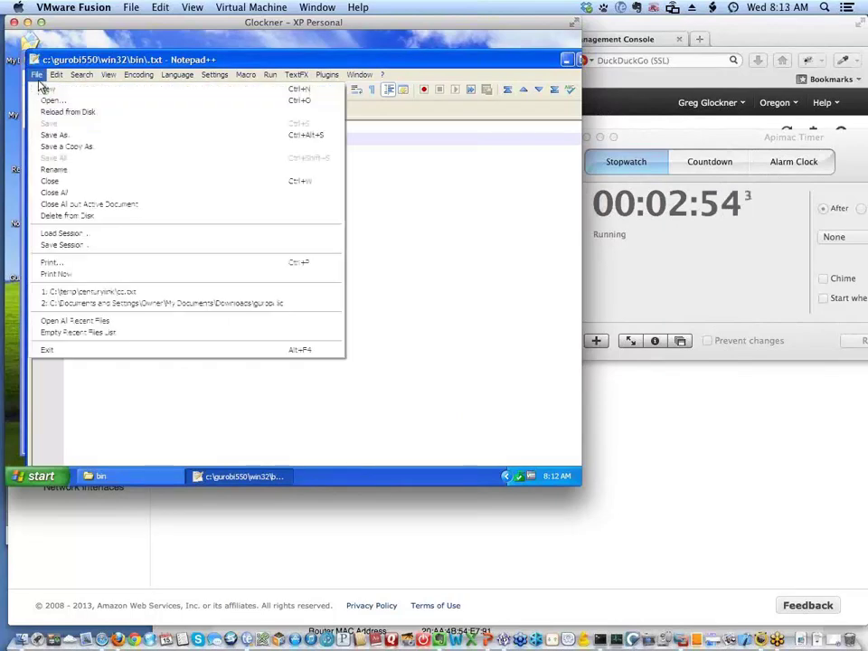
{"action": "left_click", "coordinate": [56, 135]}
{"action": "type", "text": "gr"}
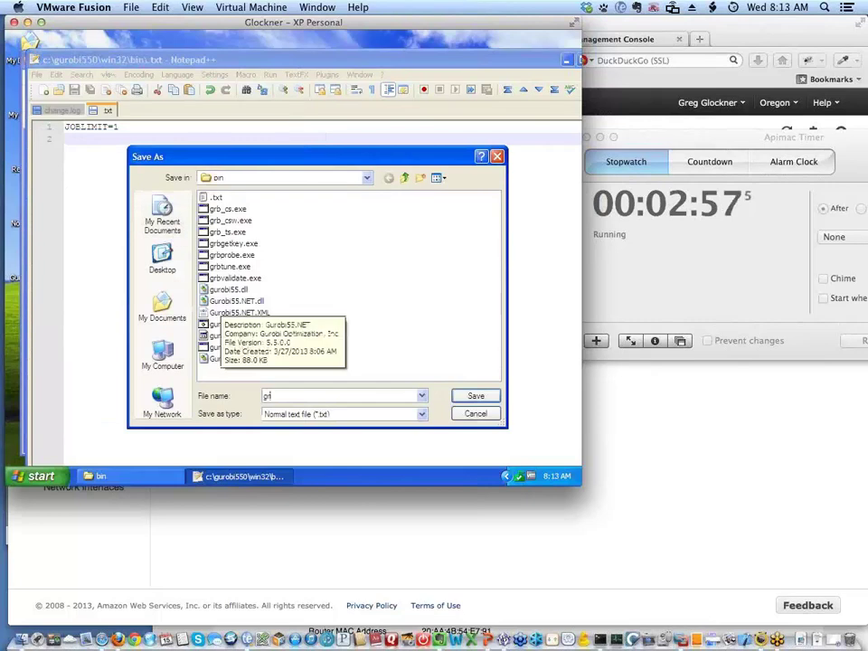
{"action": "type", "text": "b_"}
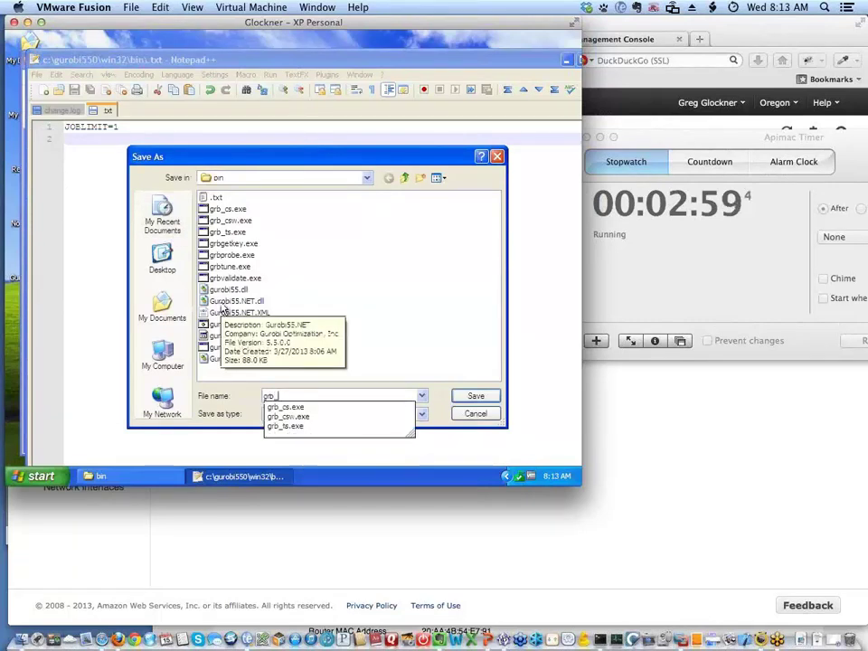
{"action": "type", "text": "cs.c"}
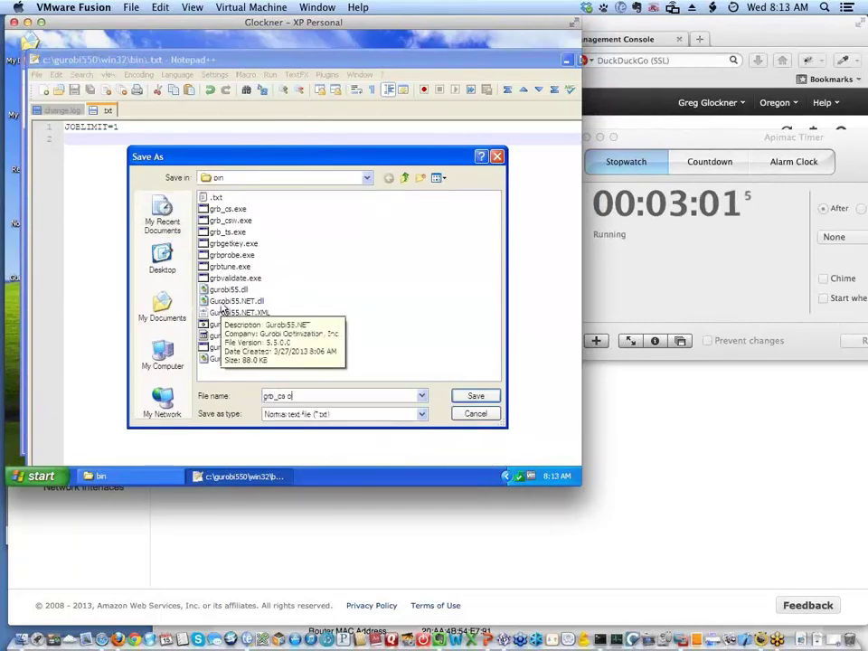
{"action": "type", "text": "nf"}
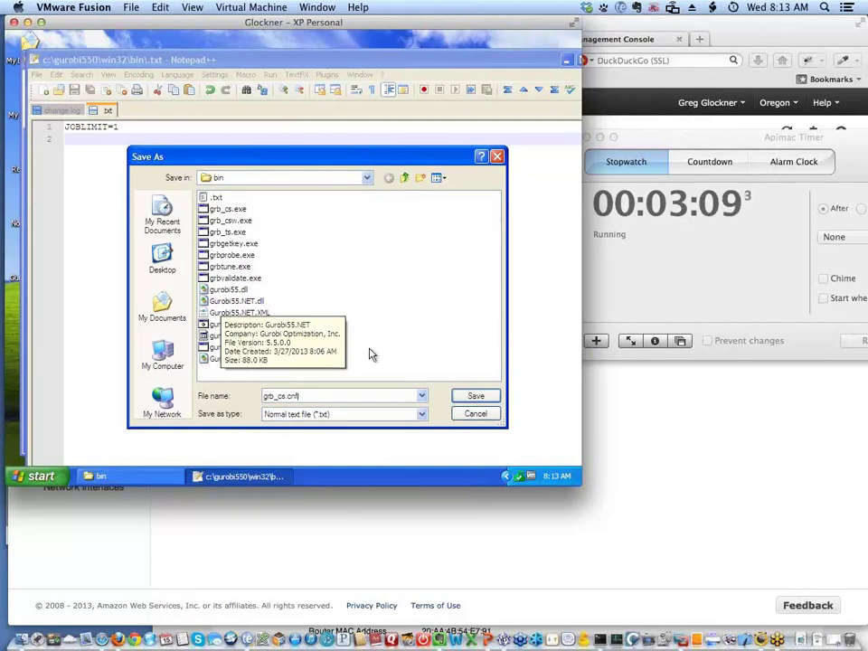
{"action": "left_click", "coordinate": [476, 396]}
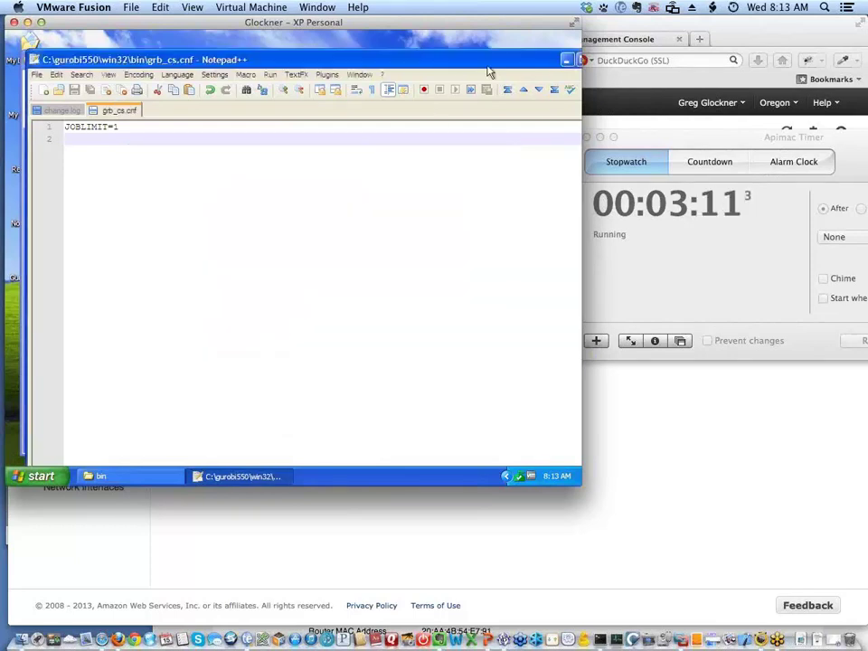
{"action": "left_click", "coordinate": [36, 60]}
{"action": "left_click", "coordinate": [53, 148]}
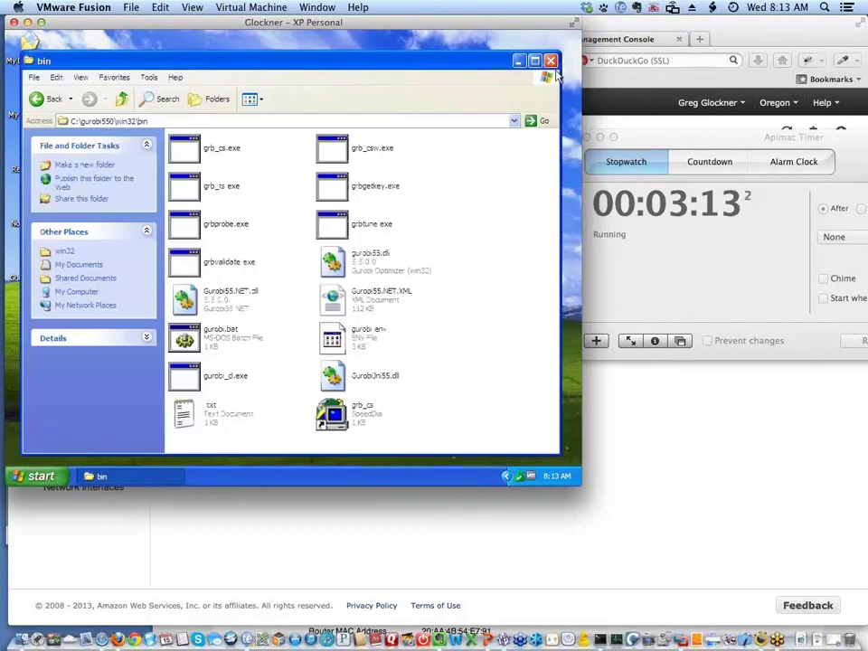
{"action": "left_click", "coordinate": [549, 61]}
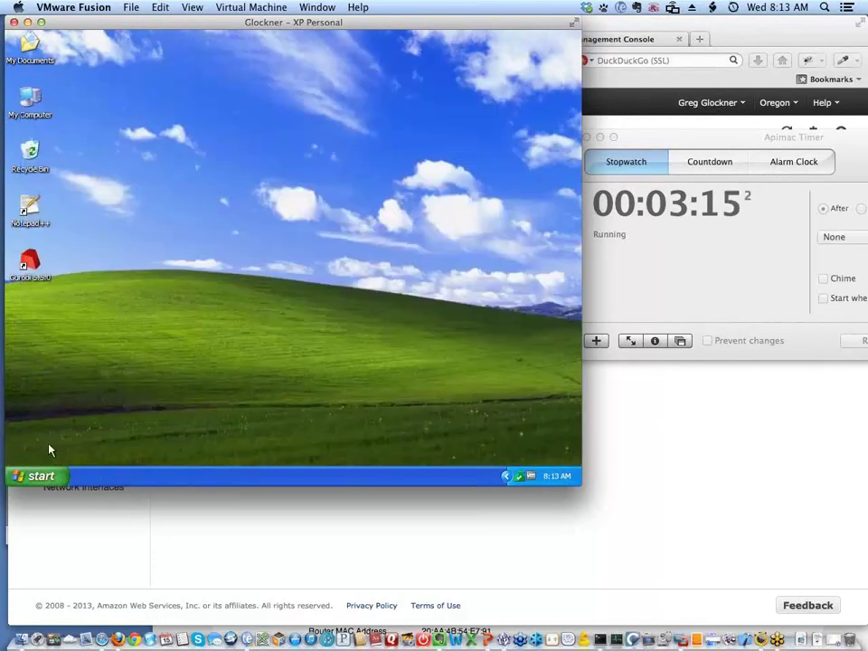
Open the list of exceptions in the Windows Firewall settings of the virtual machine.
{"action": "left_click", "coordinate": [41, 476]}
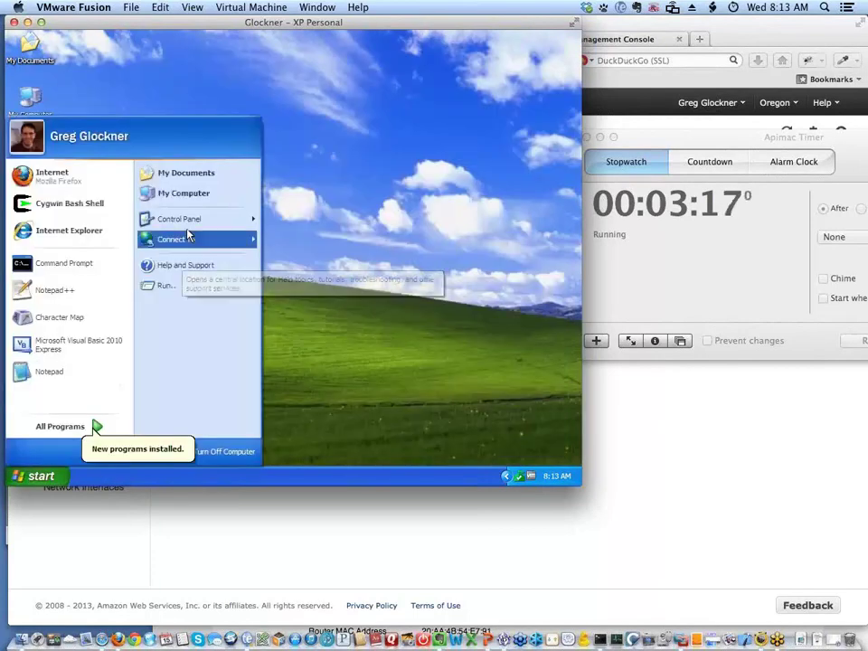
{"action": "mouse_move", "coordinate": [190, 218]}
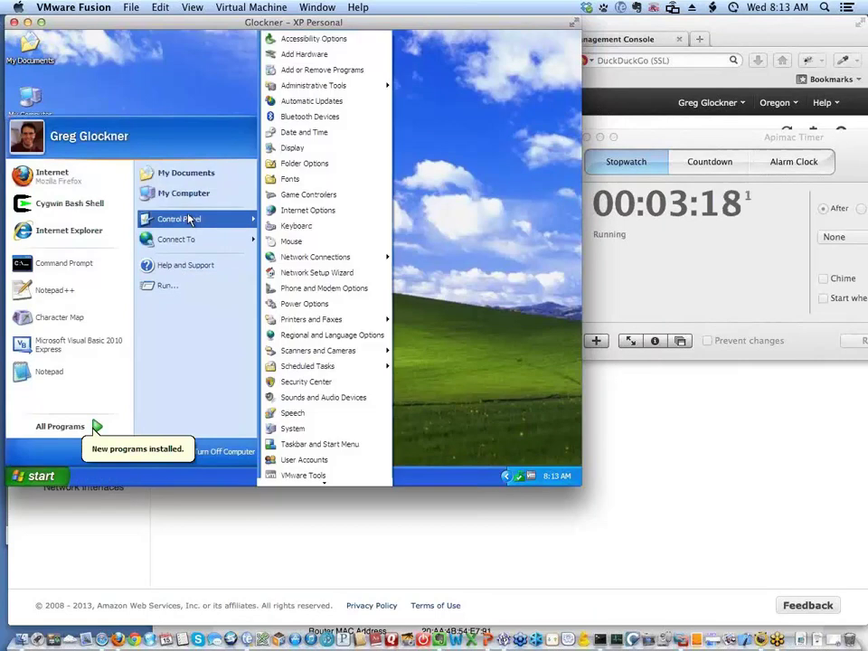
{"action": "left_click", "coordinate": [311, 464]}
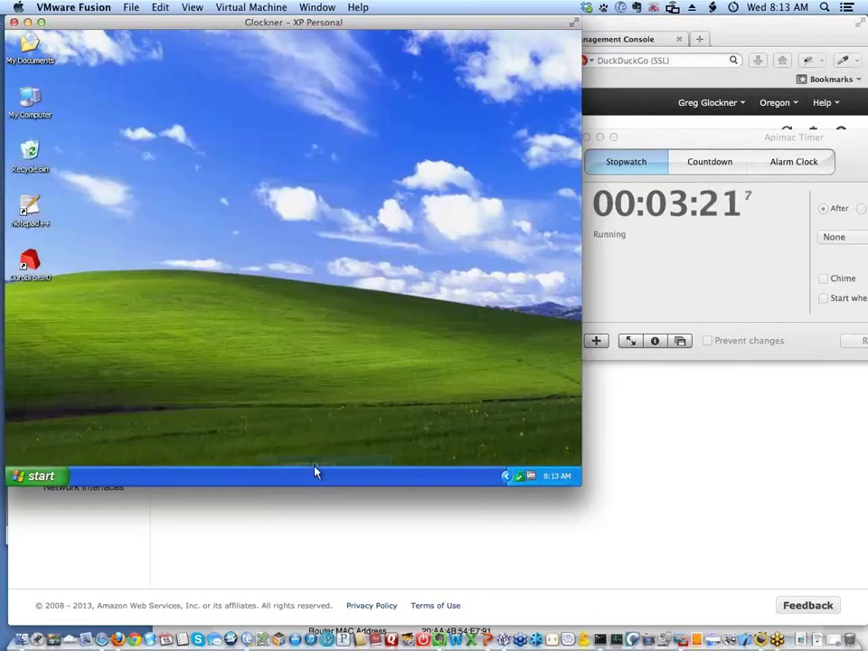
{"action": "left_click", "coordinate": [92, 84]}
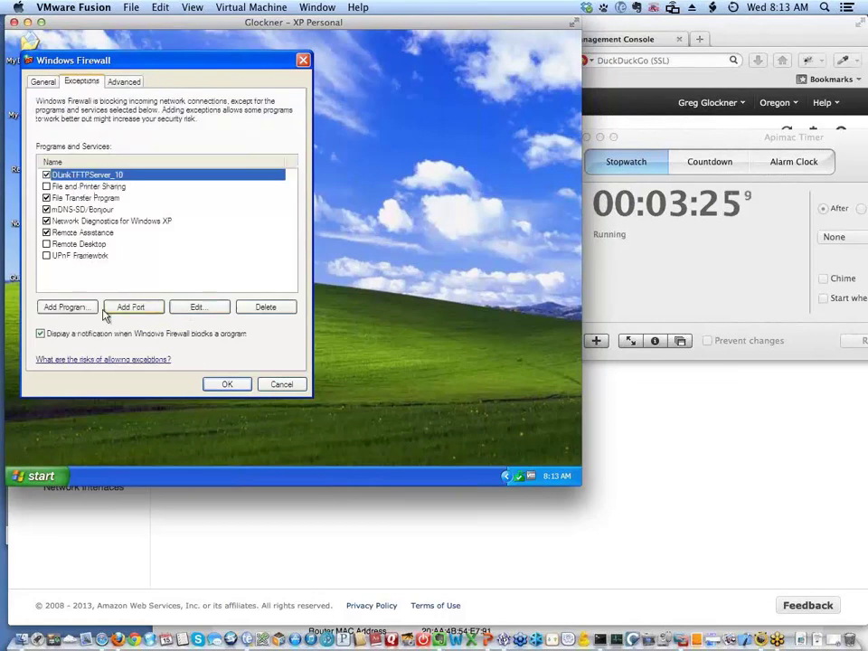
Add grb_csw.exe from c:\gurobi550\win32\bin to the firewall's program exceptions.
{"action": "left_click", "coordinate": [70, 309]}
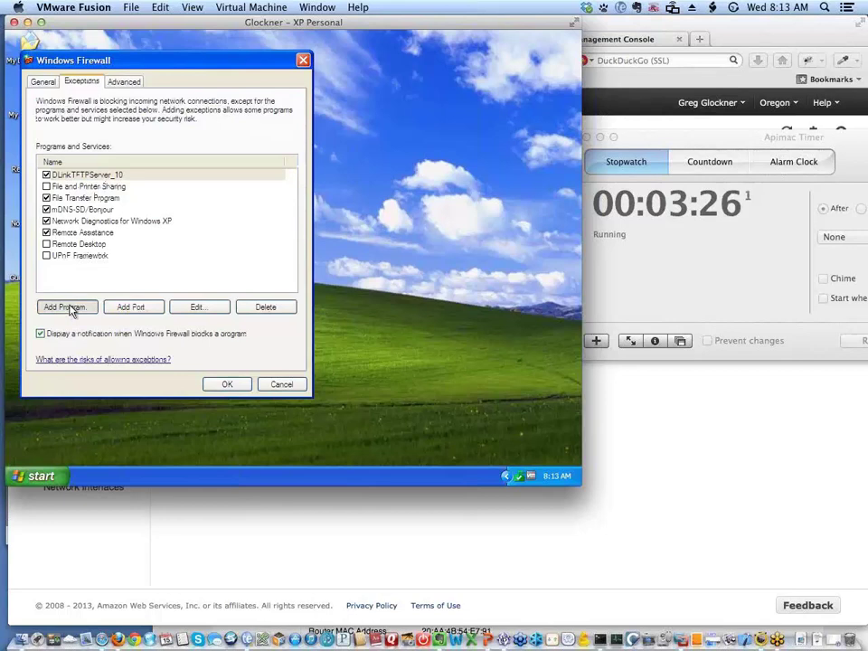
{"action": "left_click", "coordinate": [70, 308]}
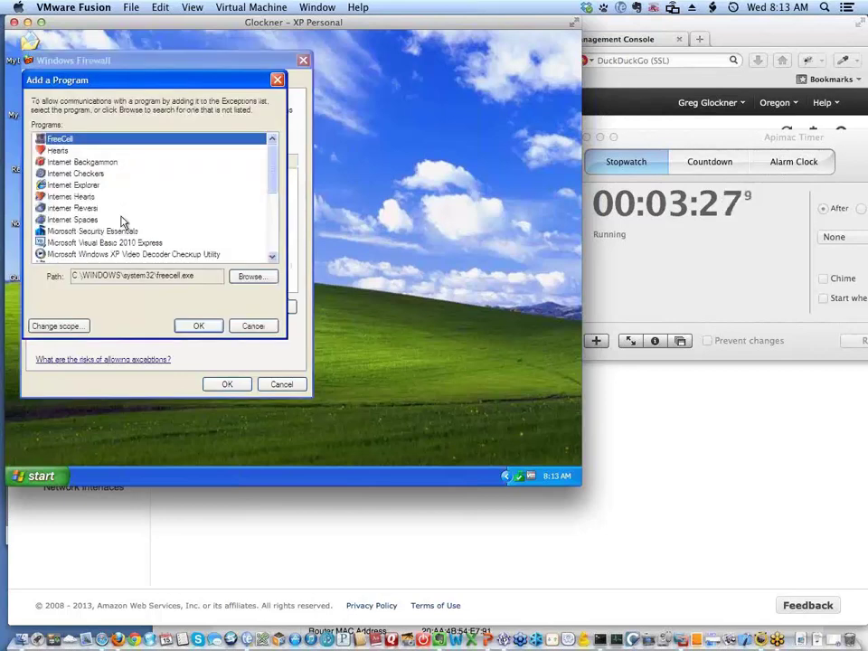
{"action": "left_click", "coordinate": [248, 275]}
{"action": "type", "text": "c:\\"}
{"action": "left_click", "coordinate": [196, 399]}
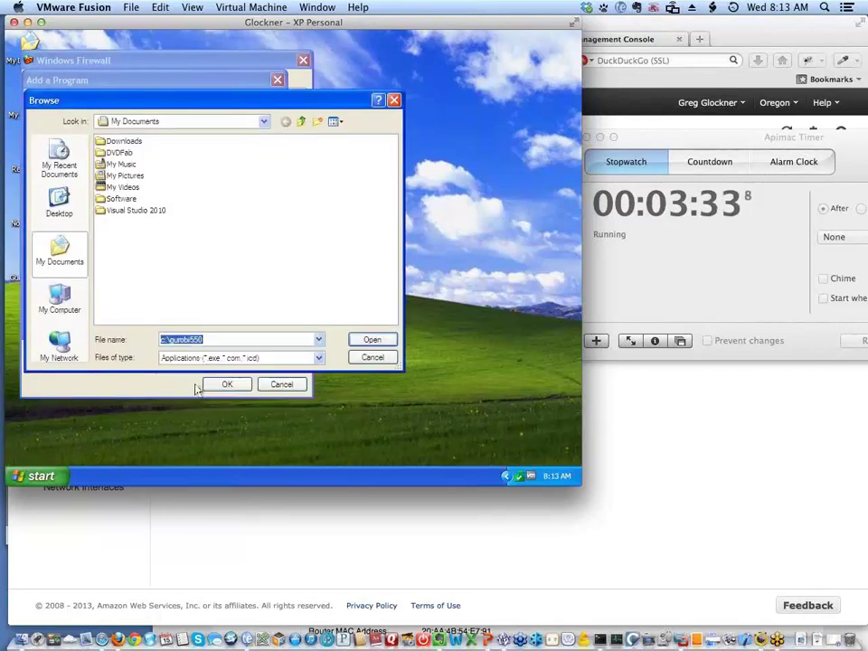
{"action": "key", "text": "Return"}
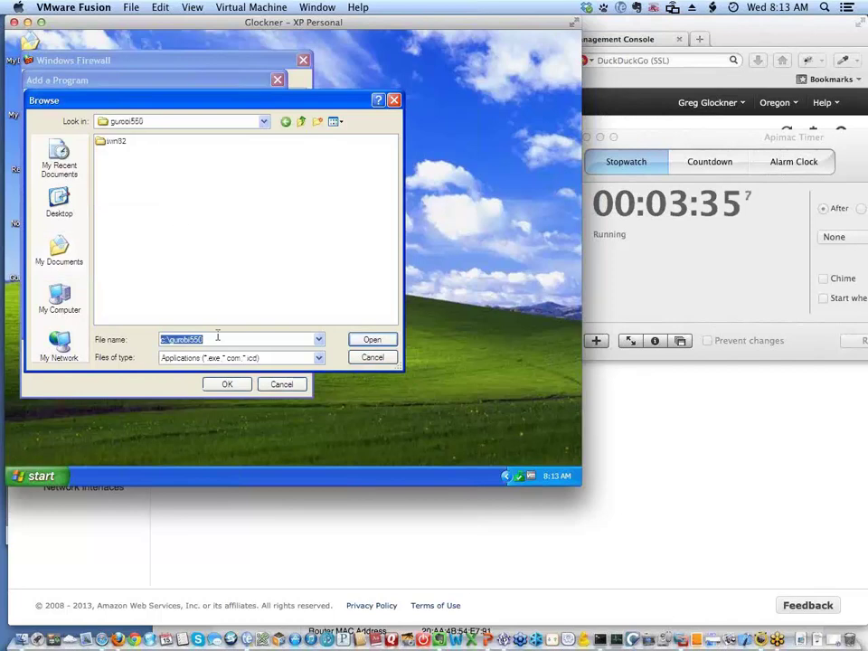
{"action": "double_click", "coordinate": [106, 144]}
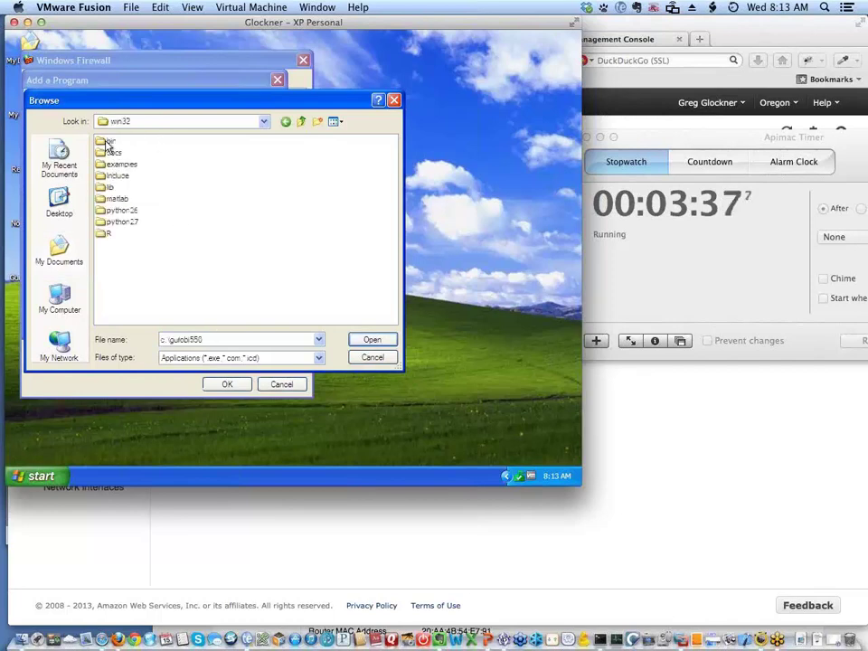
{"action": "double_click", "coordinate": [112, 142]}
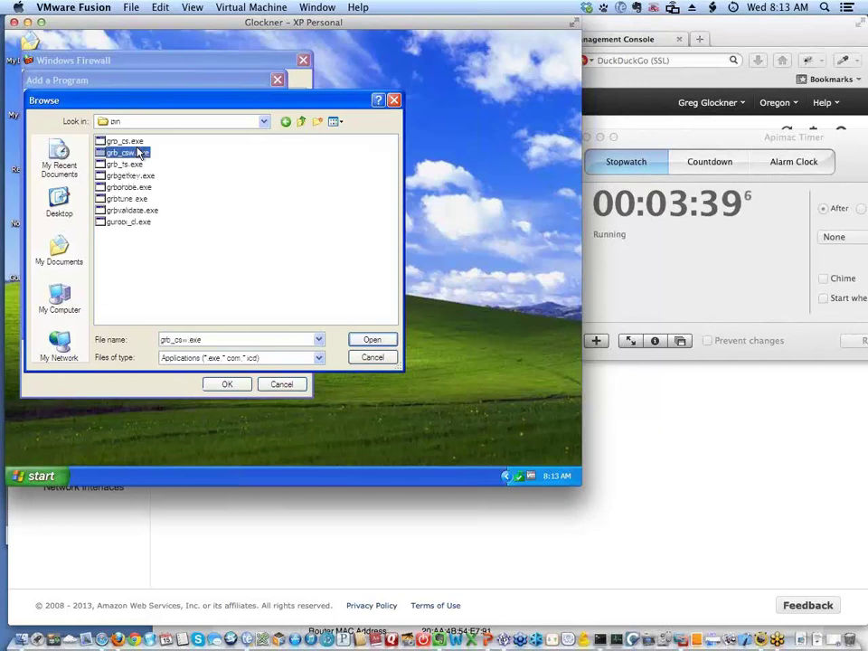
{"action": "double_click", "coordinate": [139, 154]}
{"action": "left_click", "coordinate": [212, 326]}
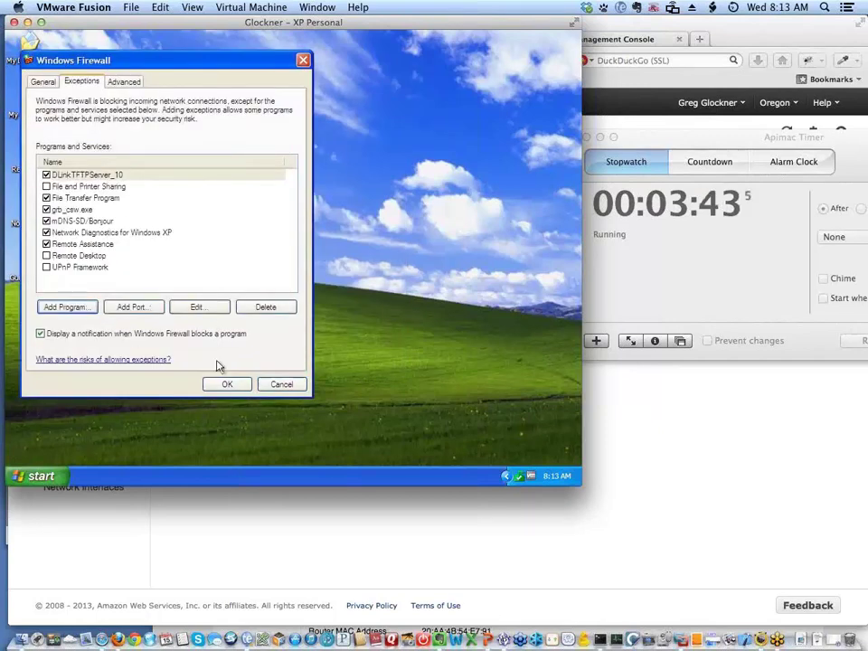
Add grb_cs.exe from the same bin folder to the firewall exceptions and apply the firewall settings.
{"action": "left_click", "coordinate": [68, 306]}
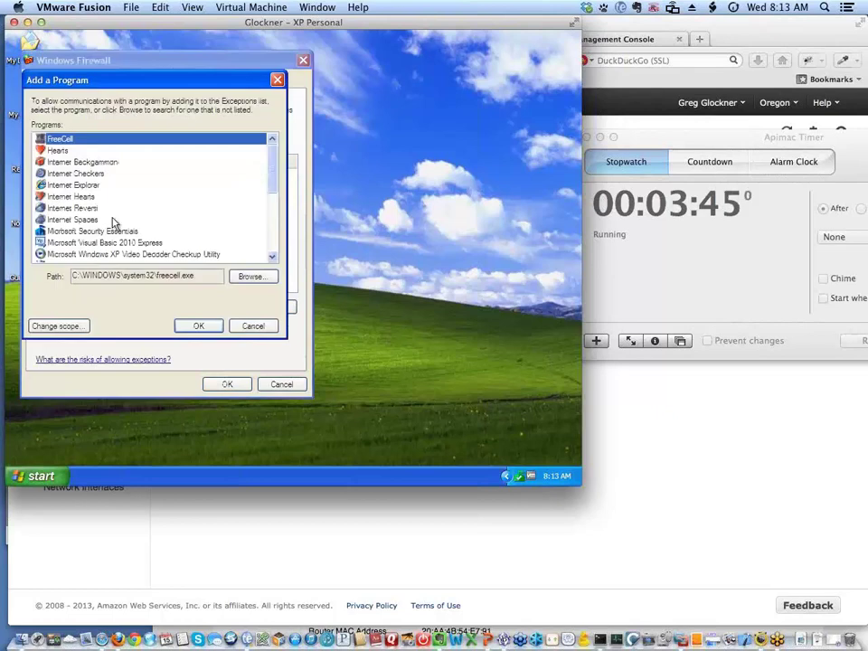
{"action": "left_click", "coordinate": [252, 277]}
{"action": "double_click", "coordinate": [137, 146]}
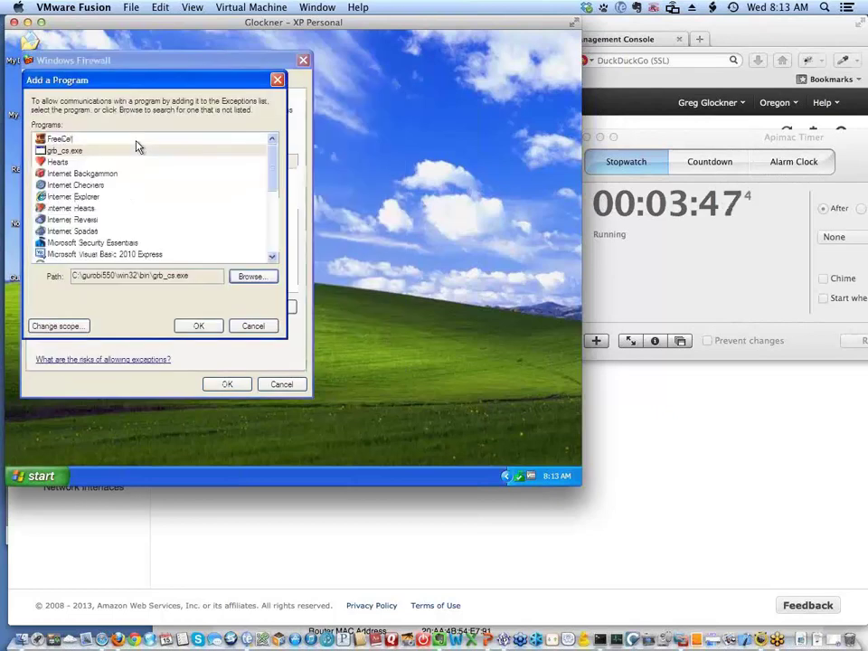
{"action": "left_click", "coordinate": [211, 324]}
{"action": "left_click", "coordinate": [219, 384]}
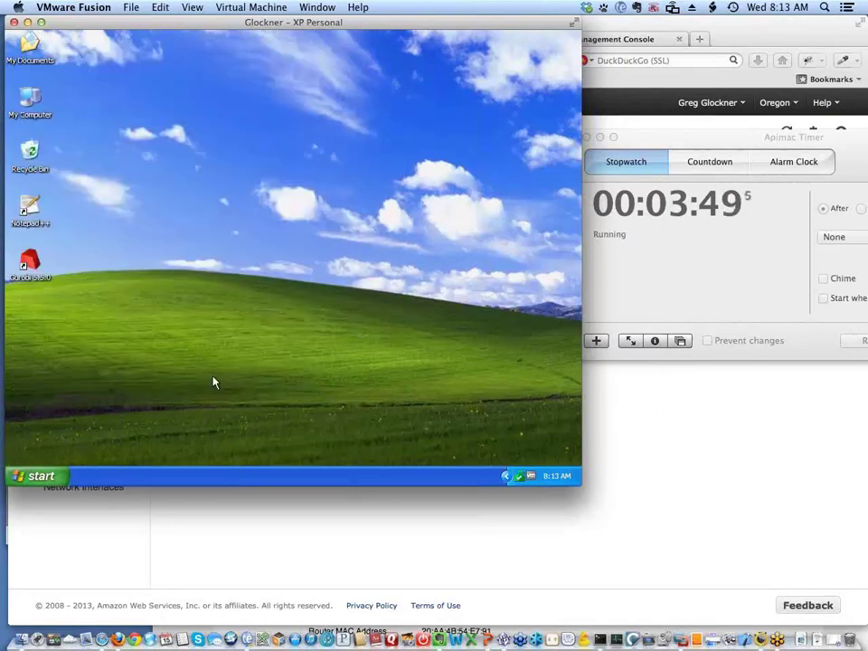
Open a Command Prompt in the virtual machine and start the Gurobi Compute Server with grb_cs.
{"action": "left_click", "coordinate": [42, 477]}
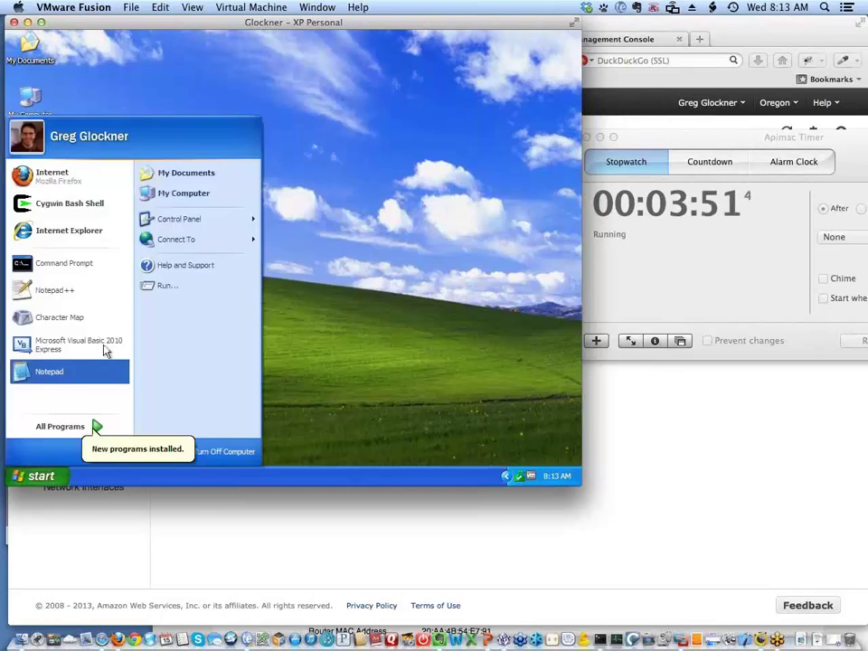
{"action": "left_click", "coordinate": [113, 271]}
{"action": "type", "text": "grb_cs"}
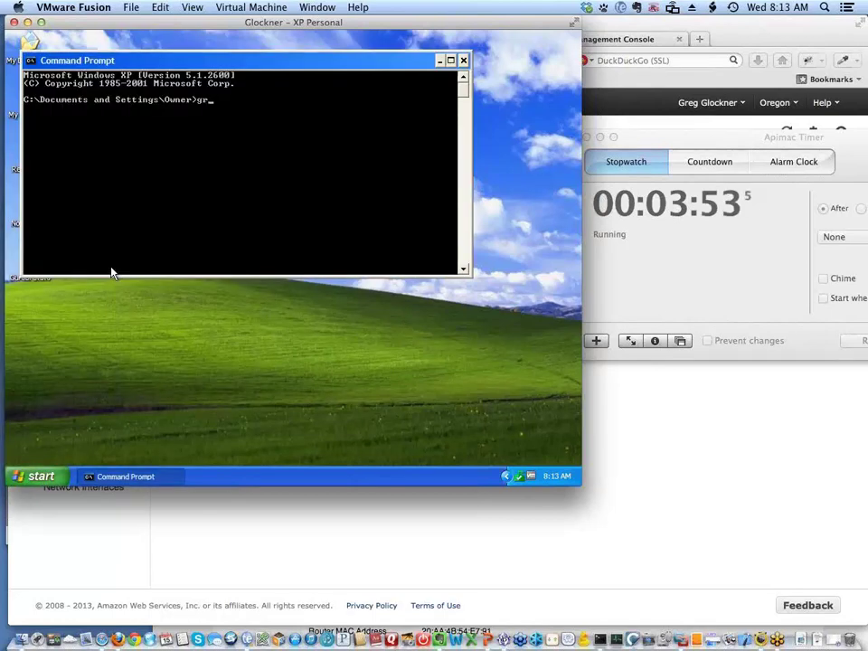
{"action": "key", "text": "Return"}
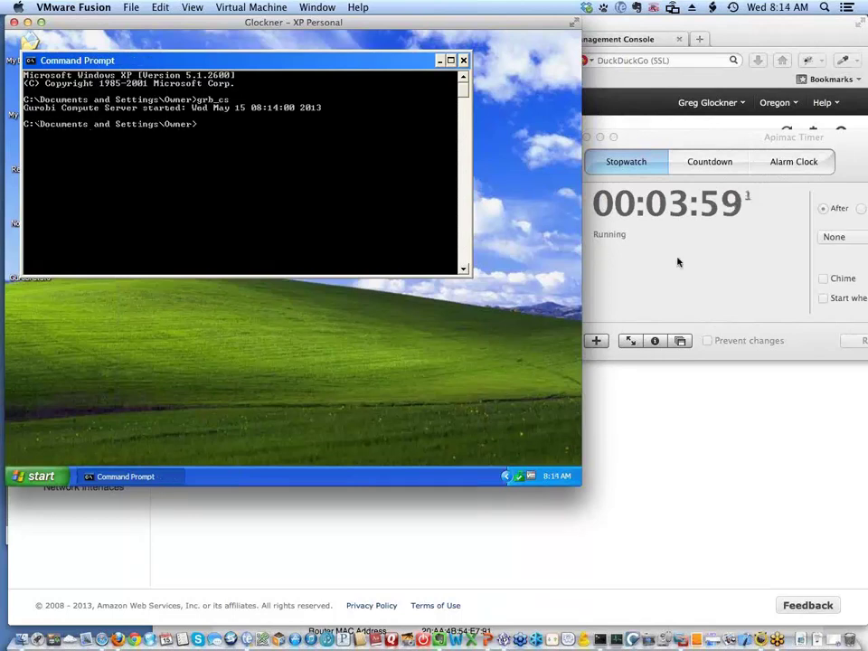
Move the Apimac Timer window fully into view and pause its running stopwatch.
{"action": "left_click", "coordinate": [669, 132]}
{"action": "left_click_drag", "start_coordinate": [668, 132], "coordinate": [476, 126]}
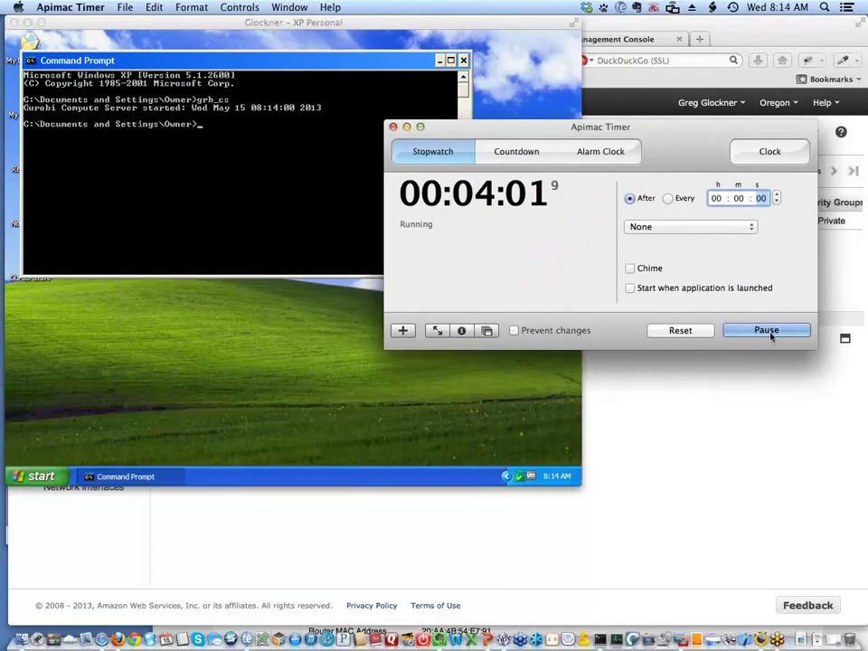
{"action": "left_click", "coordinate": [770, 331]}
Open a Mac Terminal window, move it clear of the screen edge, and launch the Gurobi interactive shell with gurobi.sh.
{"action": "left_click", "coordinate": [596, 631]}
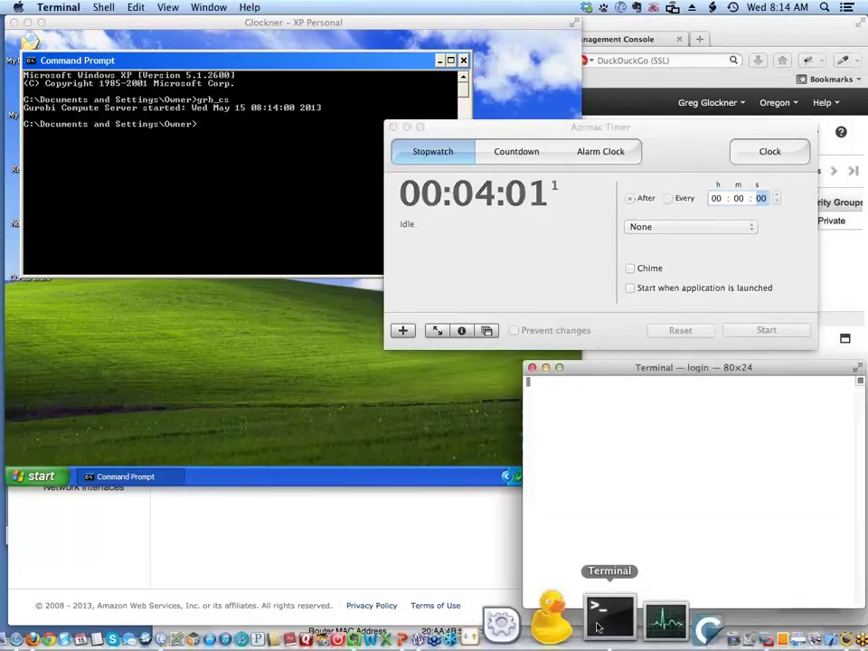
{"action": "left_click_drag", "start_coordinate": [636, 372], "coordinate": [537, 348]}
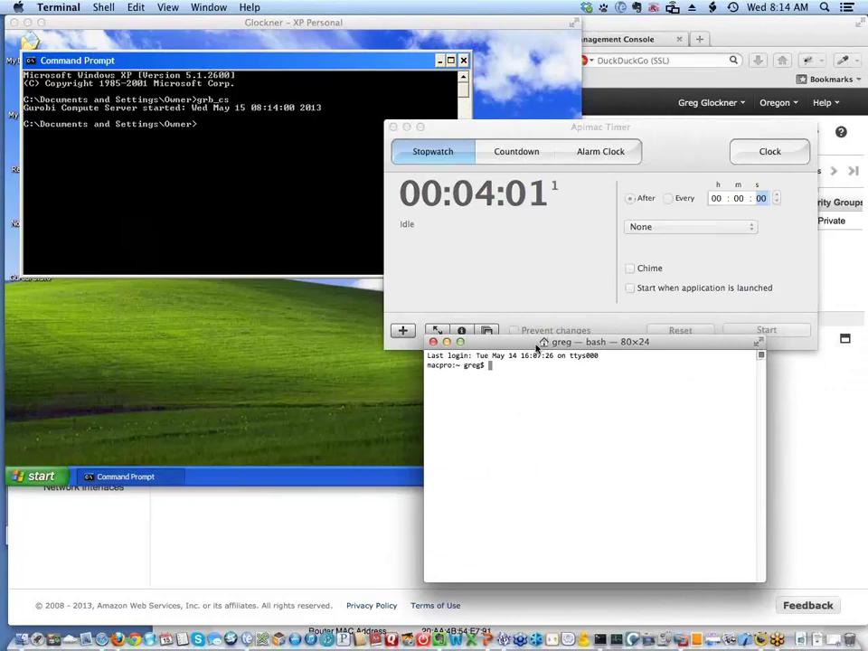
{"action": "type", "text": "gurobi.sh"}
{"action": "key", "text": "Return"}
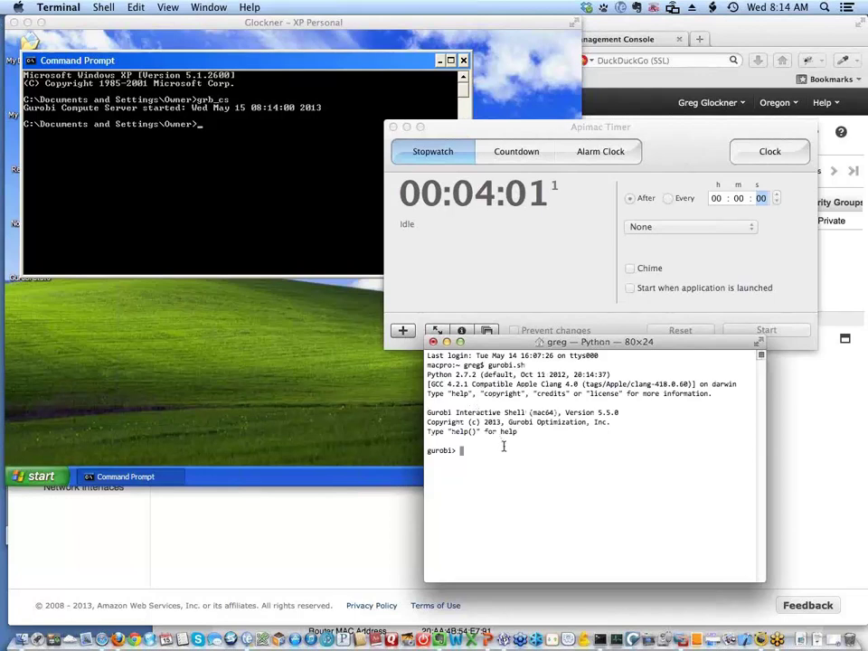
Exit the Gurobi shell and open xp.lic from the Gurobi/Engineering/server/mac folder in BBEdit.
{"action": "key", "text": "ctrl+d"}
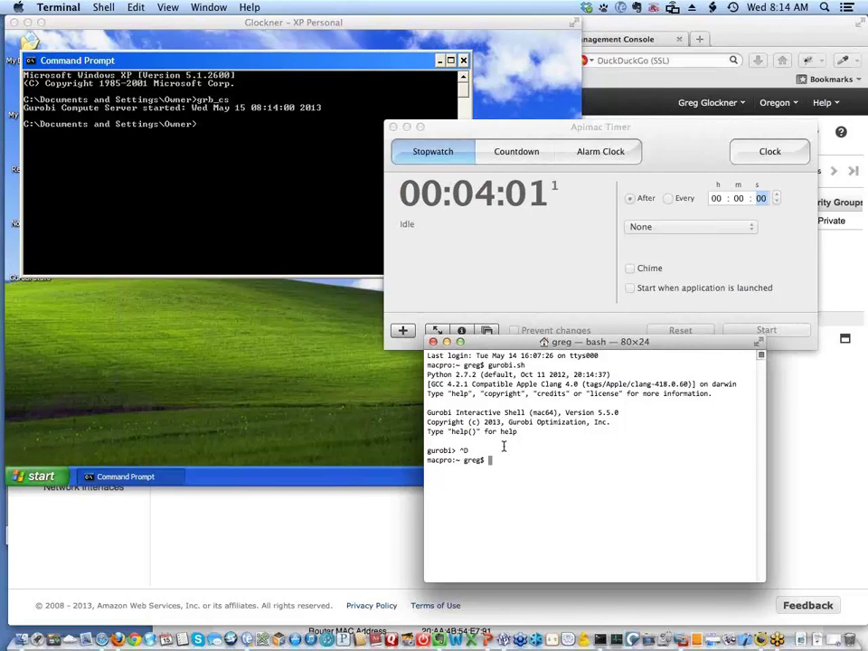
{"action": "left_click", "coordinate": [26, 637]}
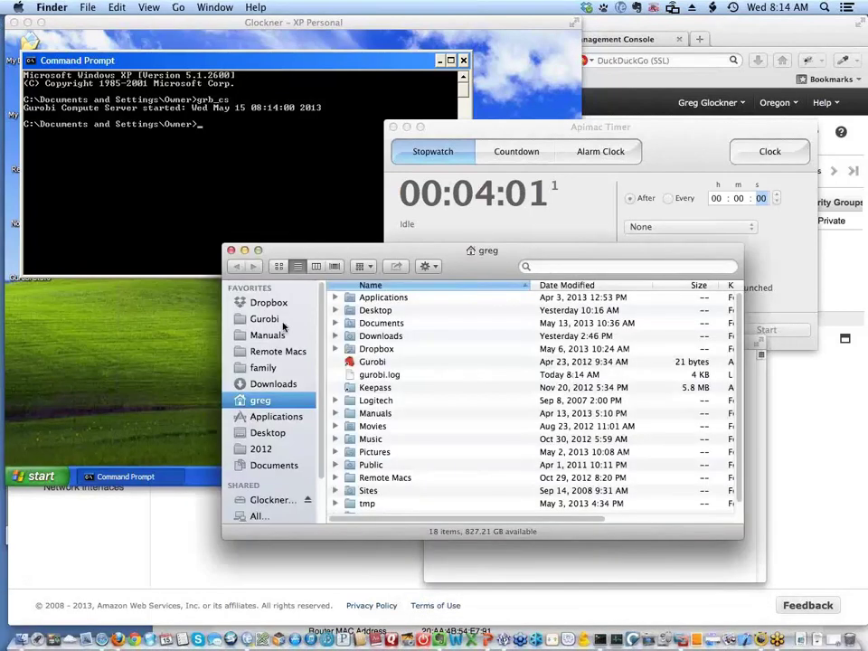
{"action": "left_click", "coordinate": [276, 320]}
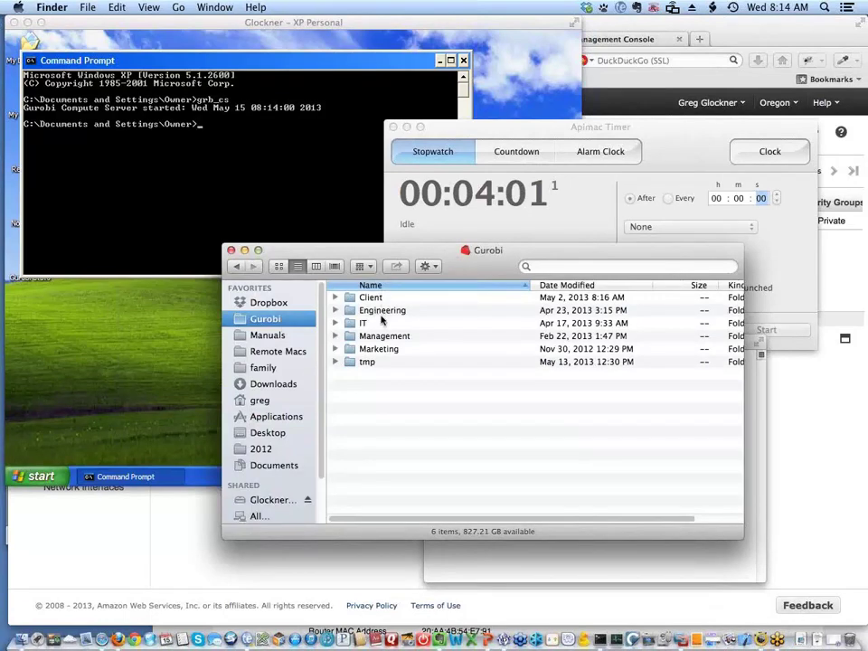
{"action": "double_click", "coordinate": [383, 314]}
{"action": "key", "text": "s"}
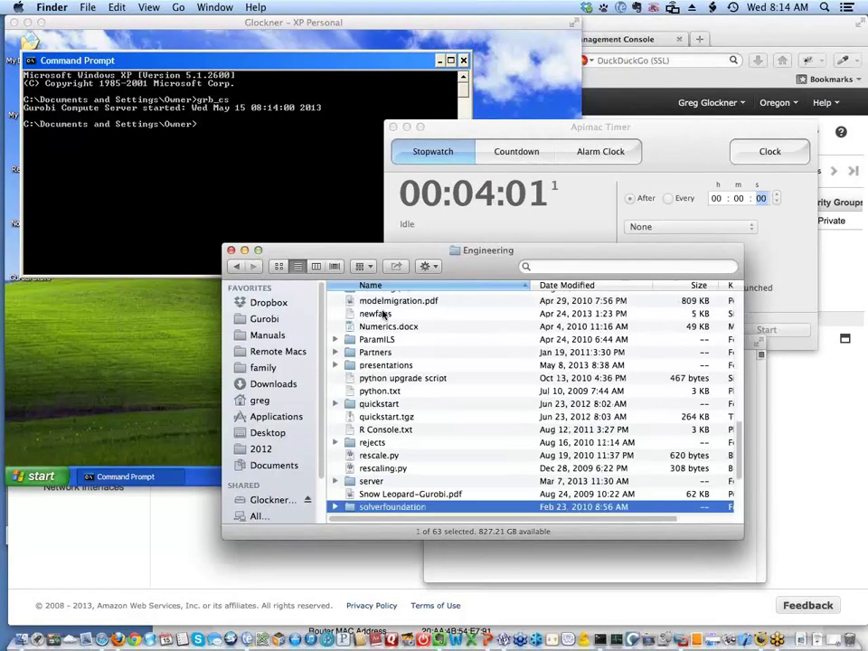
{"action": "key", "text": "super+o"}
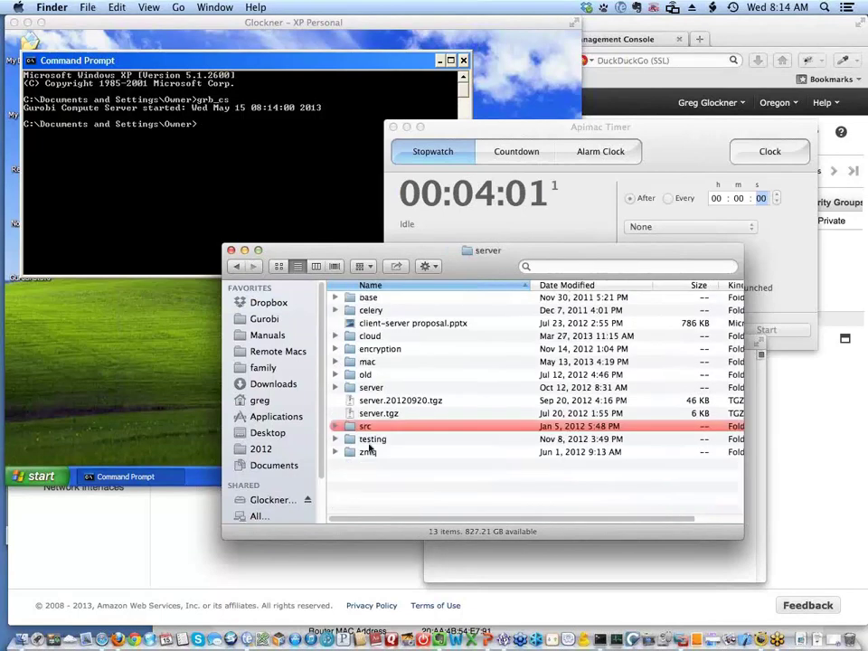
{"action": "double_click", "coordinate": [369, 364]}
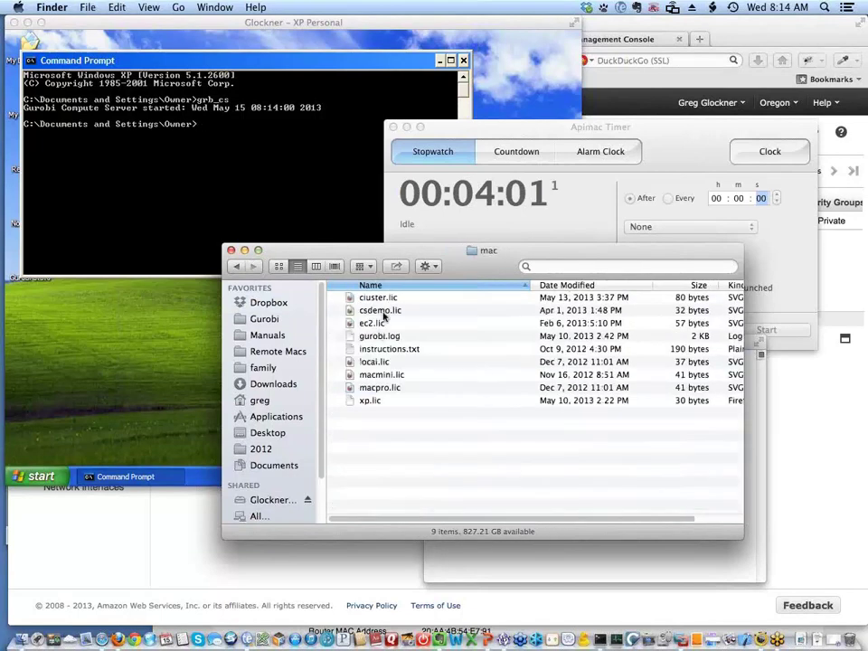
{"action": "left_click_drag", "start_coordinate": [372, 401], "coordinate": [505, 640]}
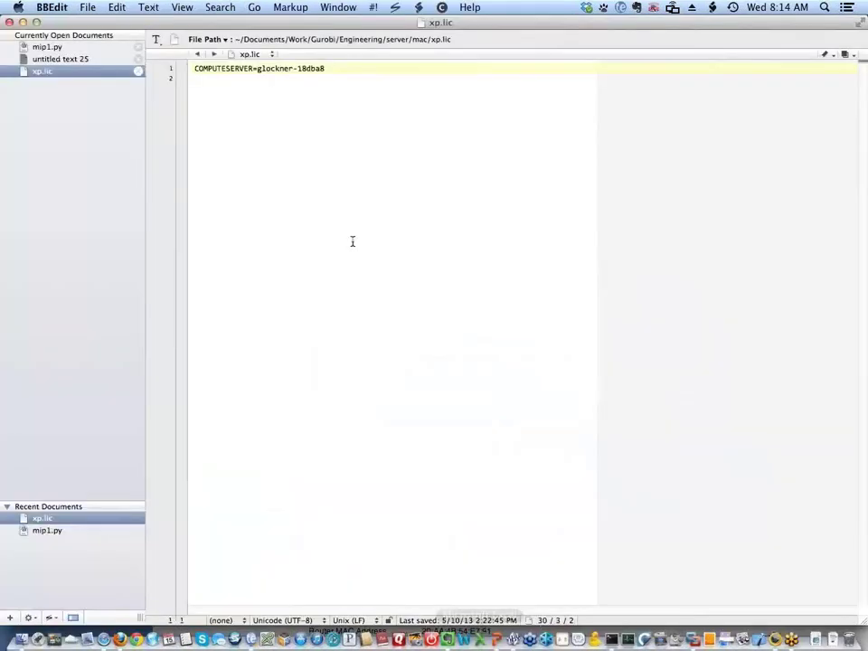
{"action": "left_click", "coordinate": [302, 137]}
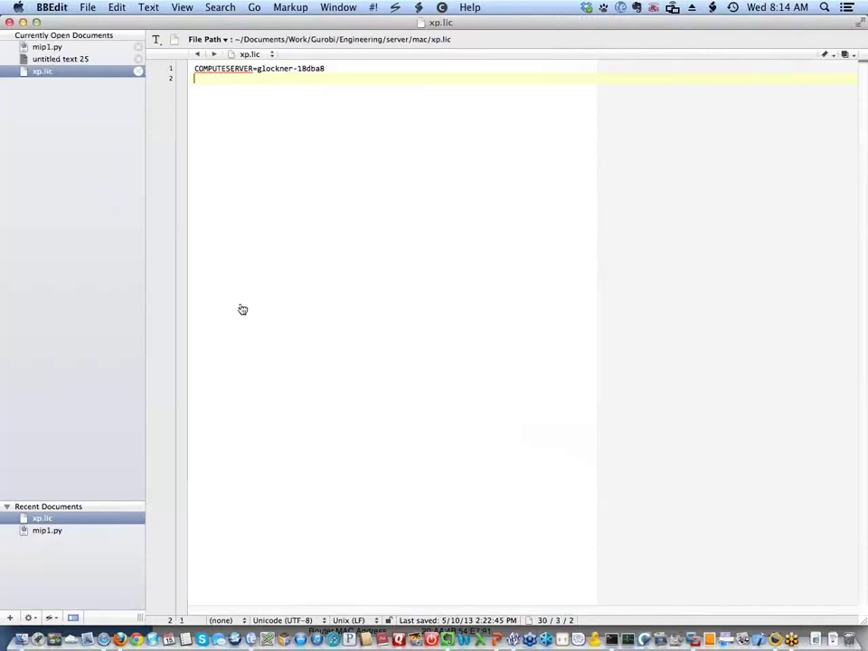
Switch to Terminal and export GRB_LICENSE_FILE=~/Gurobi/Engineering/server/mac/xp.lic.
{"action": "key", "text": "super+Tab"}
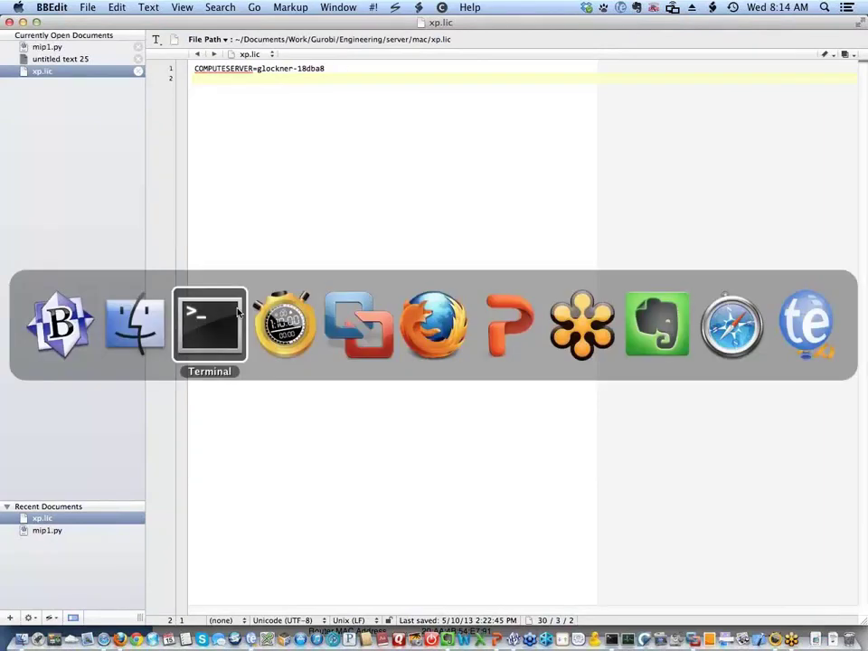
{"action": "left_click", "coordinate": [238, 313]}
{"action": "type", "text": "export GRB"}
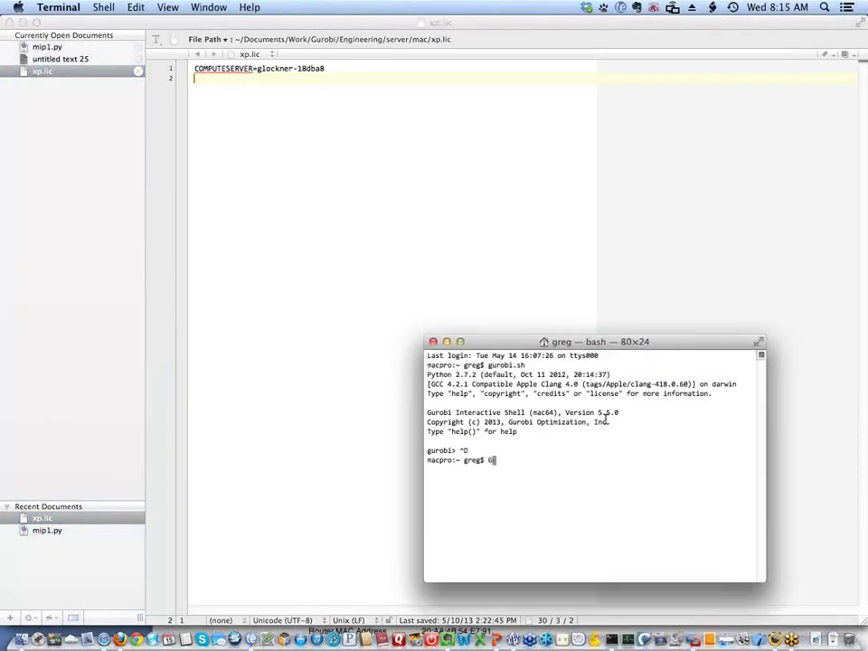
{"action": "type", "text": "_LICENSE_FILE="}
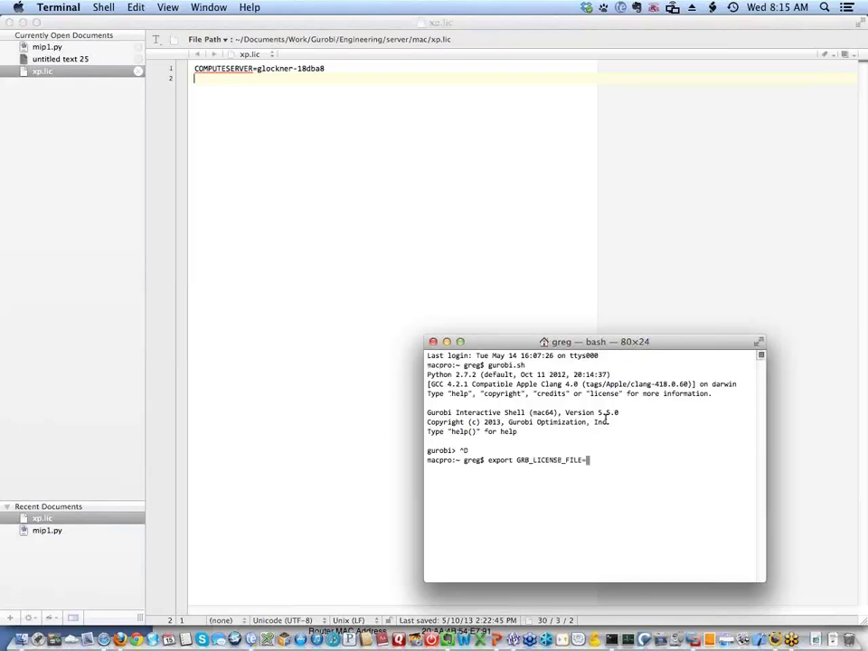
{"action": "type", "text": "~/Gurobi/Engineering/server/mac/xp.lic"}
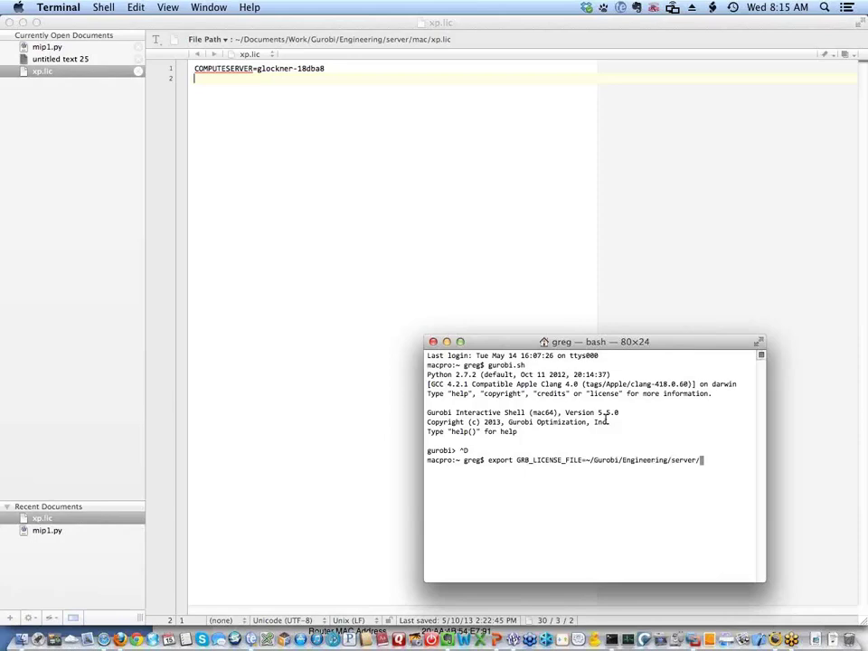
{"action": "key", "text": "Return"}
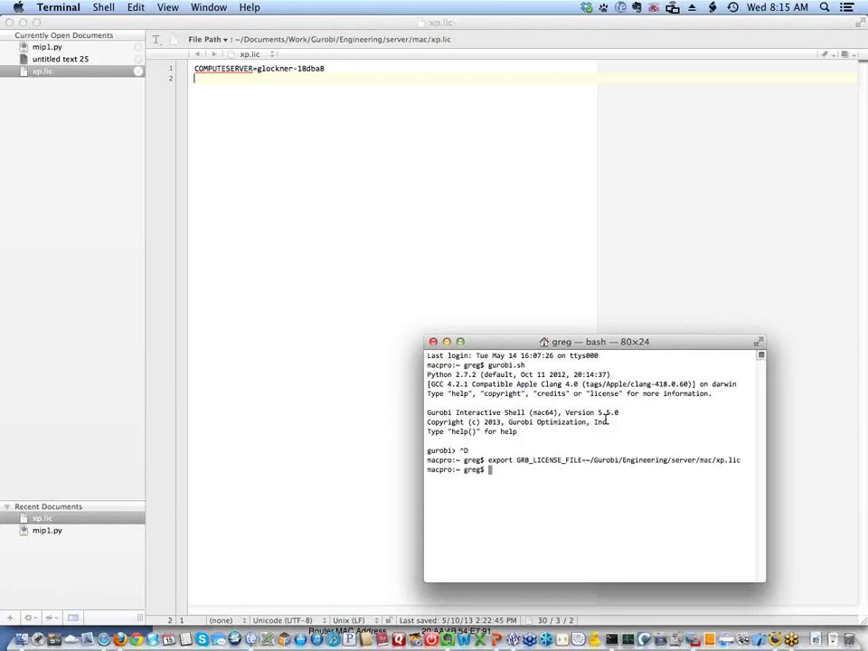
Start the interactive shell with gurobi.sh to check the compute server connection, highlighting the server capacity line, and exit it.
{"action": "type", "text": "gurobi.sh"}
{"action": "key", "text": "Return"}
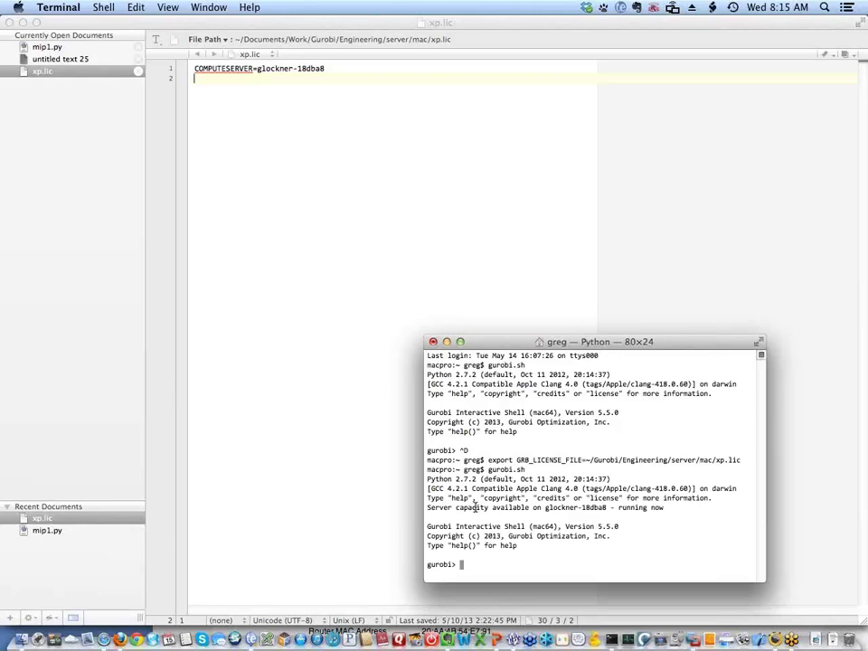
{"action": "double_click", "coordinate": [472, 507]}
{"action": "triple_click", "coordinate": [472, 508]}
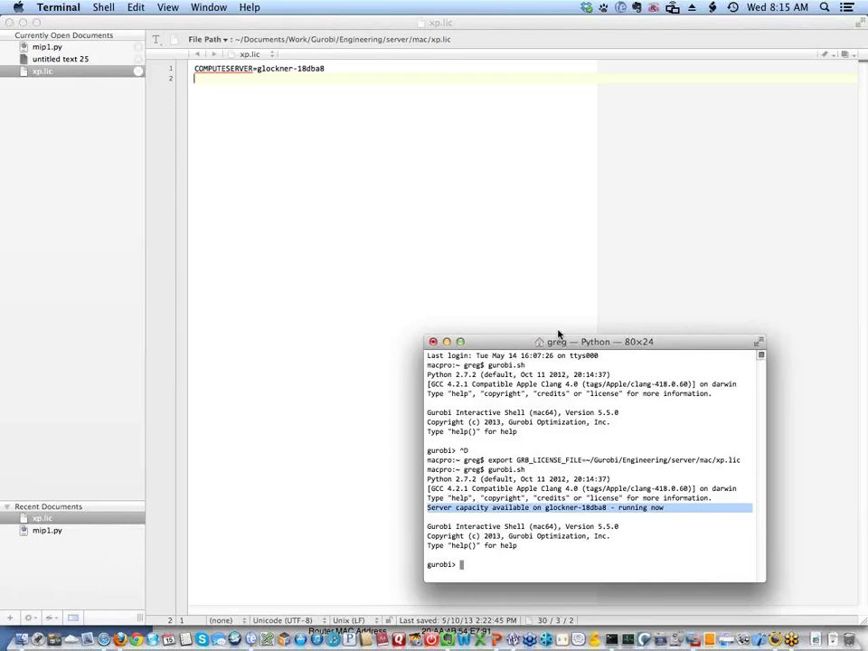
{"action": "key", "text": "ctrl+d"}
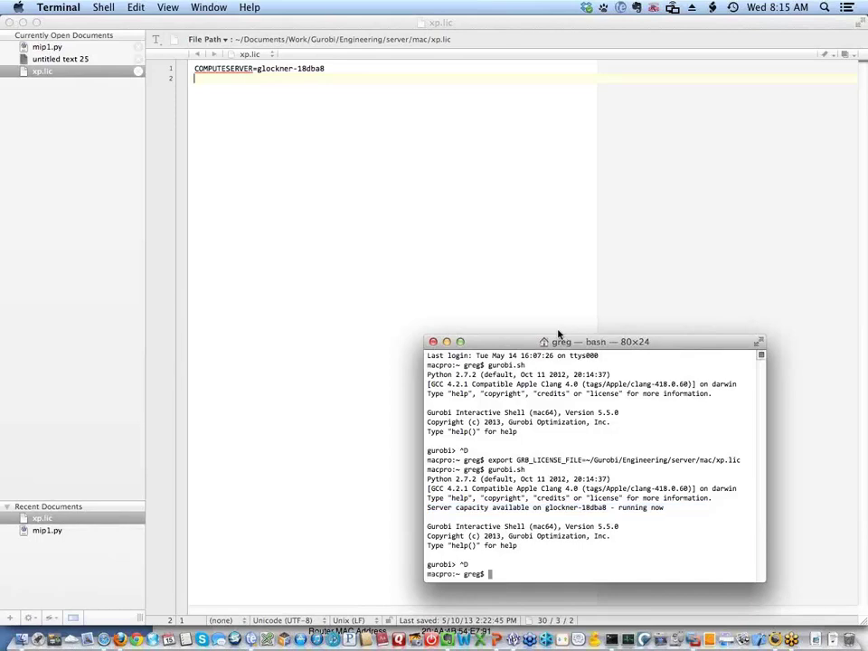
Solve /Library/gurobi550/mac64/examples/data/afiro.mps with gurobi_cl and highlight the command together with its server capacity line.
{"action": "type", "text": "gurobi_cl /Library/gurobi550/mac64/"}
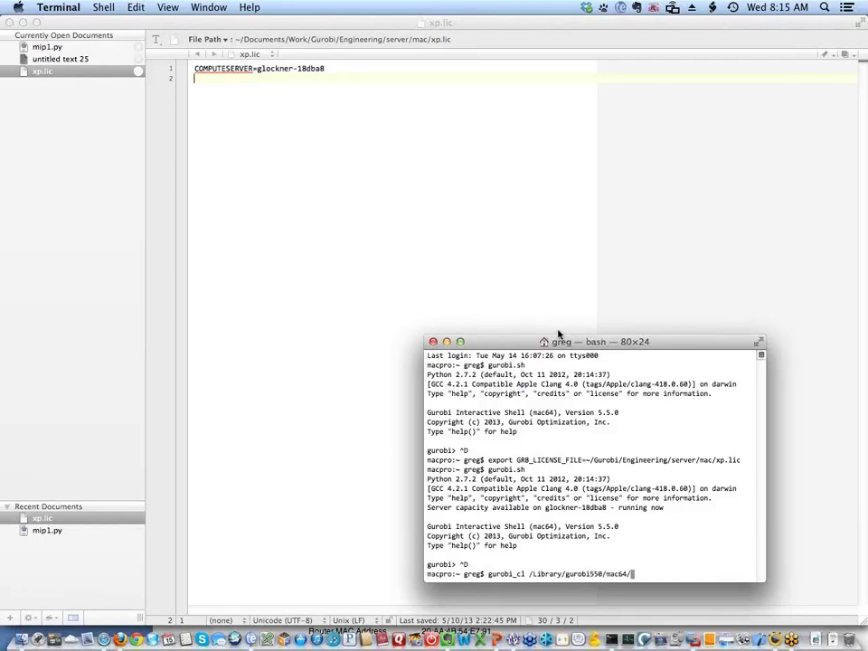
{"action": "type", "text": "examples/data/afiro.mps"}
{"action": "key", "text": "Return"}
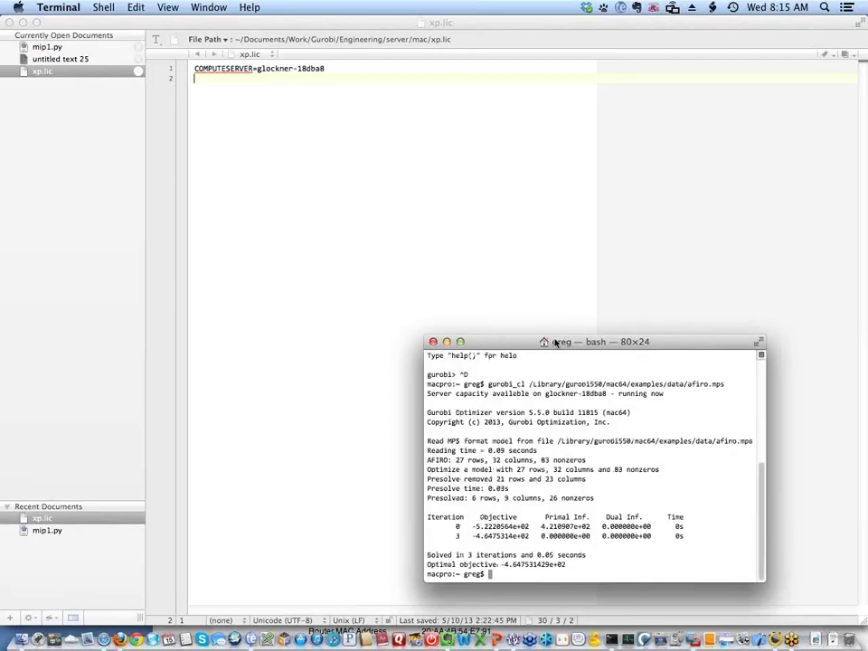
{"action": "left_click_drag", "start_coordinate": [523, 384], "coordinate": [534, 396]}
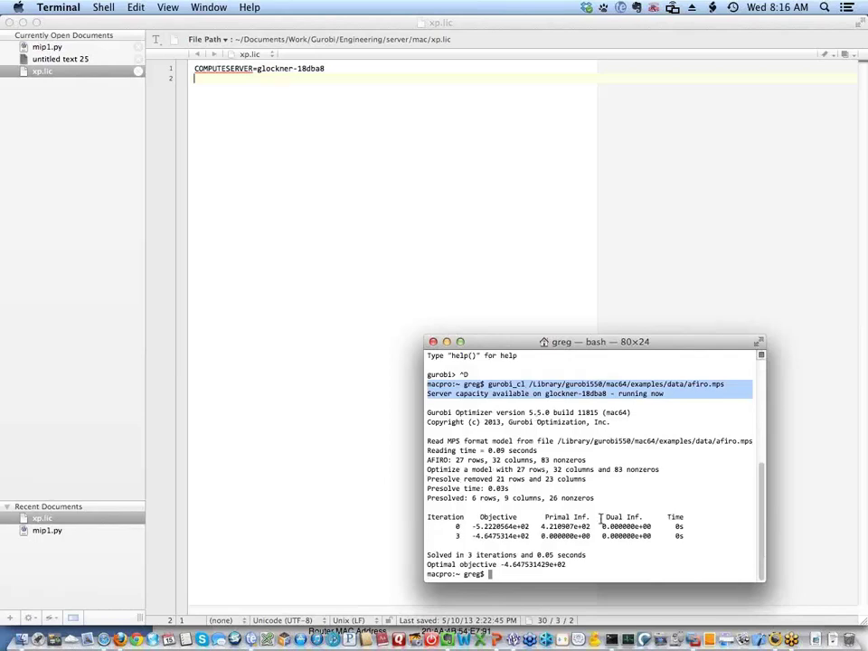
Show the XP virtual machine behind the Terminal and rerun the gurobi_cl command on the misc07.mps example model.
{"action": "left_click", "coordinate": [693, 640]}
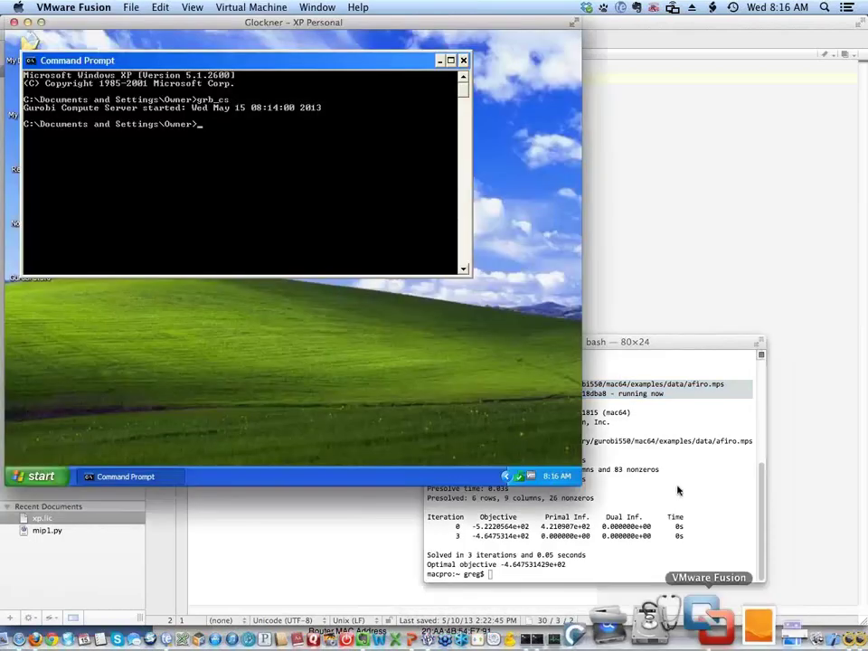
{"action": "left_click", "coordinate": [673, 452]}
{"action": "key", "text": "Up"}
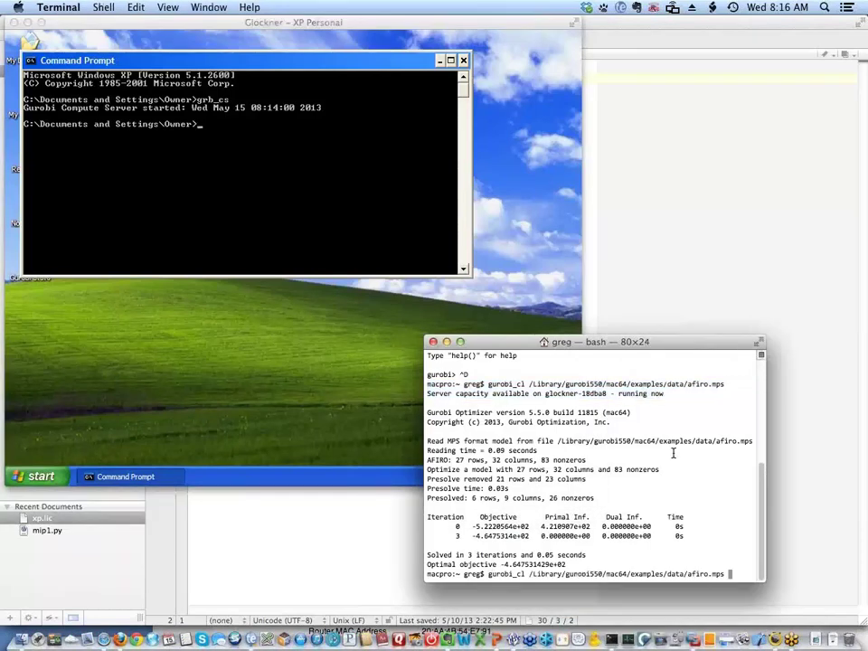
{"action": "key", "text": "BackSpace"}
{"action": "key", "text": "BackSpace"}
{"action": "key", "text": "BackSpace"}
{"action": "key", "text": "BackSpace"}
{"action": "key", "text": "BackSpace"}
{"action": "key", "text": "BackSpace"}
{"action": "key", "text": "BackSpace"}
{"action": "key", "text": "BackSpace"}
{"action": "key", "text": "BackSpace"}
{"action": "type", "text": "mi"}
{"action": "key", "text": "Tab"}
{"action": "key", "text": "Return"}
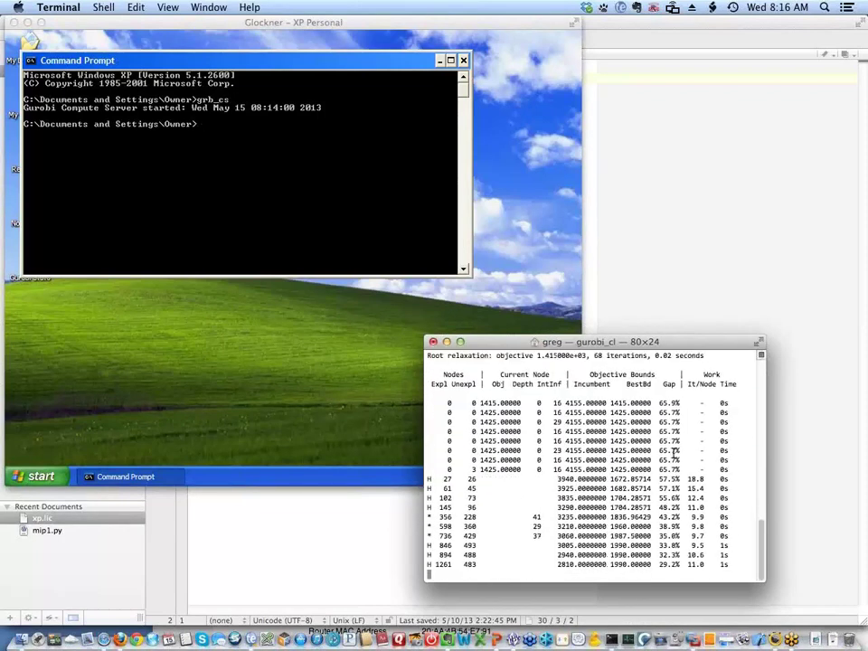
Open a second Terminal window above the first and run the GRB_LICENSE_FILE export for xp.lic there, copied from the first window's history.
{"action": "key", "text": "super+n"}
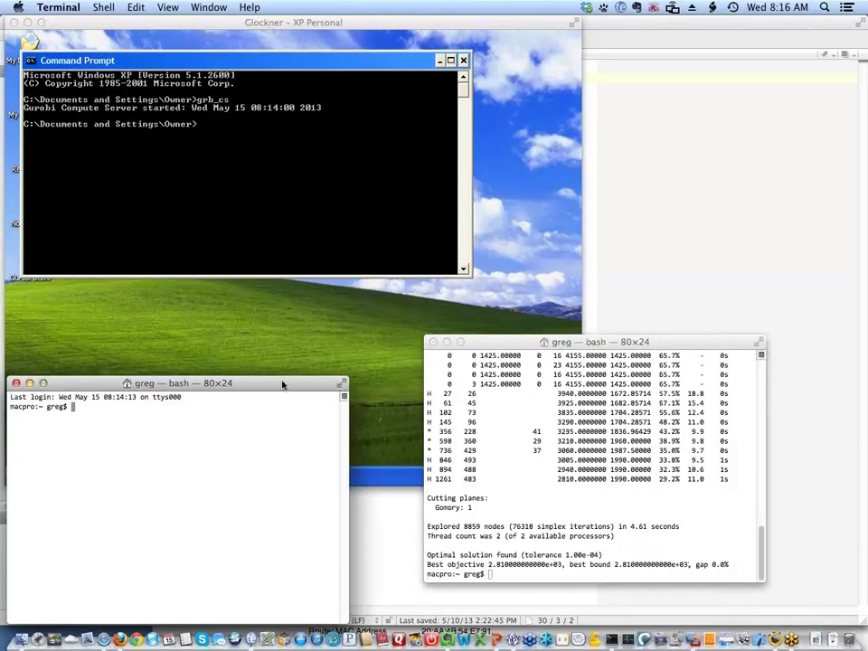
{"action": "left_click_drag", "start_coordinate": [285, 382], "coordinate": [739, 106]}
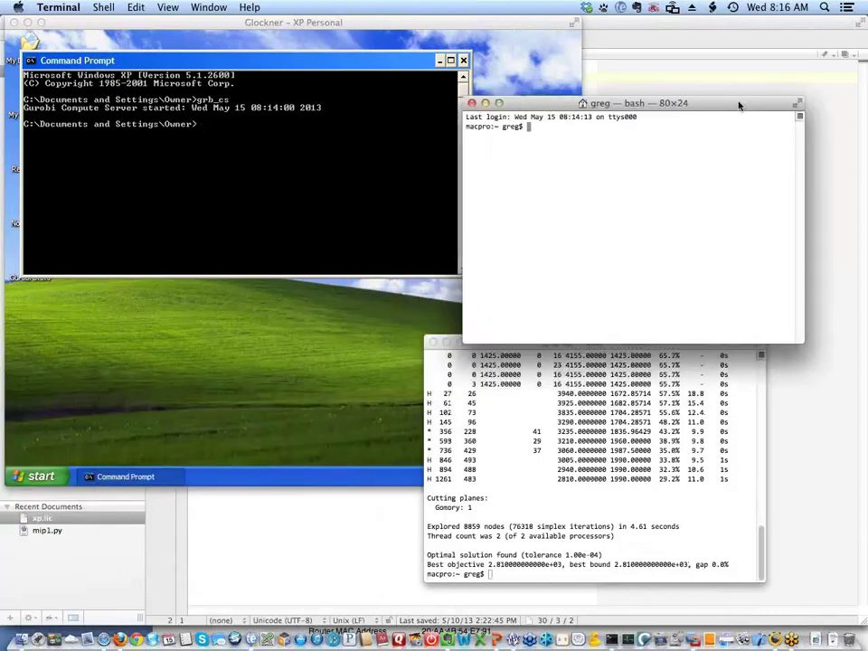
{"action": "left_click", "coordinate": [567, 451]}
{"action": "type", "text": "history"}
{"action": "key", "text": "Return"}
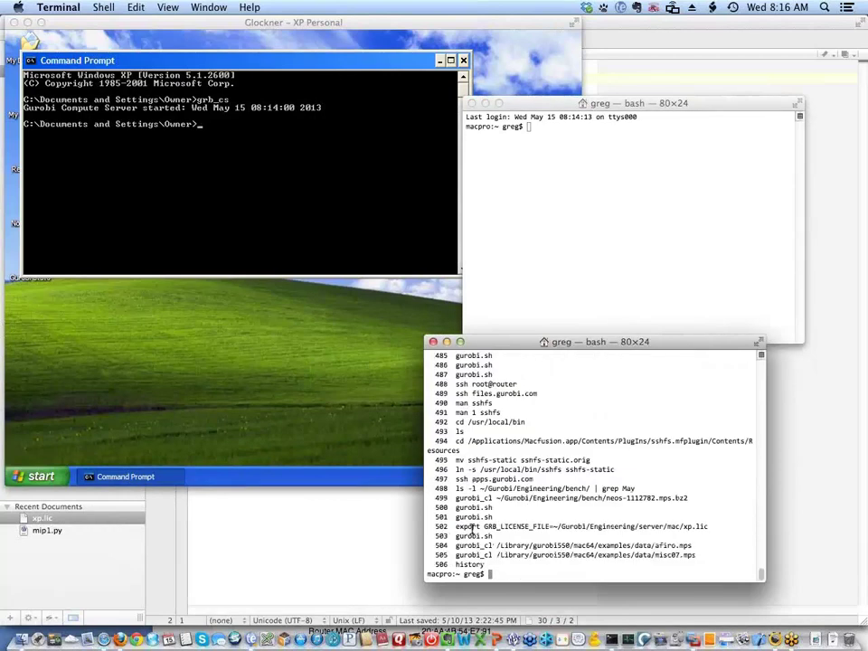
{"action": "left_click_drag", "start_coordinate": [454, 526], "coordinate": [733, 523]}
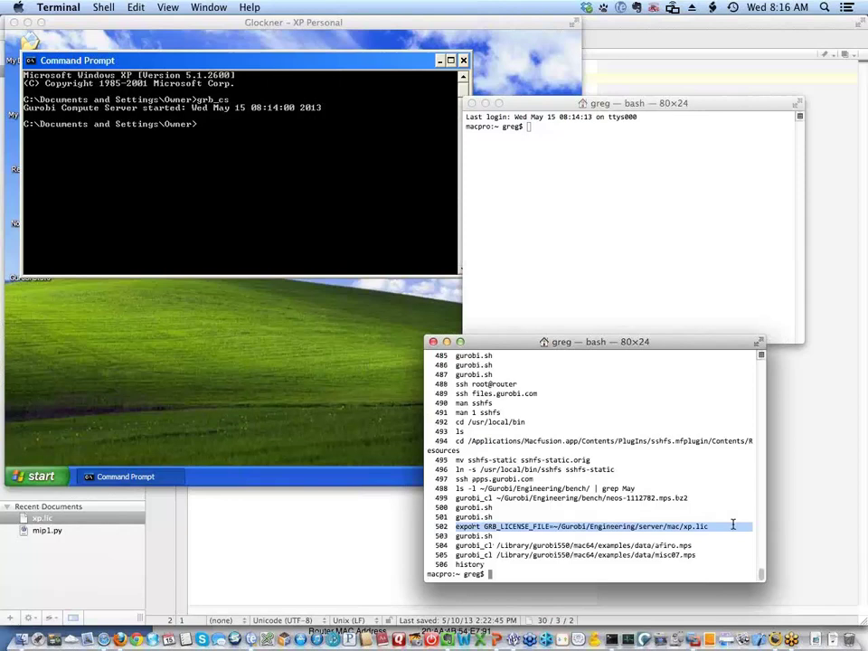
{"action": "middle_click", "coordinate": [715, 198]}
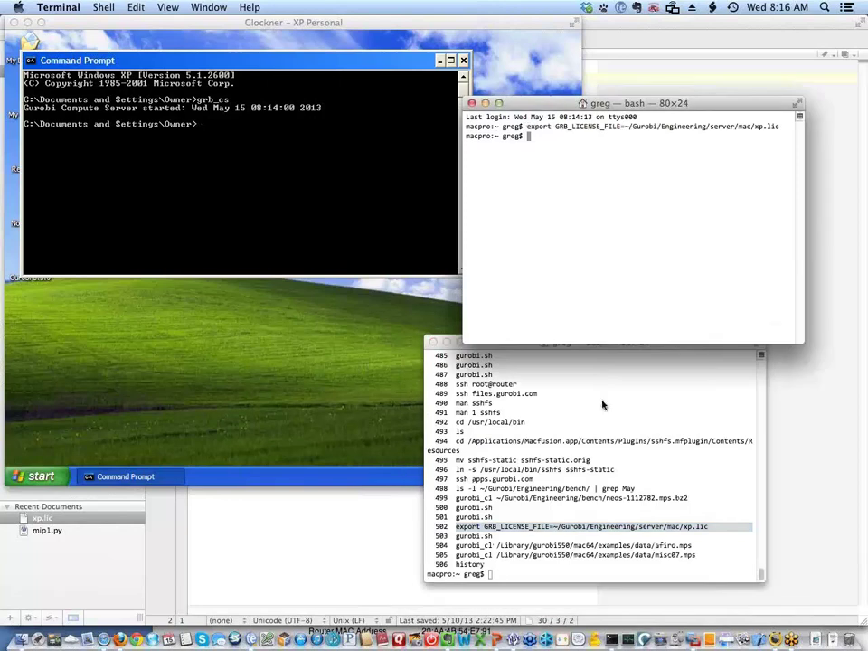
Copy the gurobi_cl misc07.mps command from the history and run it in both Terminal windows at the same time.
{"action": "left_click_drag", "start_coordinate": [533, 555], "coordinate": [456, 555]}
{"action": "left_click", "coordinate": [724, 556], "text": "shift"}
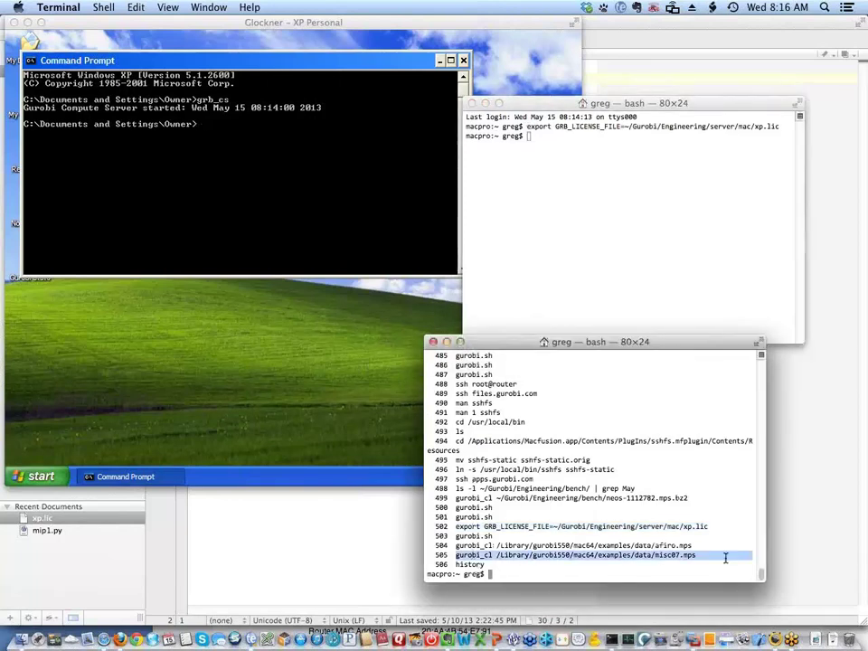
{"action": "key", "text": "super+c"}
{"action": "key", "text": "super+v"}
{"action": "left_click", "coordinate": [632, 195]}
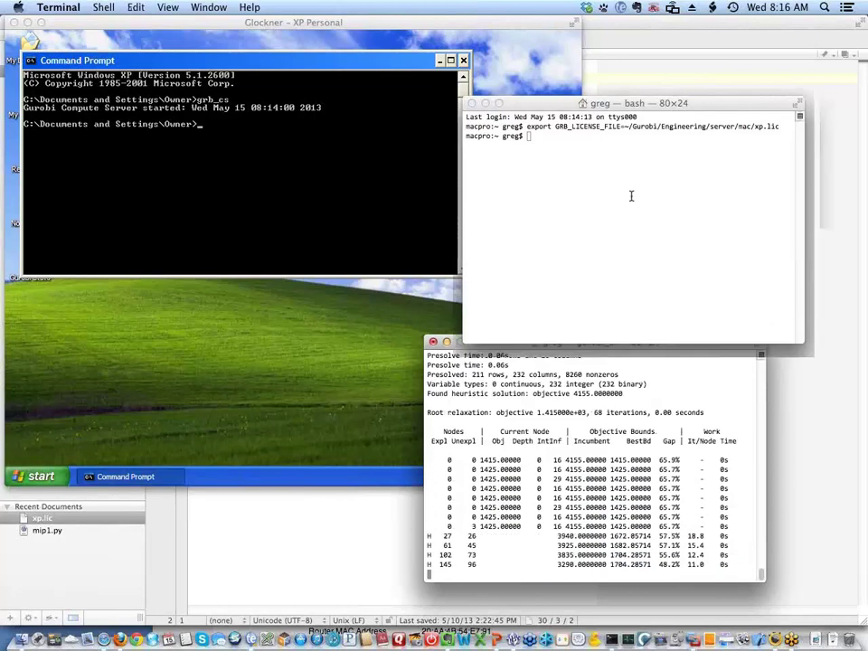
{"action": "key", "text": "super+v"}
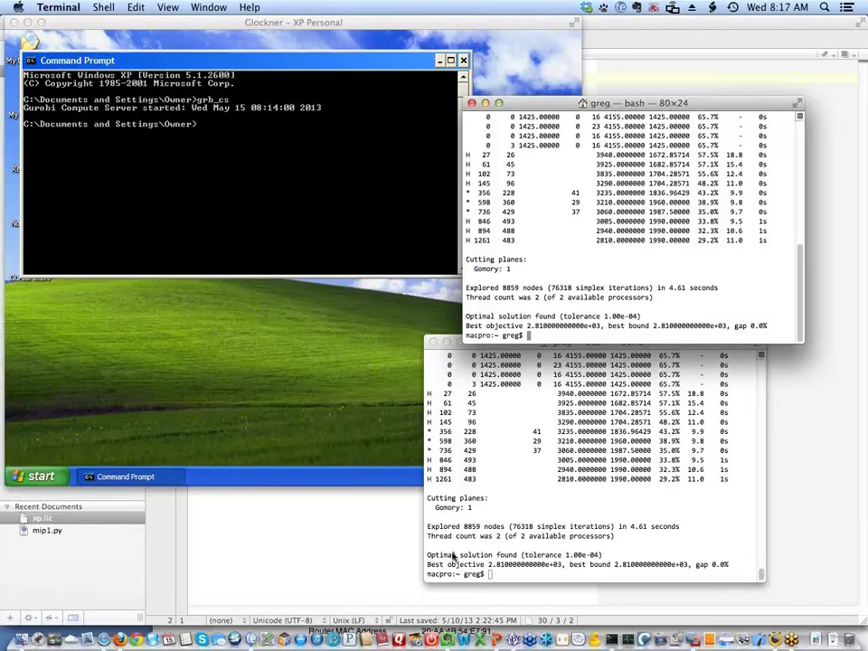
Switch to the EC2 Management Console in Firefox and highlight the running instance's public DNS in its description.
{"action": "left_click", "coordinate": [110, 620]}
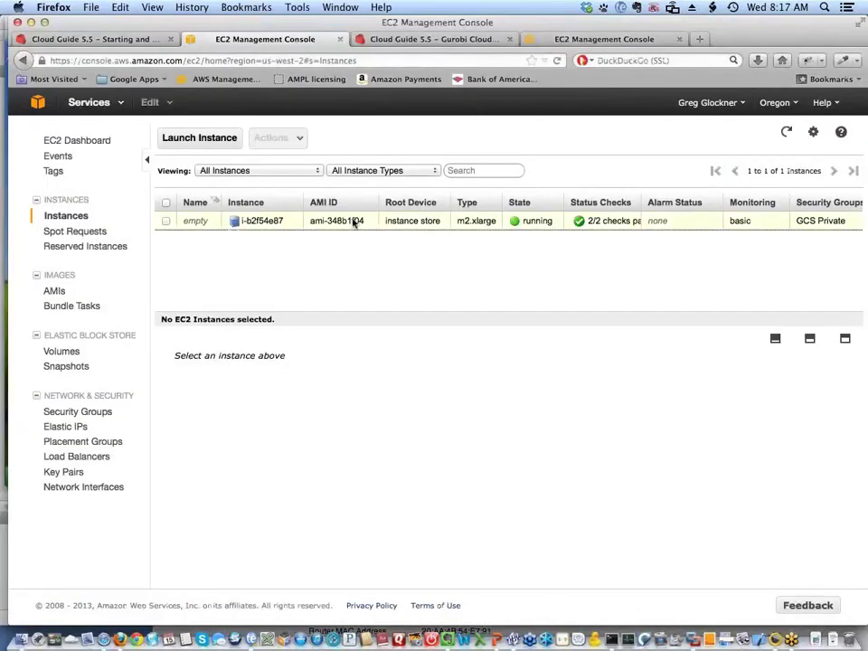
{"action": "left_click", "coordinate": [353, 222]}
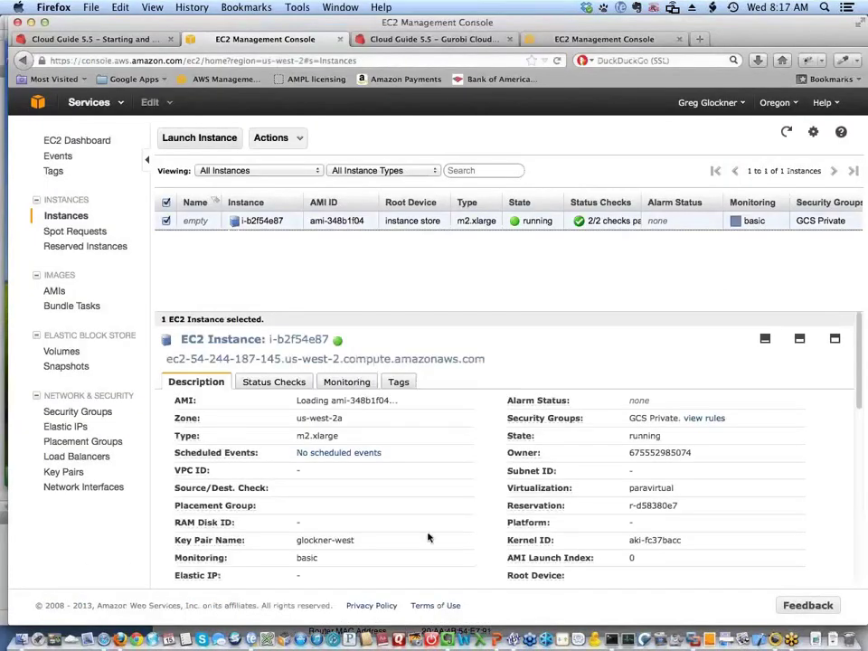
{"action": "scroll", "coordinate": [434, 491], "scroll_direction": "down", "scroll_amount": 10}
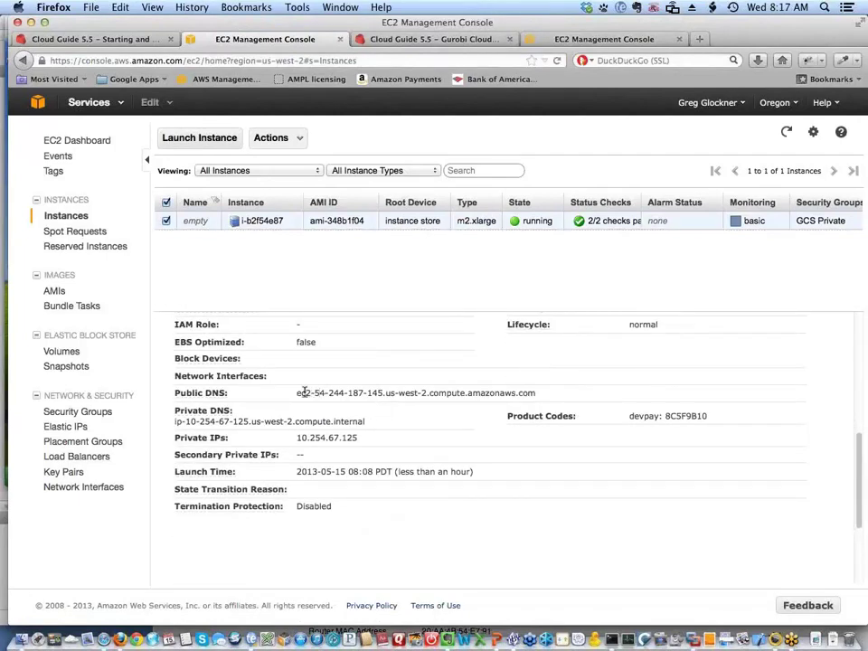
{"action": "left_click_drag", "start_coordinate": [310, 392], "coordinate": [533, 395]}
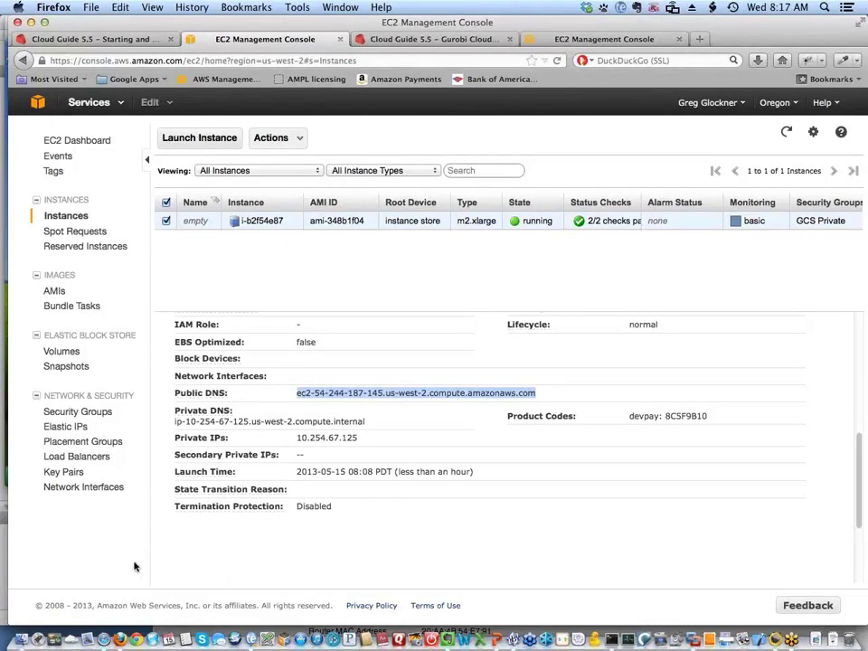
Open cluster.lic from the mac folder in BBEdit and replace its EC2 server name with ec2-54-244-187-145.us-west-2.compute.amazonaws.com.
{"action": "left_click", "coordinate": [21, 638]}
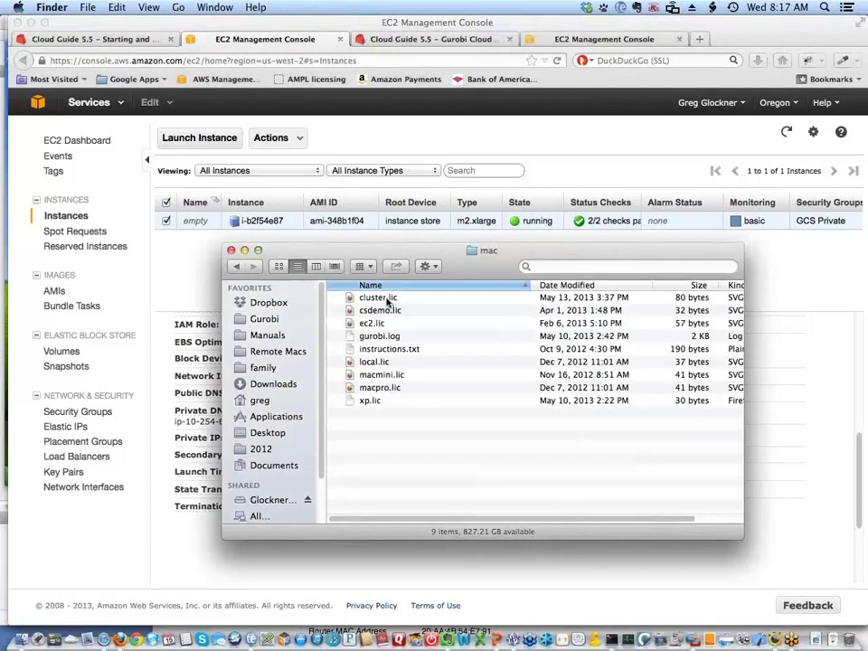
{"action": "left_click_drag", "start_coordinate": [388, 302], "coordinate": [518, 639]}
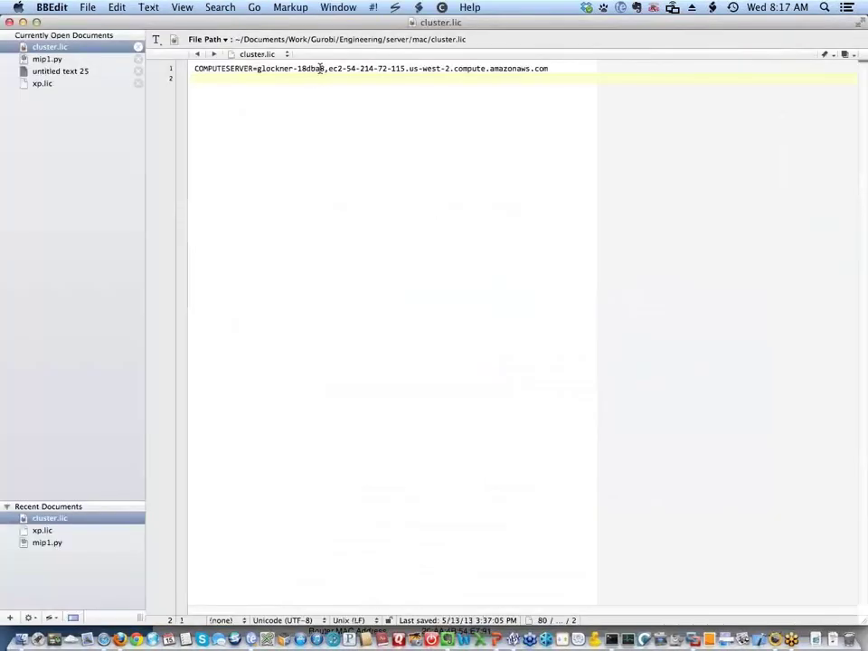
{"action": "left_click", "coordinate": [328, 69]}
{"action": "key", "text": "super+shift+Down"}
{"action": "key", "text": "super+v"}
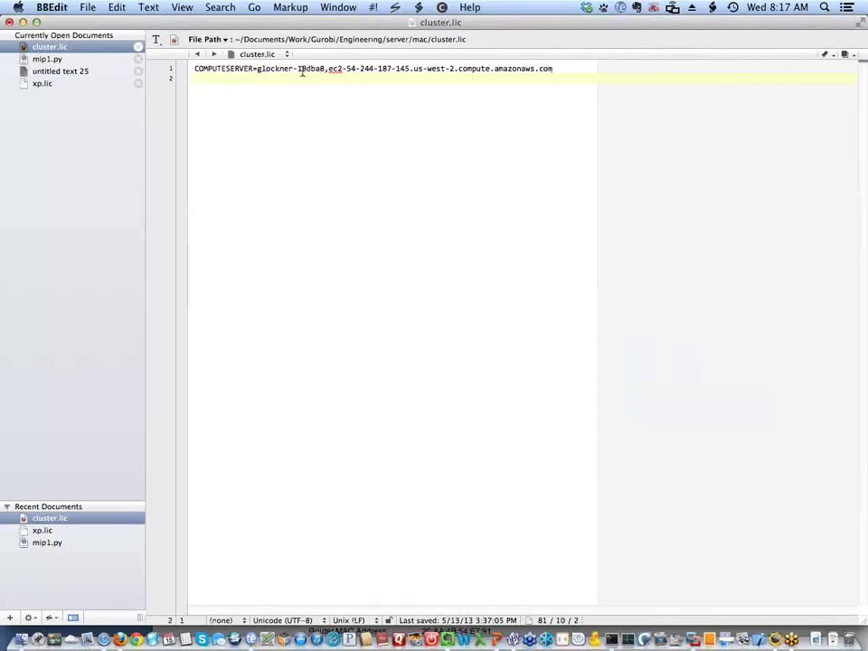
Highlight the XP and EC2 server names in the COMPUTESERVER line of cluster.lic and save the file.
{"action": "double_click", "coordinate": [292, 69]}
{"action": "left_click_drag", "start_coordinate": [293, 69], "coordinate": [556, 72]}
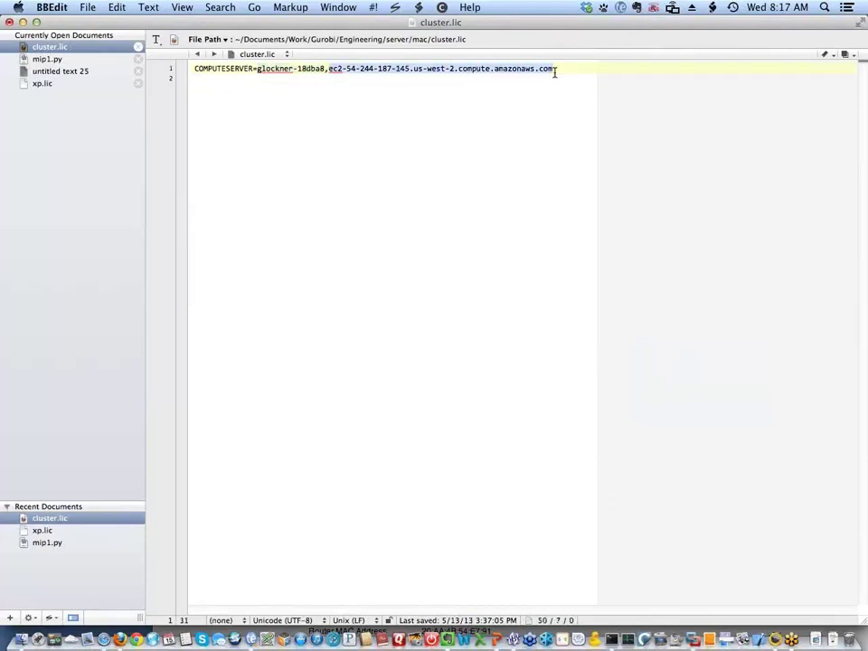
{"action": "left_click", "coordinate": [502, 86]}
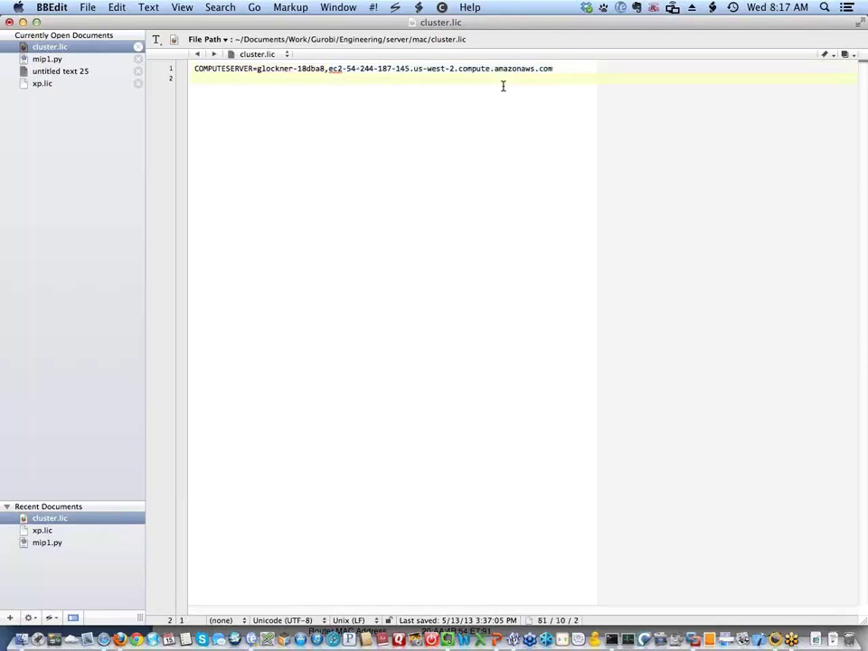
{"action": "key", "text": "super+s"}
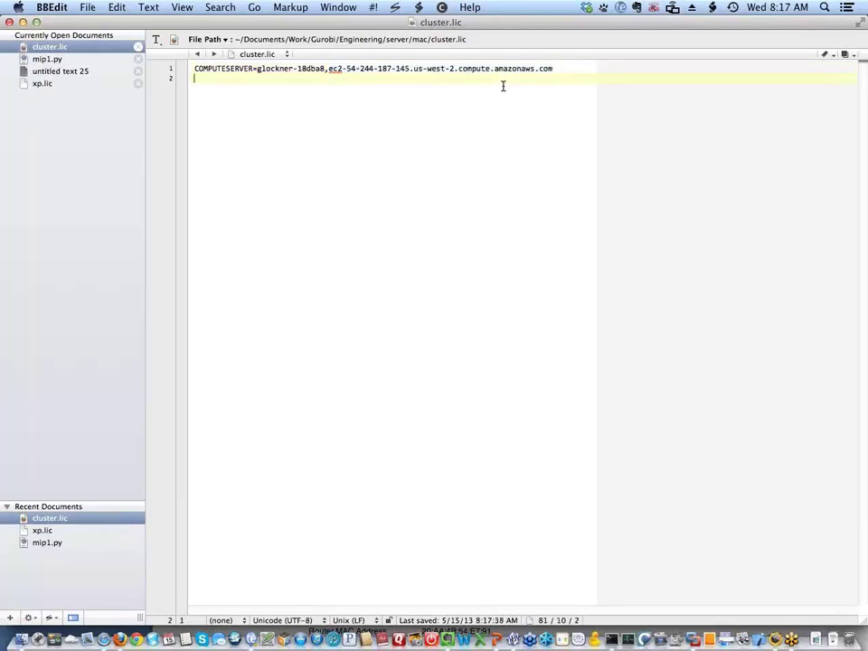
Switch to the upper Terminal window and run export GRB_LICENSE_FILE=~/Gurobi/Engineering/server/mac/cluster.lic, adapted from the earlier xp.lic command.
{"action": "key", "text": "super+Tab"}
{"action": "key", "text": "super+Tab"}
{"action": "key", "text": "super+Tab"}
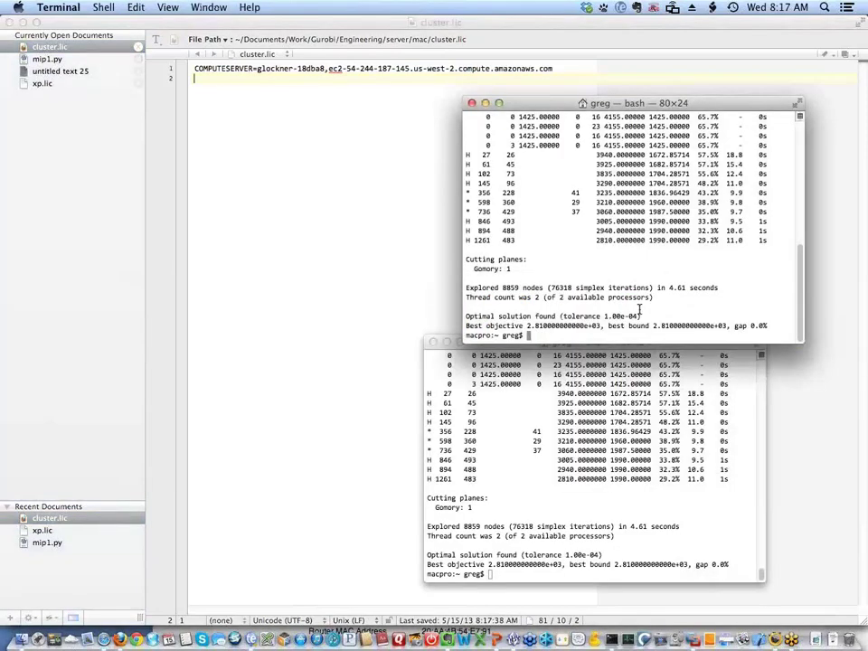
{"action": "key", "text": "Up"}
{"action": "key", "text": "Up"}
{"action": "key", "text": "BackSpace"}
{"action": "key", "text": "BackSpace"}
{"action": "key", "text": "BackSpace"}
{"action": "key", "text": "BackSpace"}
{"action": "key", "text": "BackSpace"}
{"action": "key", "text": "BackSpace"}
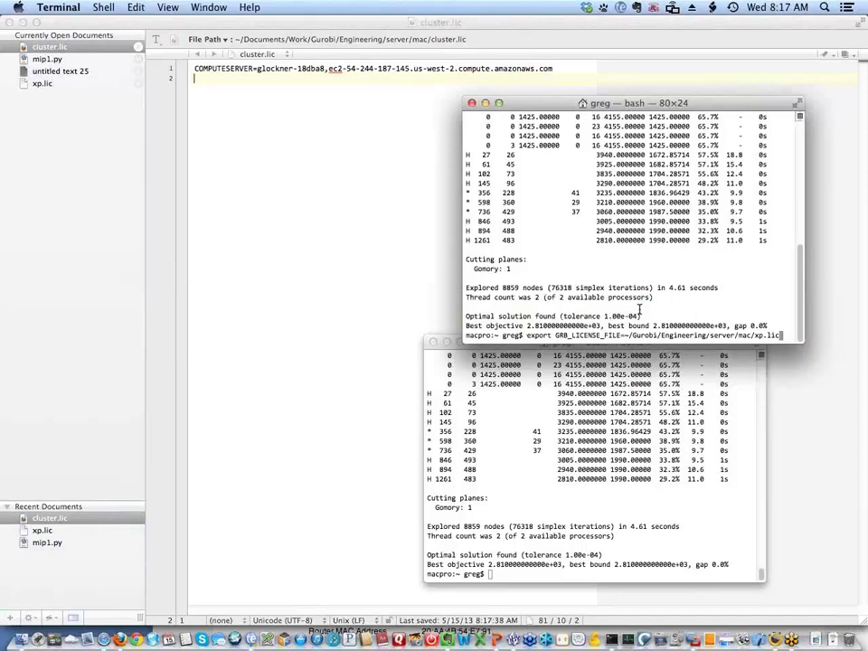
{"action": "type", "text": "clu"}
{"action": "key", "text": "Tab"}
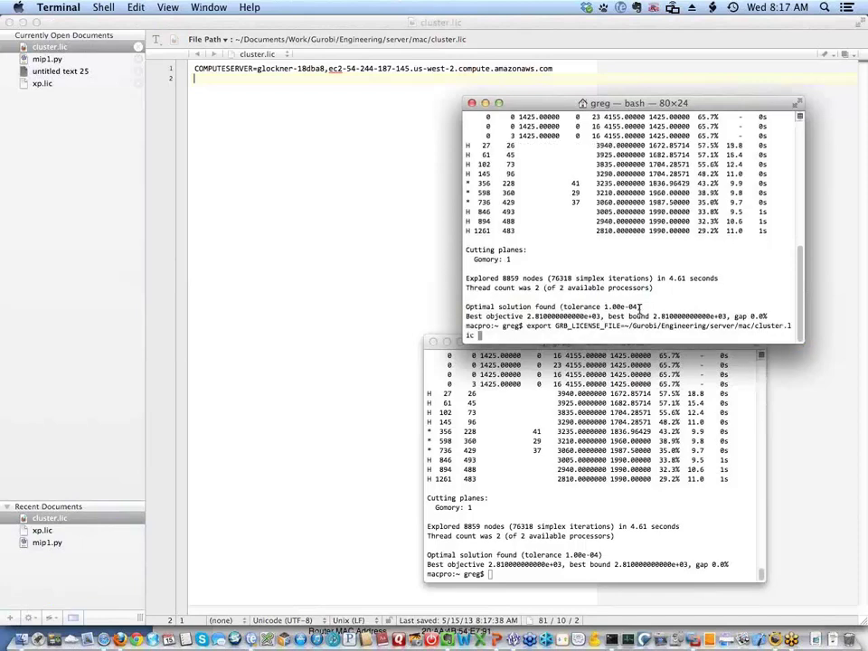
{"action": "key", "text": "Return"}
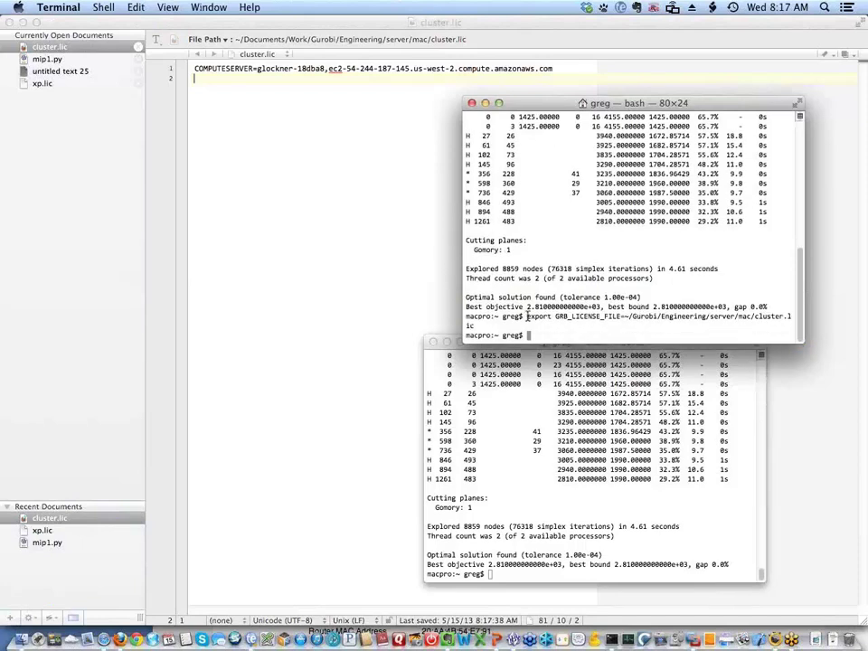
Run the same cluster.lic export in the lower Terminal window and solve misc07.mps there with gurobi_cl.
{"action": "left_click_drag", "start_coordinate": [526, 315], "coordinate": [529, 328]}
{"action": "left_click", "coordinate": [529, 506]}
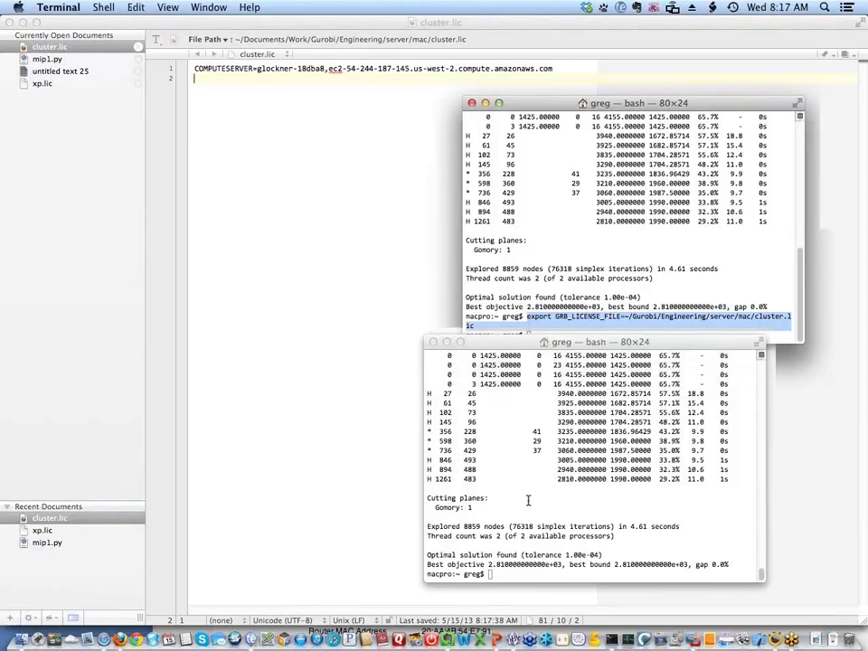
{"action": "key", "text": "super+v"}
{"action": "key", "text": "Return"}
{"action": "key", "text": "Up"}
{"action": "key", "text": "Up"}
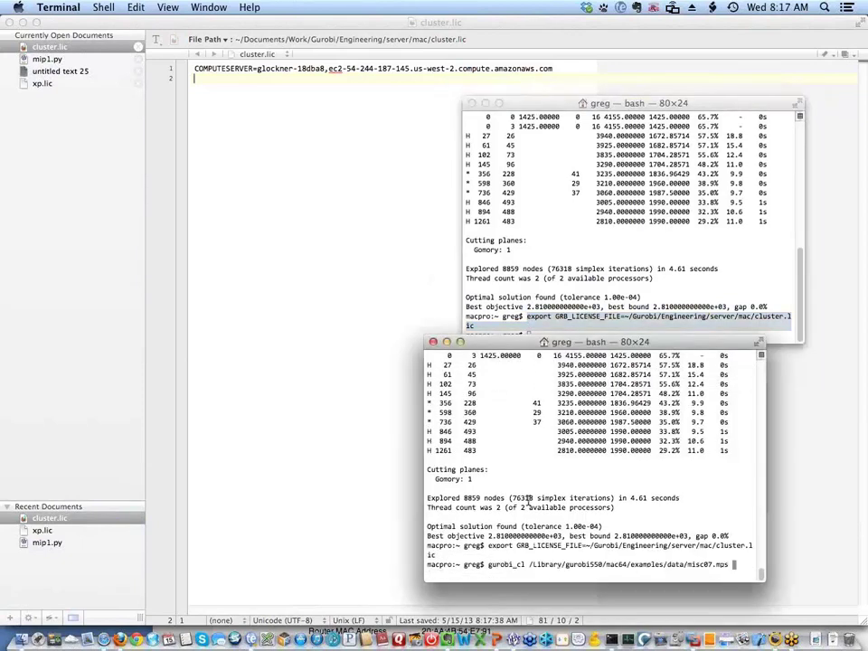
{"action": "key", "text": "Return"}
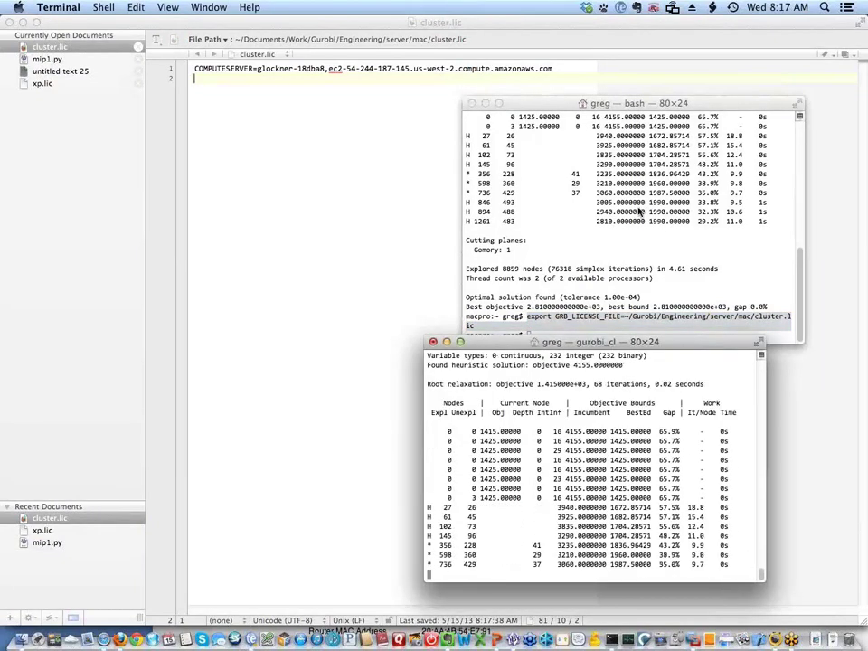
Repeat the cluster.lic export in the upper Terminal window and run gurobi_cl on misc07.mps there.
{"action": "left_click", "coordinate": [638, 205]}
{"action": "key", "text": "Up"}
{"action": "key", "text": "Return"}
{"action": "key", "text": "Up"}
{"action": "key", "text": "Up"}
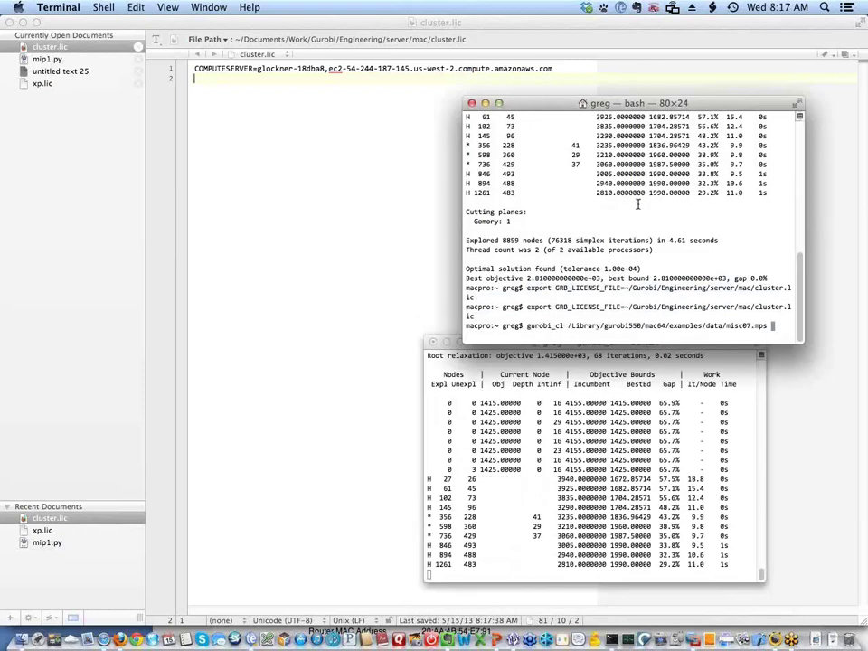
{"action": "key", "text": "Return"}
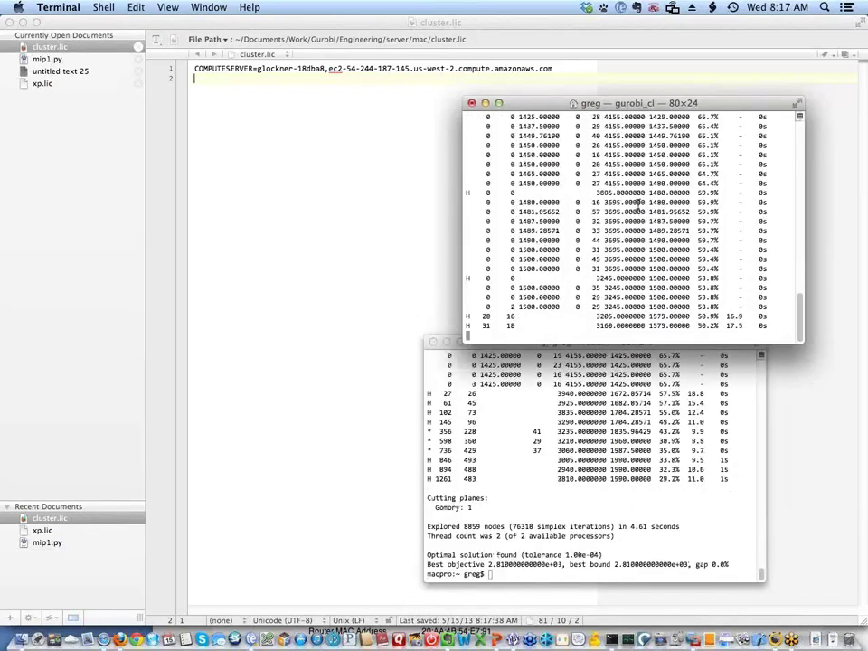
Rerun the gurobi_cl misc07.mps command in the lower Terminal window while the upper one is solving.
{"action": "left_click", "coordinate": [587, 482]}
{"action": "key", "text": "Up"}
{"action": "key", "text": "Return"}
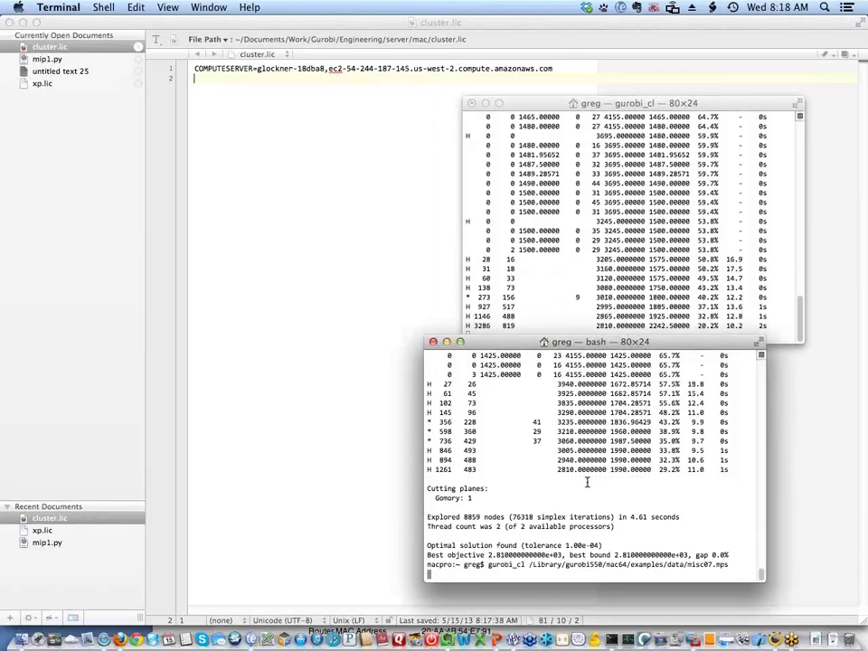
Find and highlight the server capacity line of the latest solve in the lower Terminal window.
{"action": "left_click", "coordinate": [595, 239]}
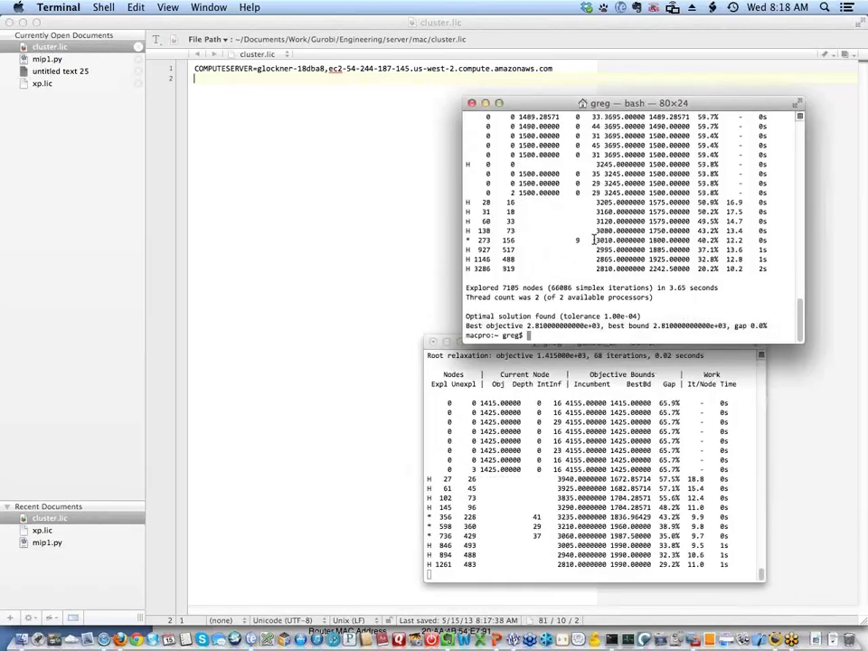
{"action": "left_click", "coordinate": [595, 404]}
{"action": "scroll", "coordinate": [594, 407], "scroll_direction": "up", "scroll_amount": 10}
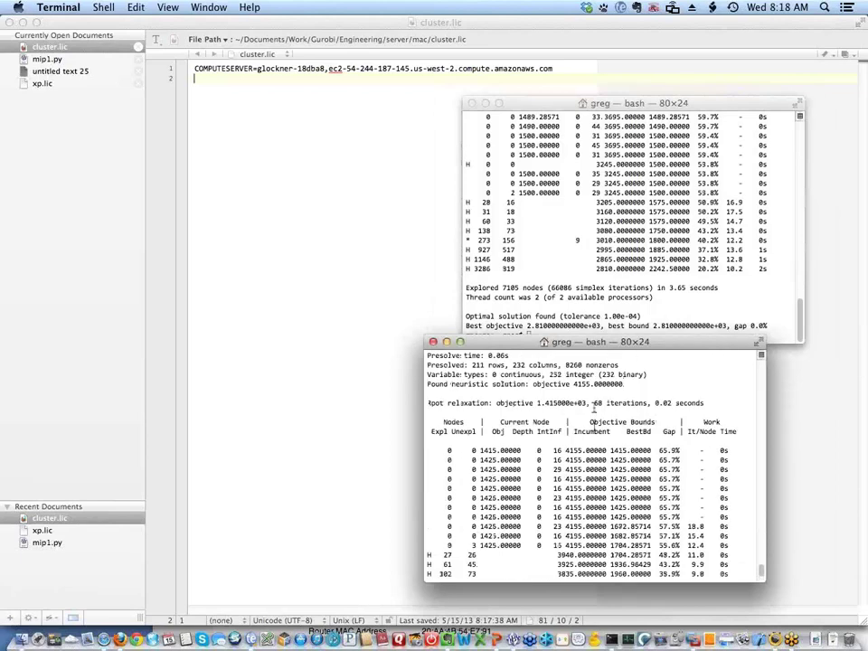
{"action": "scroll", "coordinate": [594, 409], "scroll_direction": "up", "scroll_amount": 2}
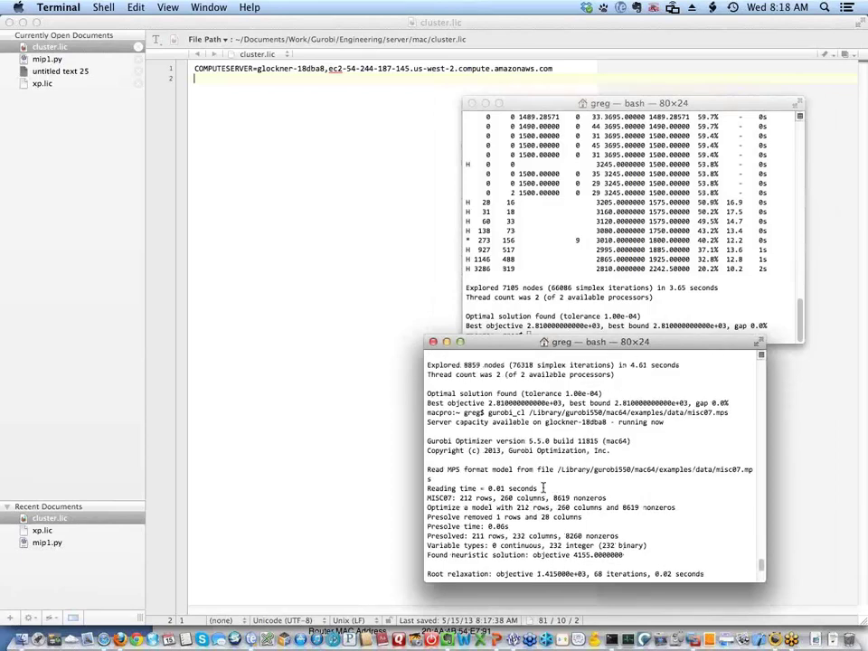
{"action": "scroll", "coordinate": [548, 474], "scroll_direction": "up", "scroll_amount": 1}
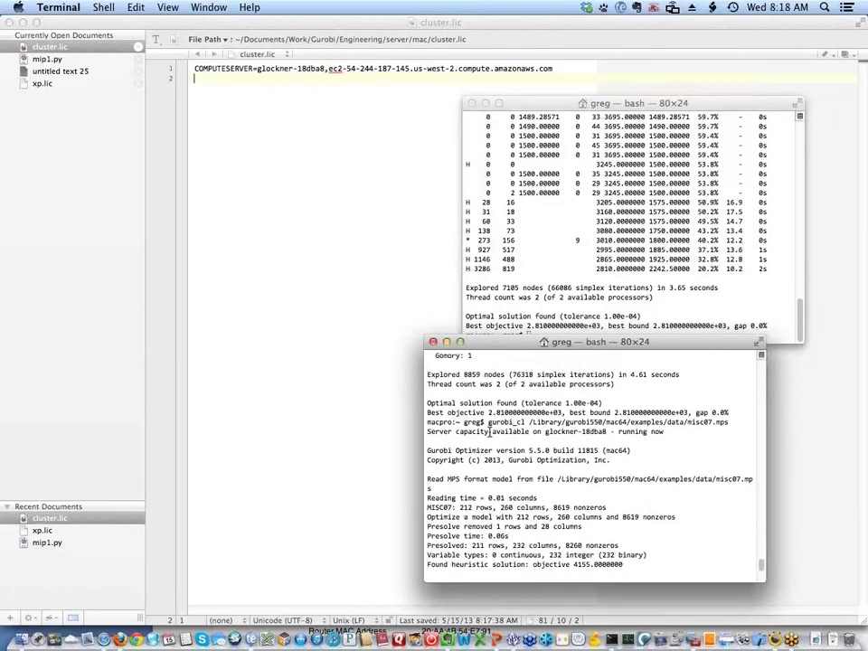
{"action": "triple_click", "coordinate": [490, 431]}
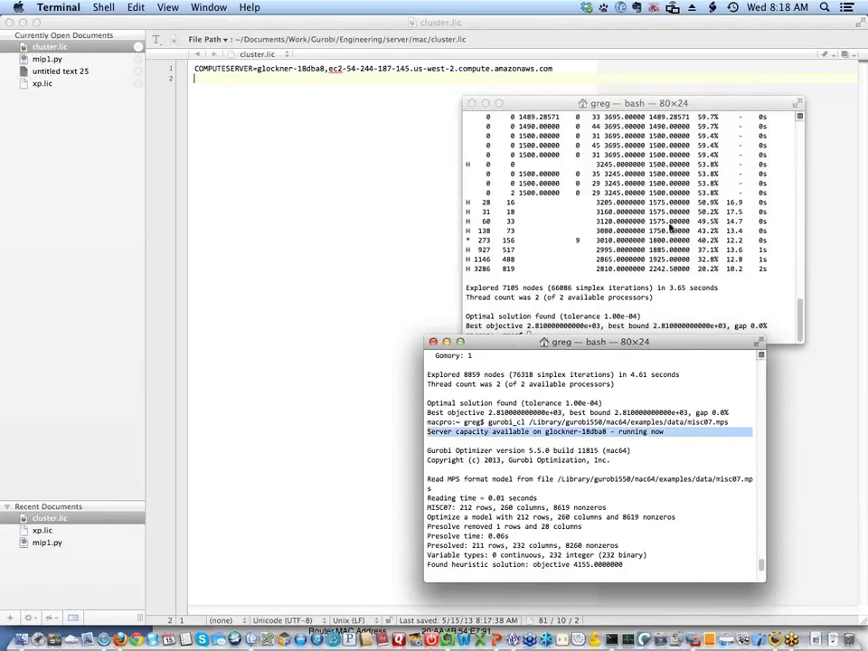
Find and highlight the server capacity line of the latest solve in the upper Terminal window.
{"action": "left_click", "coordinate": [669, 226]}
{"action": "scroll", "coordinate": [669, 226], "scroll_direction": "up", "scroll_amount": 10}
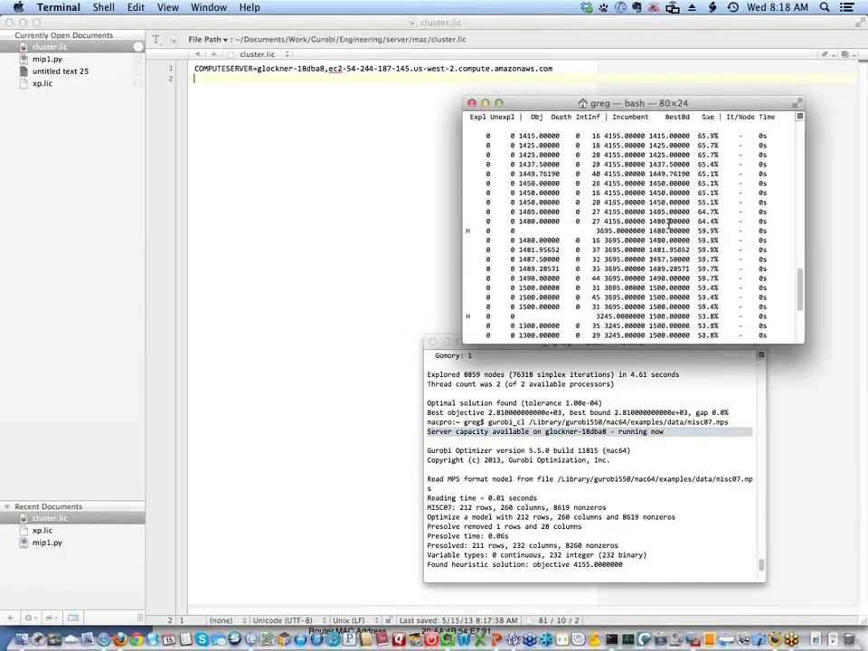
{"action": "scroll", "coordinate": [538, 151], "scroll_direction": "up", "scroll_amount": 1}
{"action": "triple_click", "coordinate": [536, 183]}
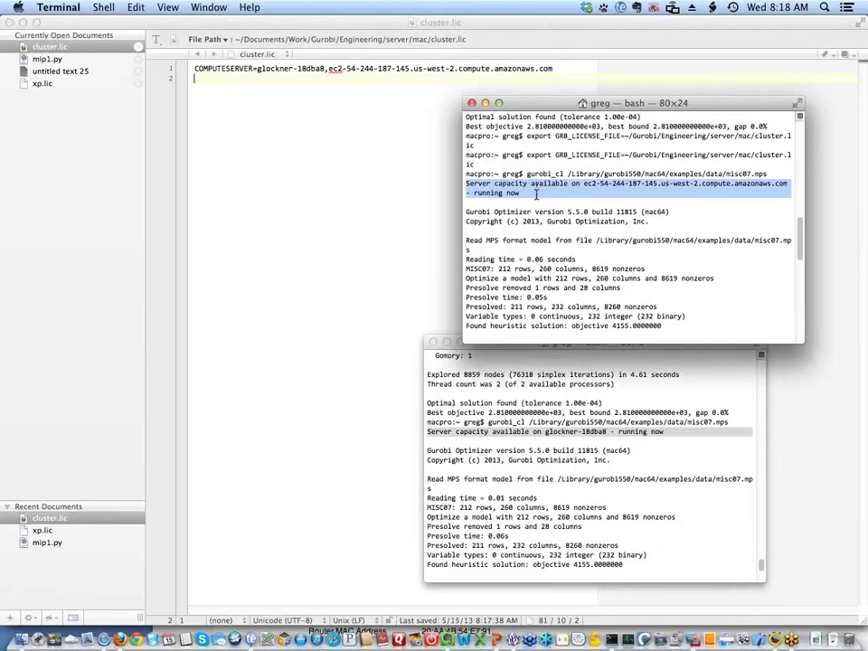
Open a third Terminal window with GRB_LICENSE_FILE exported as cluster.lic and enter the gurobi_cl misc07.mps command copied from the upper window.
{"action": "key", "text": "super+n"}
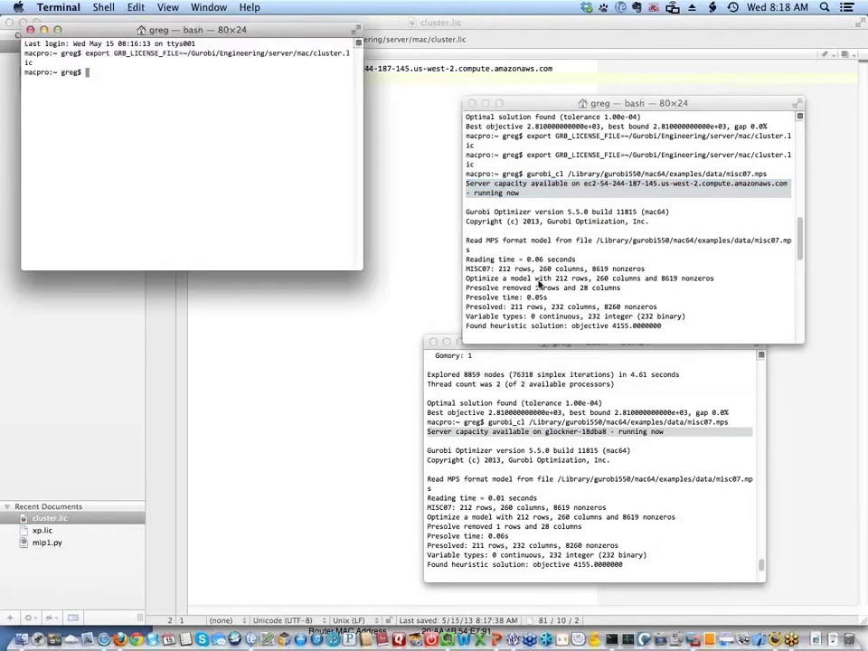
{"action": "left_click", "coordinate": [556, 335]}
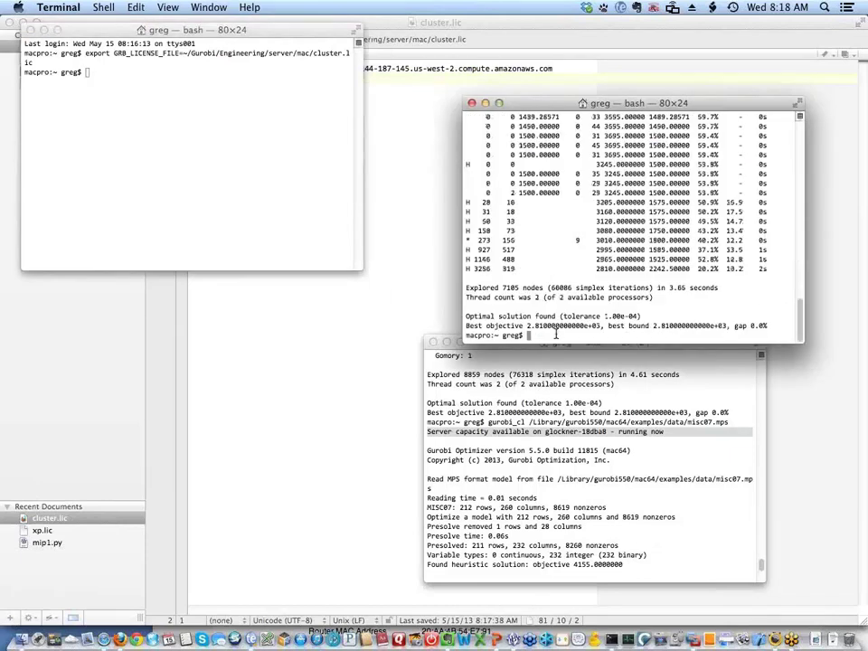
{"action": "key", "text": "Up"}
{"action": "left_click_drag", "start_coordinate": [527, 335], "coordinate": [770, 335]}
{"action": "key", "text": "super+c"}
{"action": "left_click", "coordinate": [71, 126]}
{"action": "key", "text": "super+v"}
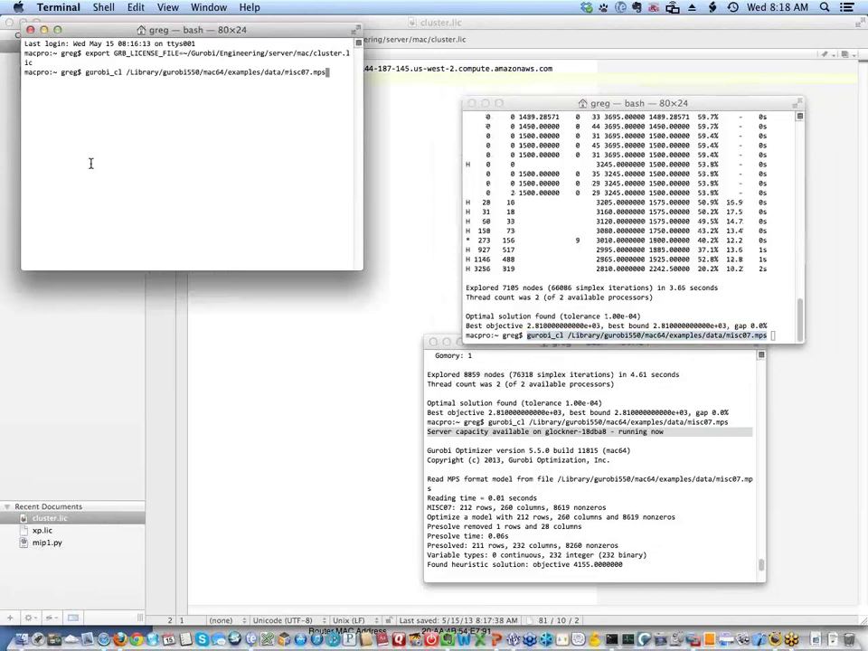
Enter the same gurobi_cl misc07.mps command in the lower window and start the solve in all three Terminal windows.
{"action": "left_click", "coordinate": [639, 532]}
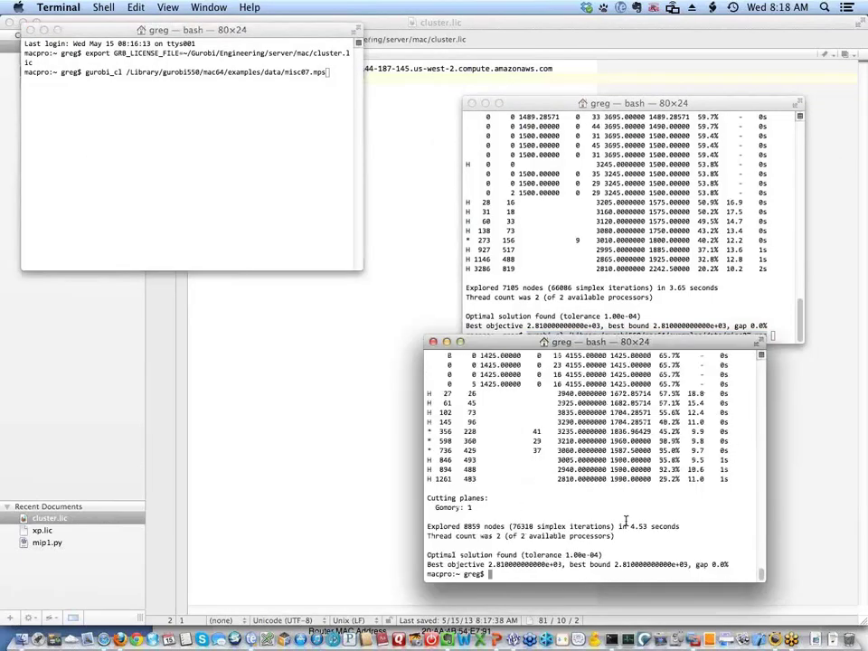
{"action": "key", "text": "super+v"}
{"action": "left_click", "coordinate": [602, 258]}
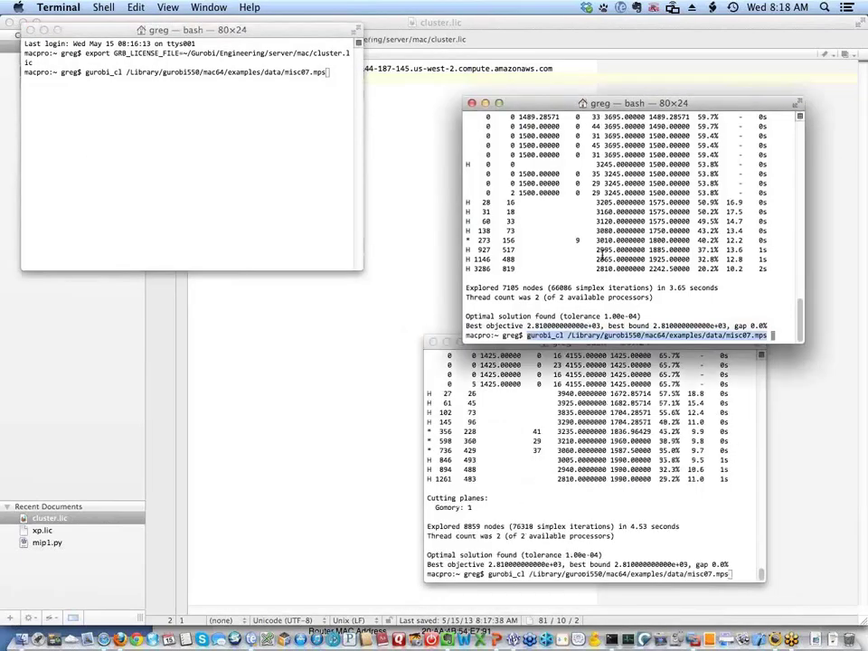
{"action": "key", "text": "Return"}
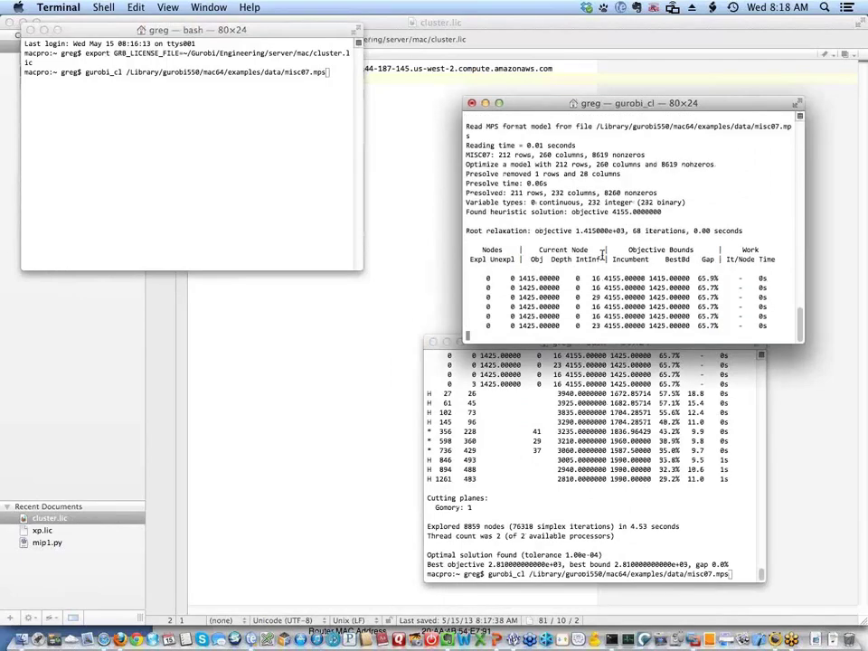
{"action": "left_click", "coordinate": [624, 518]}
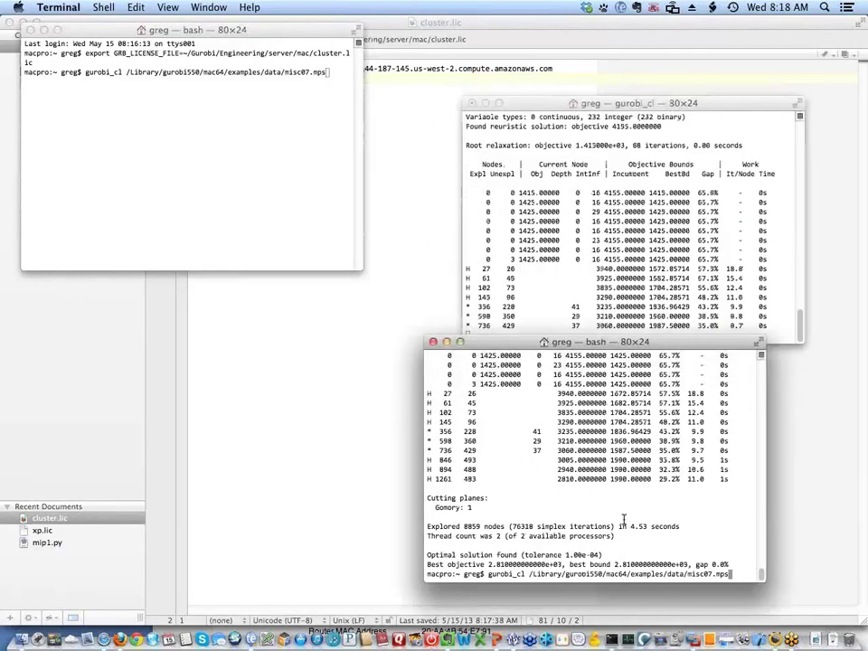
{"action": "key", "text": "Return"}
{"action": "left_click", "coordinate": [152, 93]}
{"action": "key", "text": "Return"}
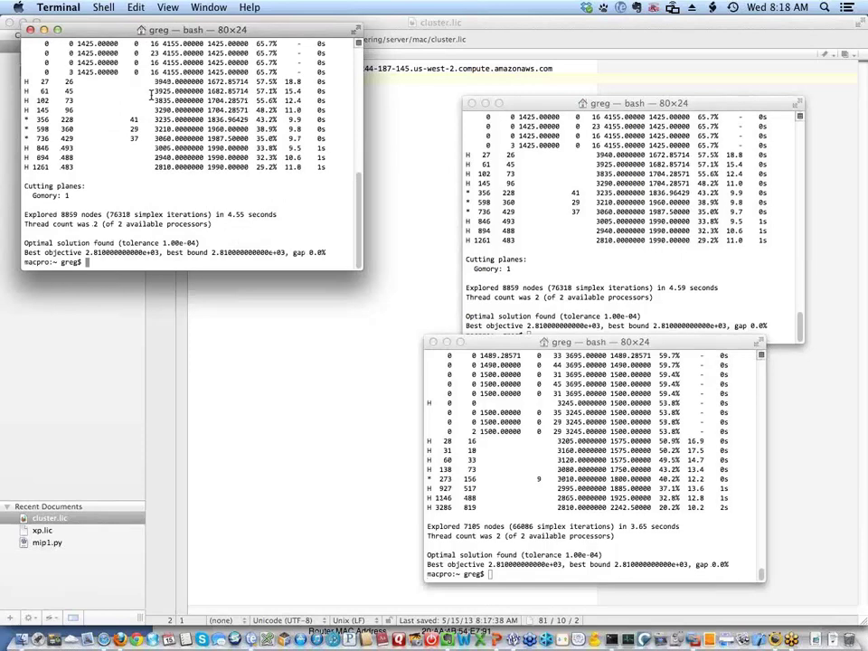
Start the Gurobi interactive shell with gurobi.sh in the lower Terminal window.
{"action": "left_click", "coordinate": [532, 414]}
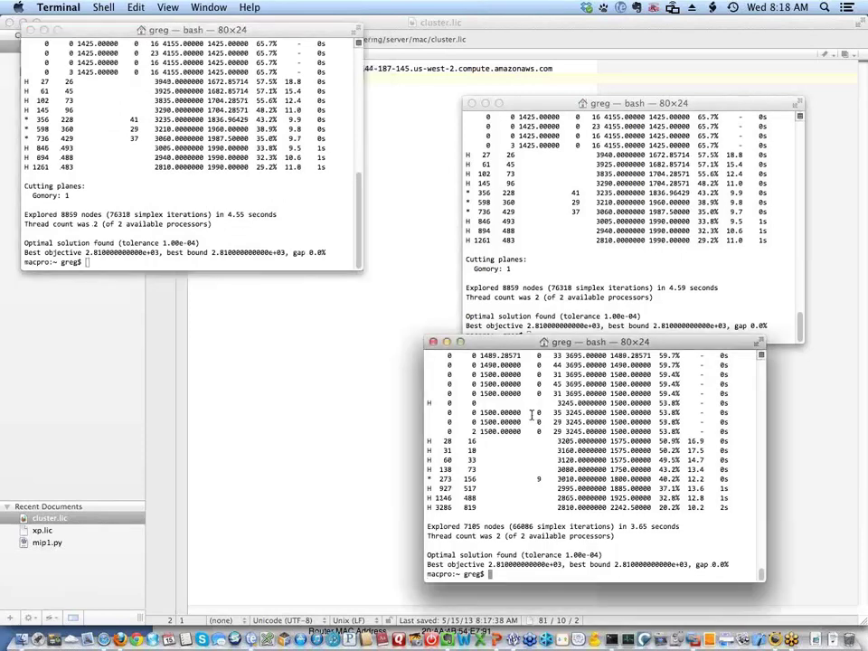
{"action": "type", "text": "gurobi.sh"}
{"action": "key", "text": "Return"}
Copy the model-building lines 1–18 from BBEdit's untitled text 25 and run them in the Gurobi shell in the lower Terminal window.
{"action": "left_click", "coordinate": [320, 413]}
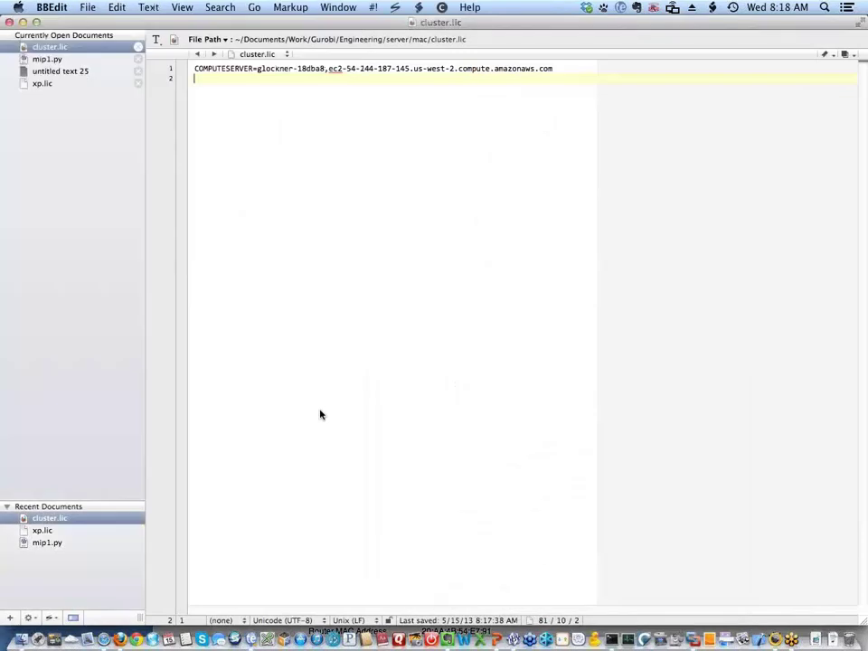
{"action": "left_click", "coordinate": [67, 60]}
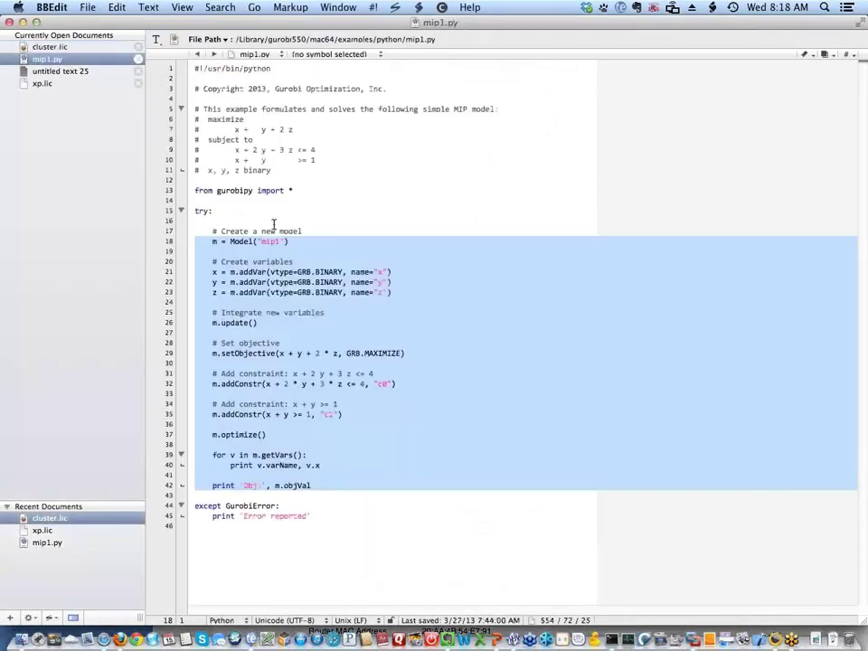
{"action": "left_click", "coordinate": [49, 71]}
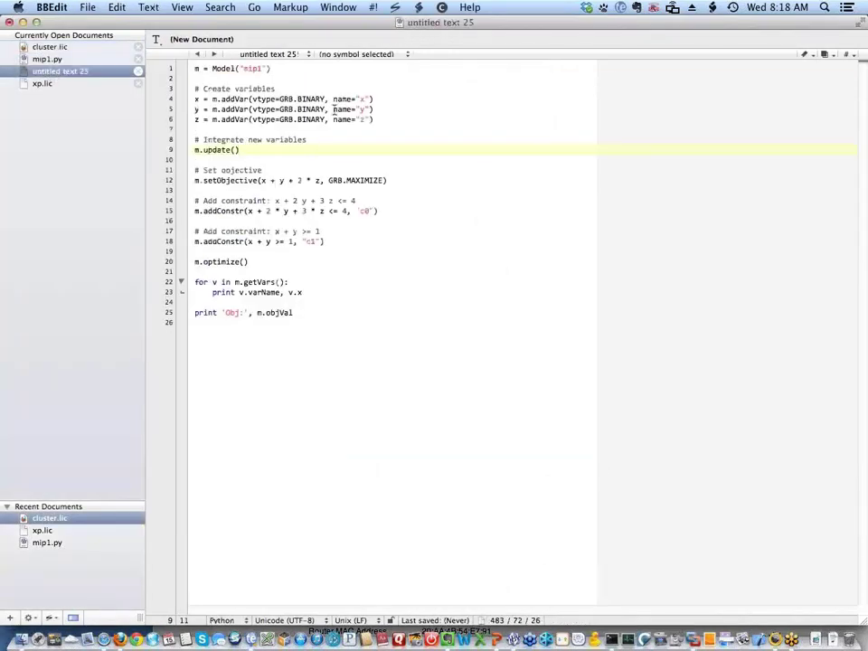
{"action": "left_click", "coordinate": [307, 68]}
{"action": "left_click_drag", "start_coordinate": [308, 67], "coordinate": [327, 237]}
{"action": "key", "text": "super+c"}
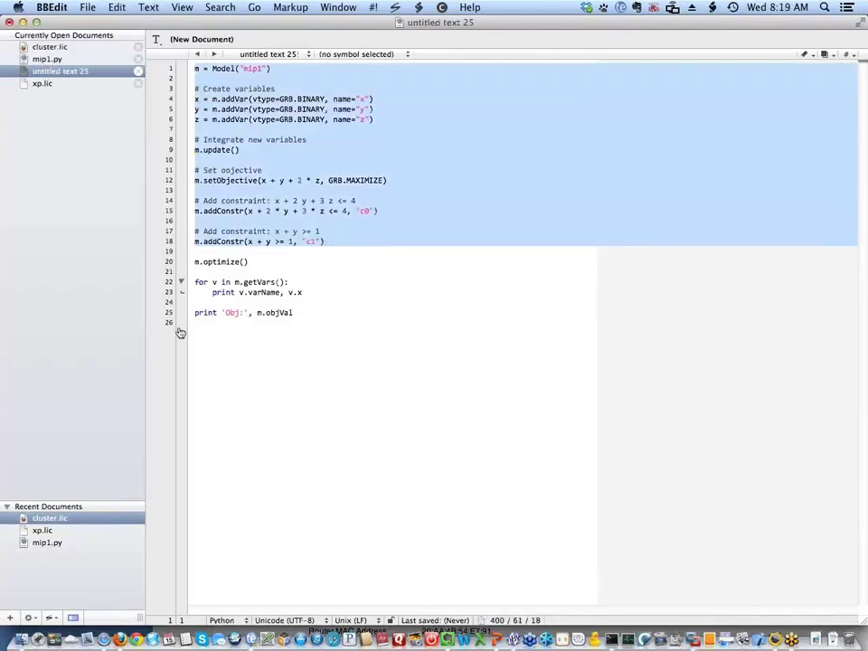
{"action": "key", "text": "super+Tab"}
{"action": "key", "text": "super+v"}
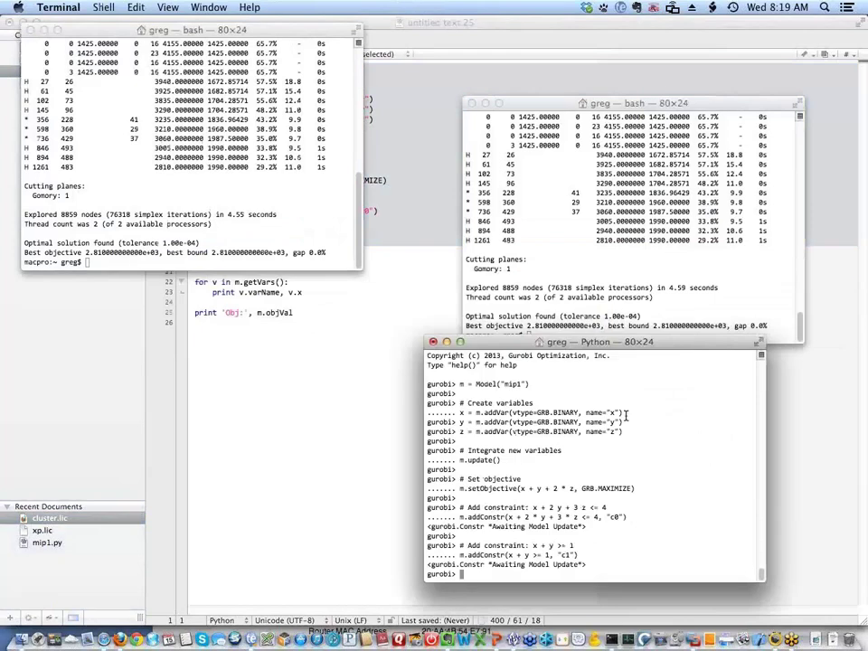
Copy the m.optimize() line into the Gurobi shell to solve the model, and highlight the server name in the shell's startup capacity line.
{"action": "key", "text": "super+Tab"}
{"action": "left_click", "coordinate": [242, 258]}
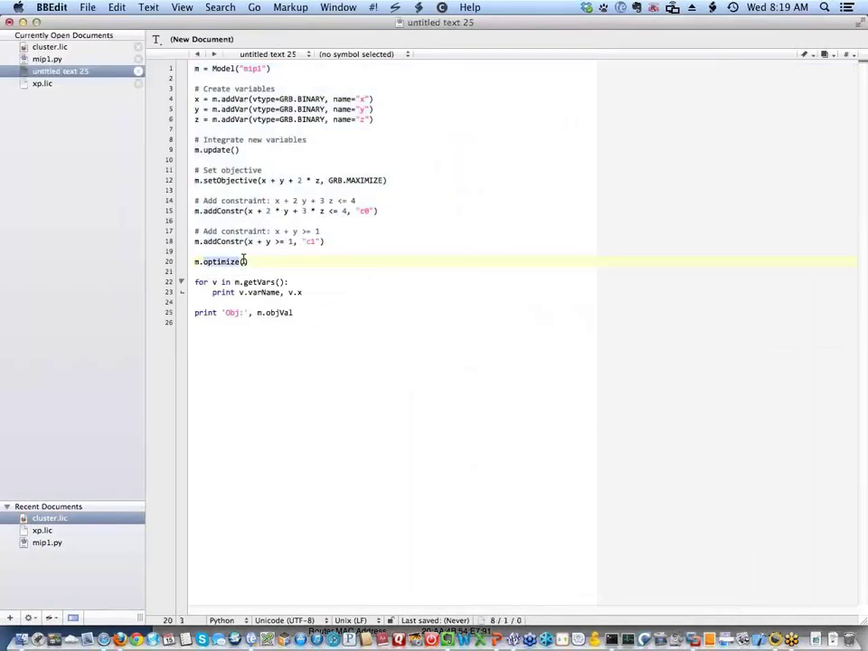
{"action": "type", "text": "()"}
{"action": "key", "text": "super+Tab"}
{"action": "left_click", "coordinate": [710, 476]}
{"action": "key", "text": "super+v"}
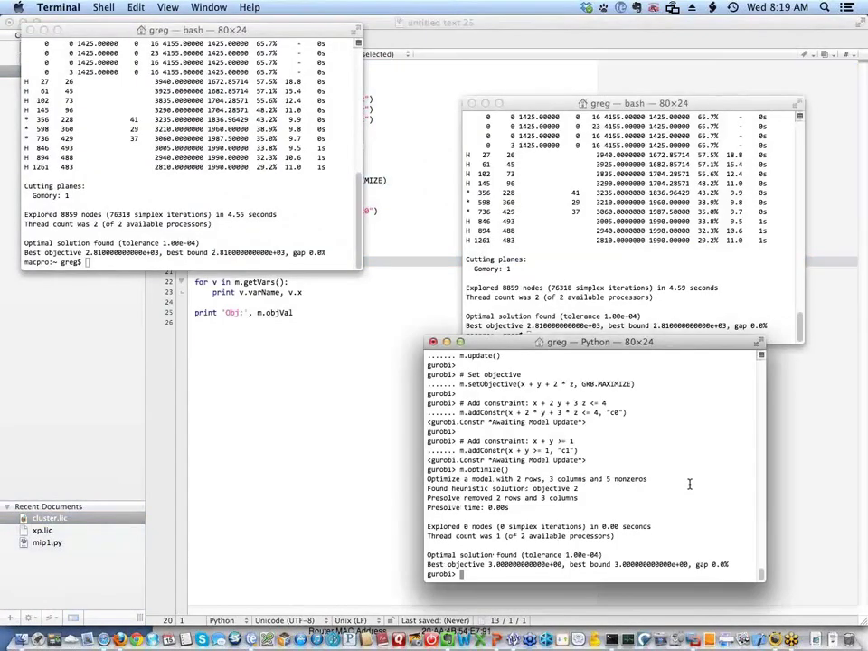
{"action": "scroll", "coordinate": [605, 481], "scroll_direction": "up", "scroll_amount": 10}
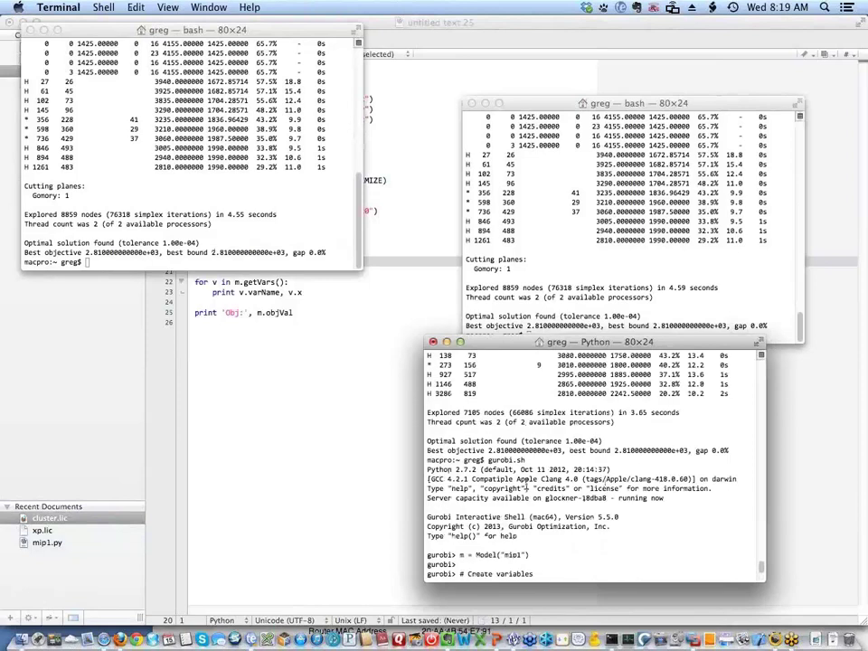
{"action": "double_click", "coordinate": [572, 497]}
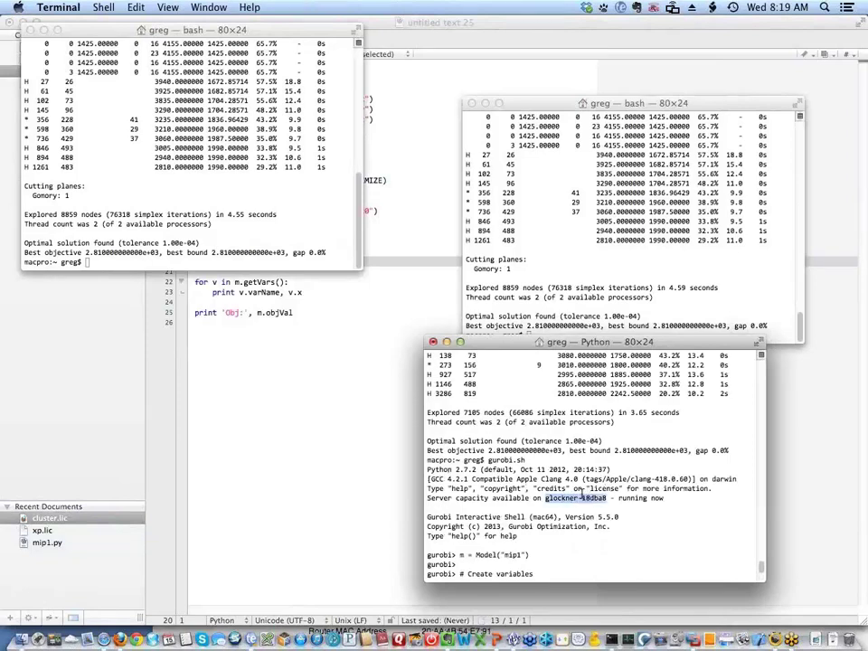
Copy the for loop over m.getVars() from the script and run it in the Gurobi shell to print the variable values.
{"action": "left_click", "coordinate": [347, 431]}
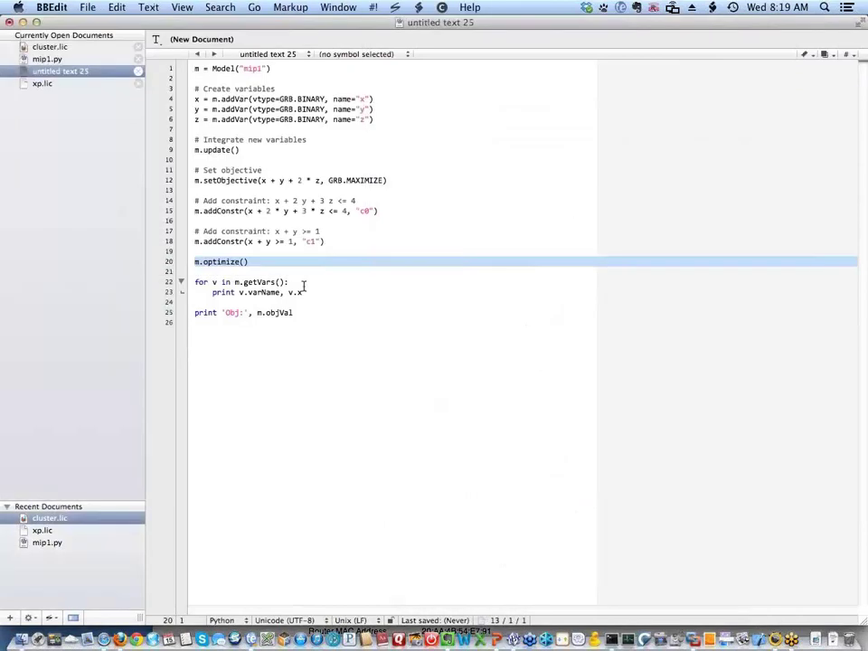
{"action": "double_click", "coordinate": [263, 282]}
{"action": "left_click_drag", "start_coordinate": [271, 283], "coordinate": [246, 291]}
{"action": "key", "text": "super+c"}
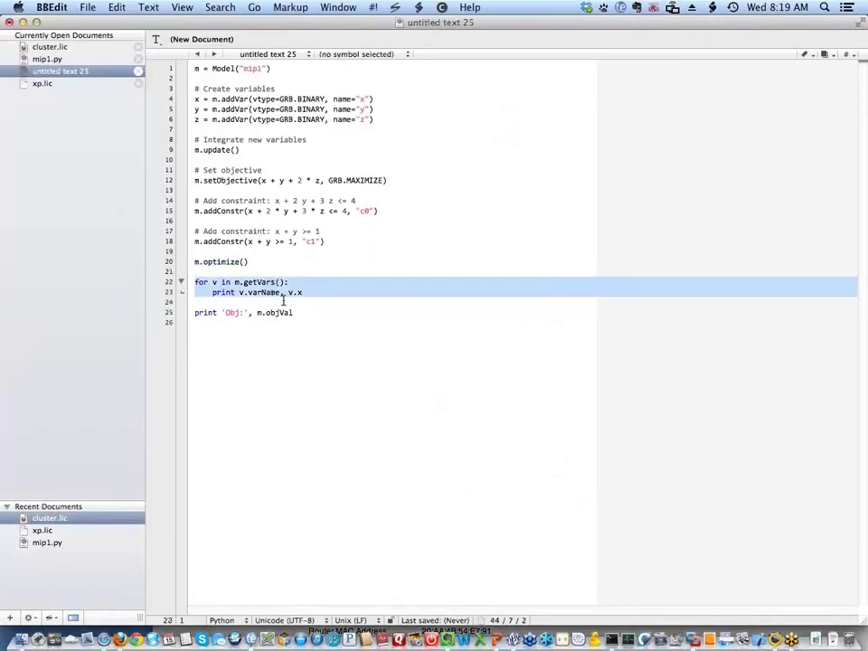
{"action": "key", "text": "super+Tab"}
{"action": "key", "text": "super+v"}
{"action": "key", "text": "Return"}
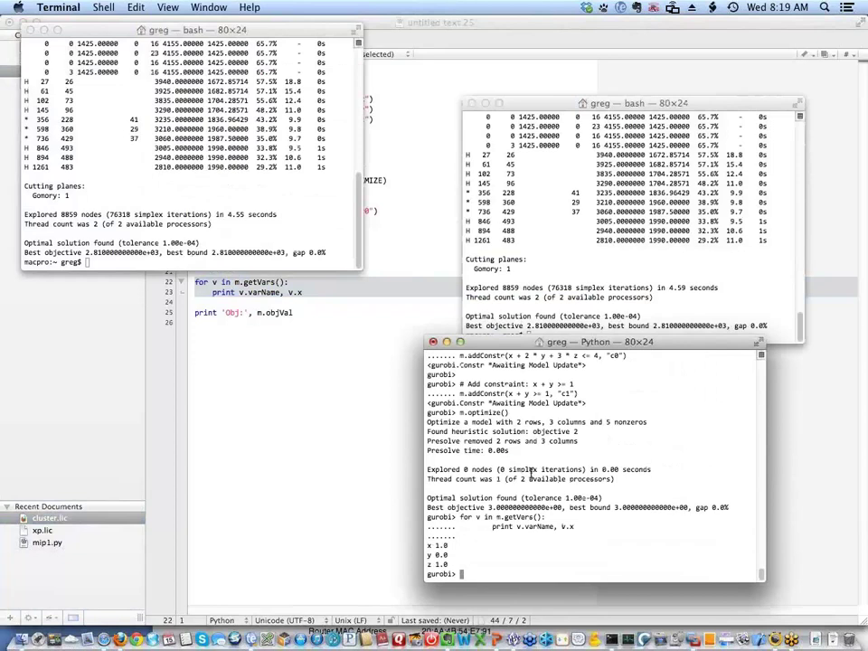
Copy the print 'Obj:', m.objVal line from the script and run it in the Gurobi shell.
{"action": "left_click", "coordinate": [240, 315]}
{"action": "double_click", "coordinate": [241, 314]}
{"action": "triple_click", "coordinate": [242, 314]}
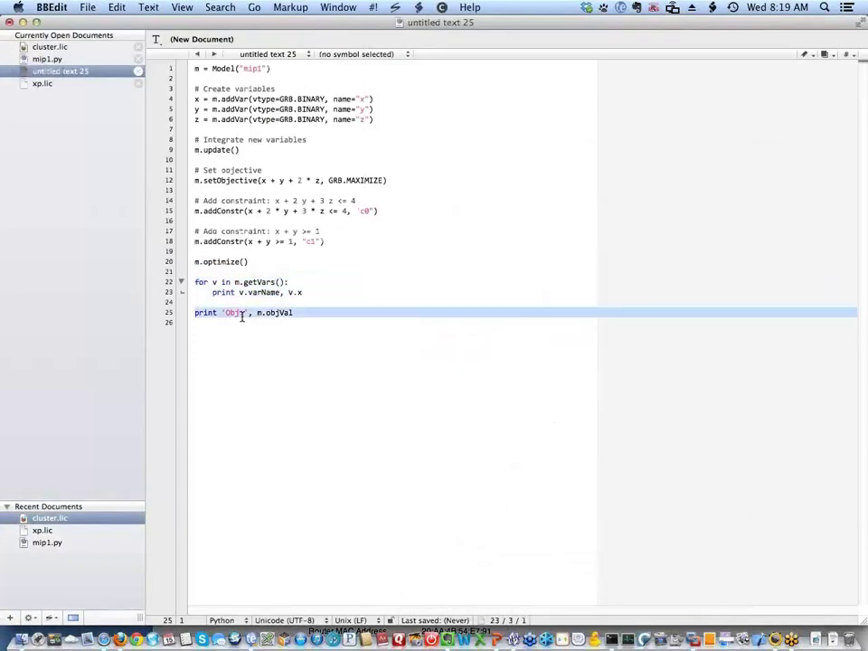
{"action": "key", "text": "super+c"}
{"action": "key", "text": "super+Tab"}
{"action": "key", "text": "super+v"}
{"action": "key", "text": "Return"}
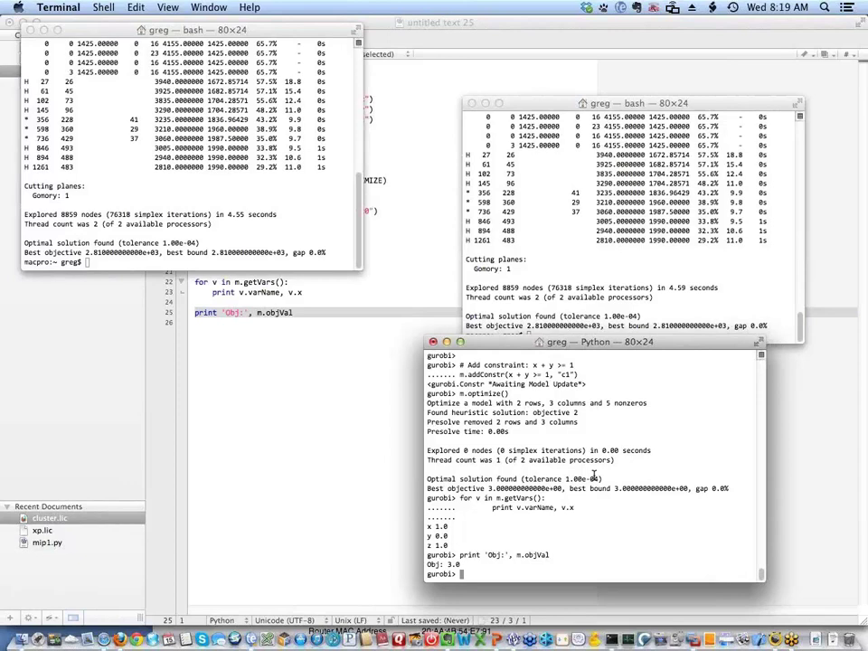
Review the lower shell's startup output and start a second Gurobi interactive shell with gurobi.sh in the Terminal window above it.
{"action": "scroll", "coordinate": [660, 402], "scroll_direction": "up", "scroll_amount": 10}
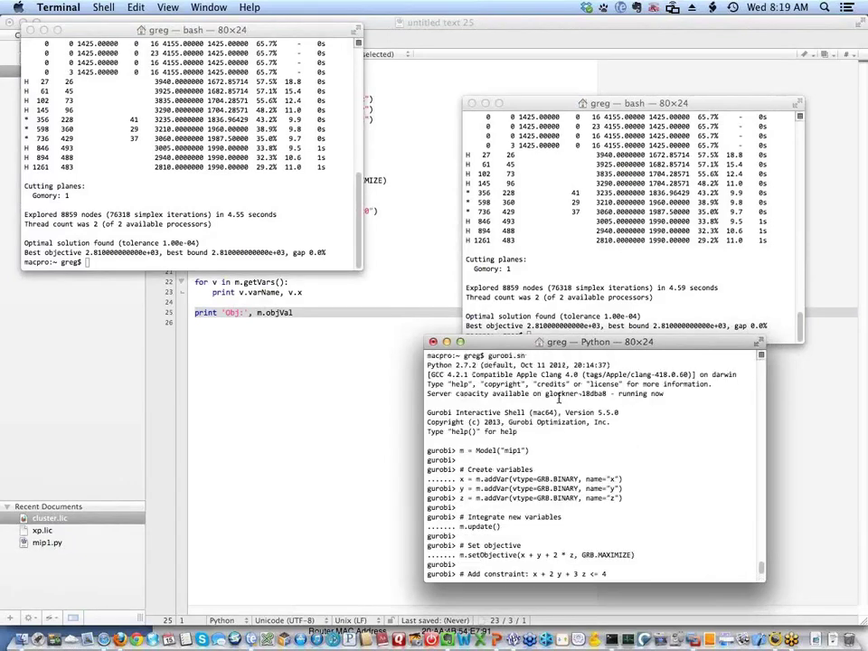
{"action": "left_click", "coordinate": [591, 239]}
{"action": "type", "text": "gurobi.sh"}
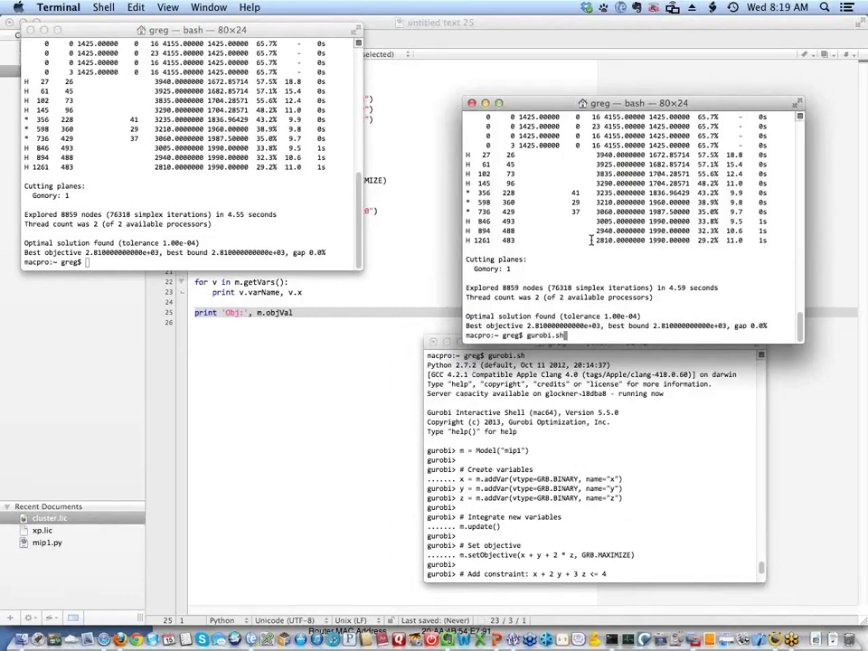
{"action": "key", "text": "Return"}
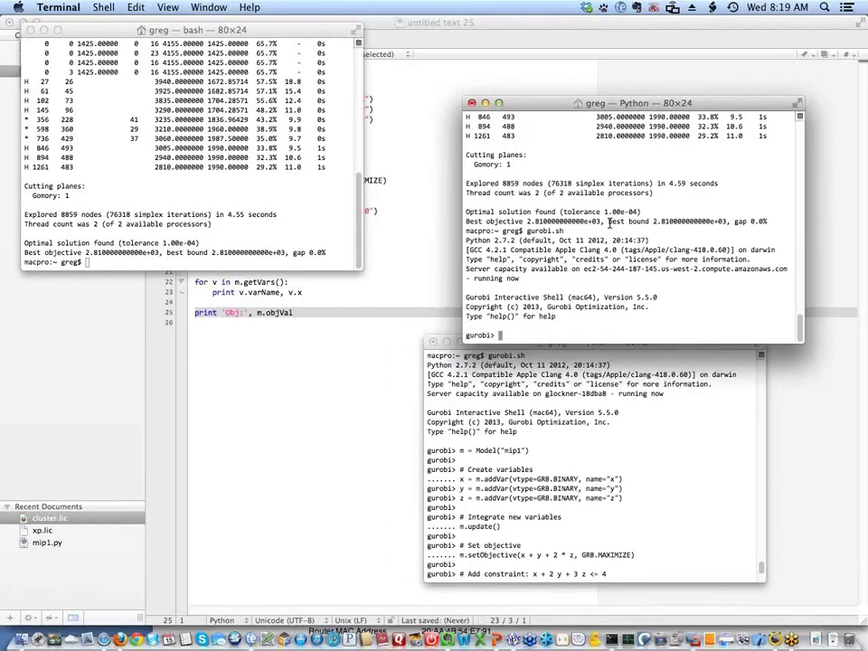
Copy the entire untitled text 25 script from BBEdit and run it in the newly started Gurobi shell.
{"action": "left_click", "coordinate": [405, 310]}
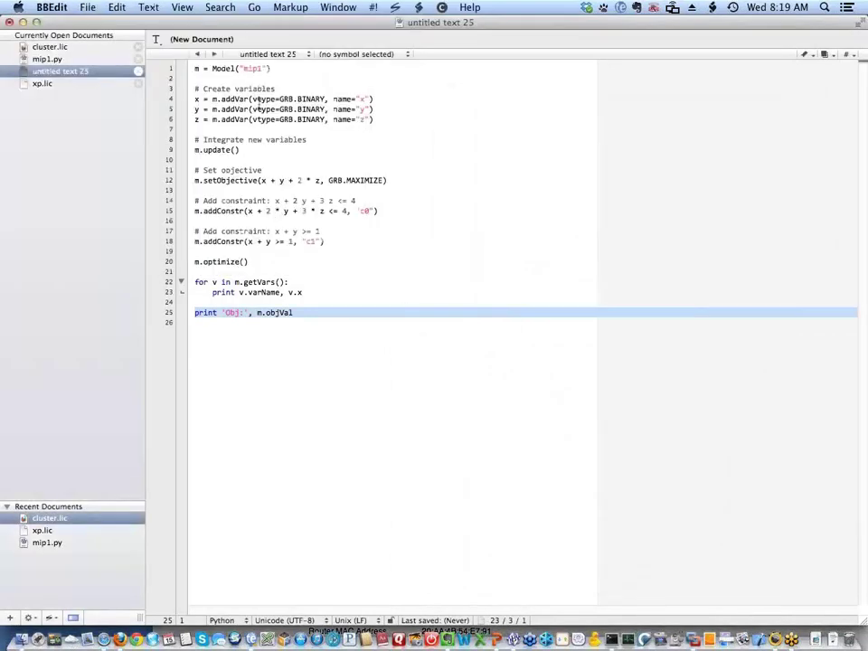
{"action": "triple_click", "coordinate": [241, 69]}
{"action": "key", "text": "super+a"}
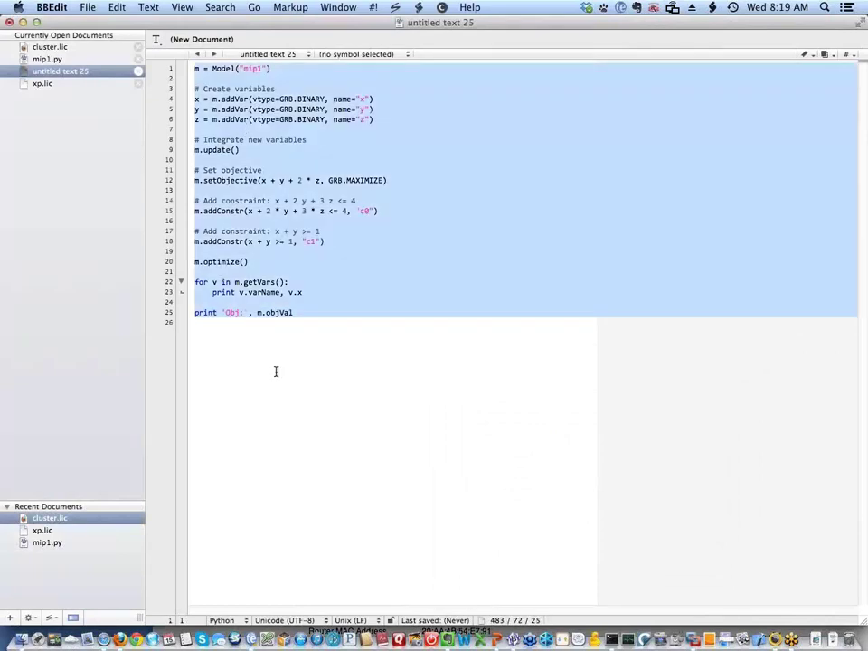
{"action": "key", "text": "super+c"}
{"action": "key", "text": "super+Tab"}
{"action": "key", "text": "super+v"}
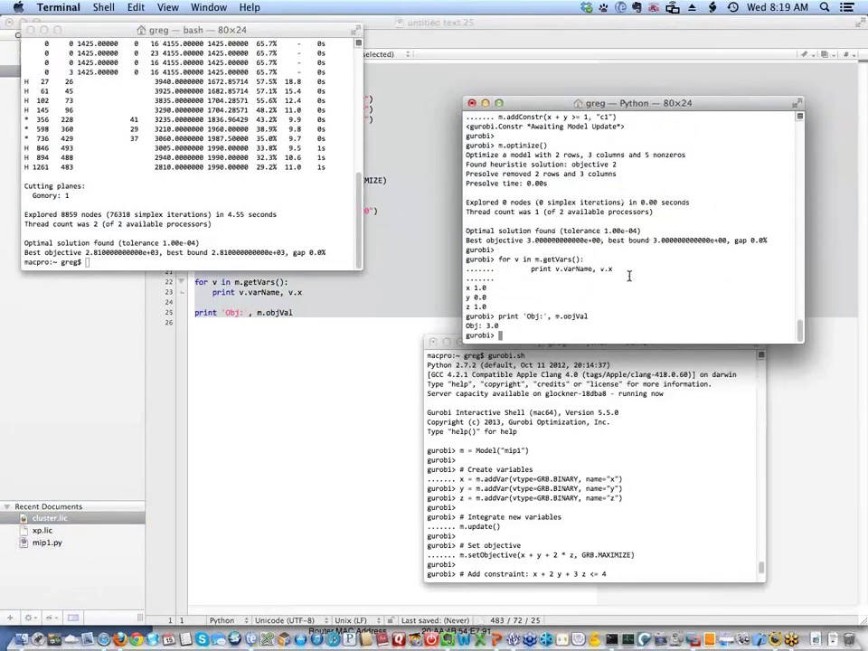
Exit the Gurobi interactive shells in both Terminal windows.
{"action": "key", "text": "ctrl+d"}
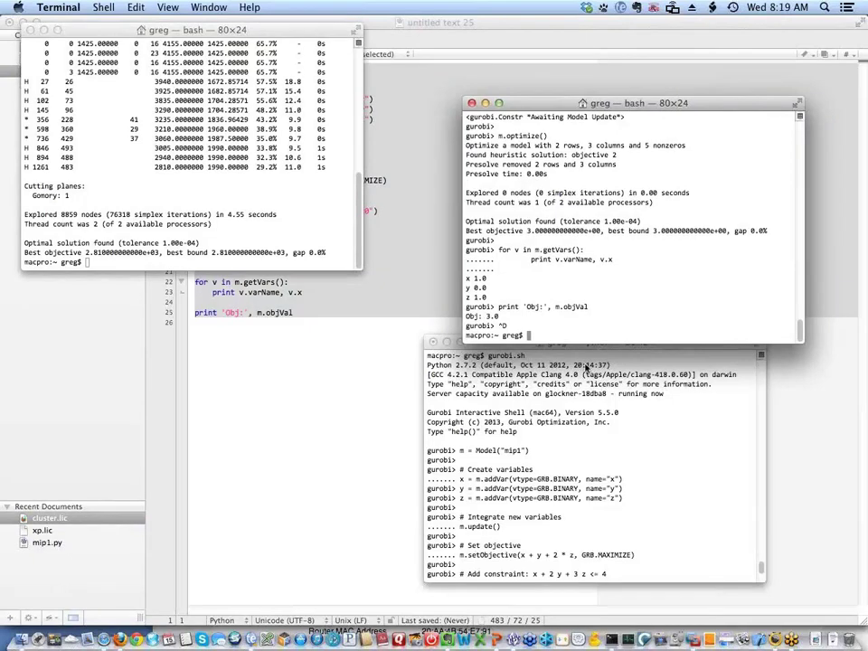
{"action": "left_click", "coordinate": [561, 500]}
{"action": "key", "text": "ctrl+d"}
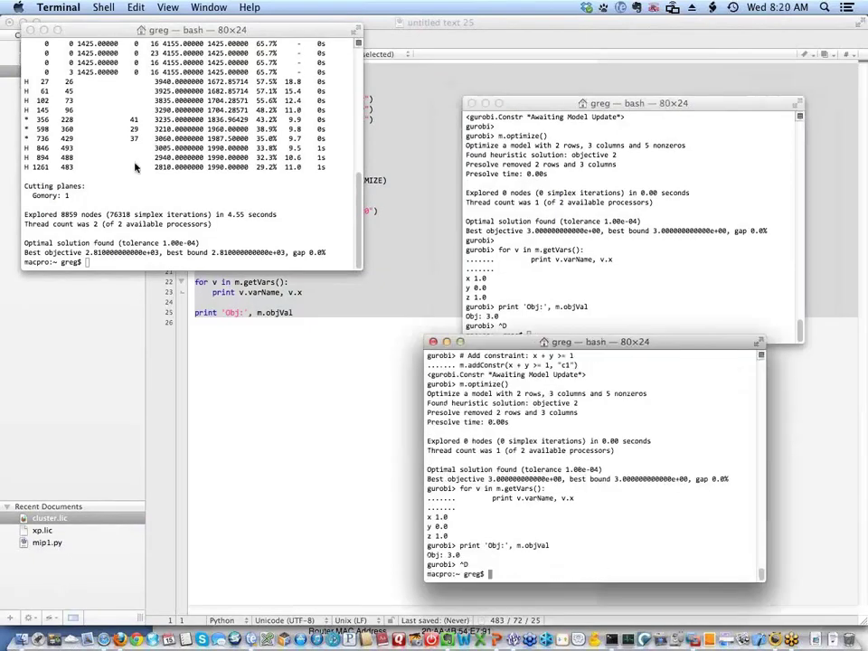
Bring up the Windows XP virtual machine in VMware Fusion and arrange the Terminal windows beside its Command Prompt.
{"action": "left_click", "coordinate": [289, 243]}
{"action": "key", "text": "super+Tab"}
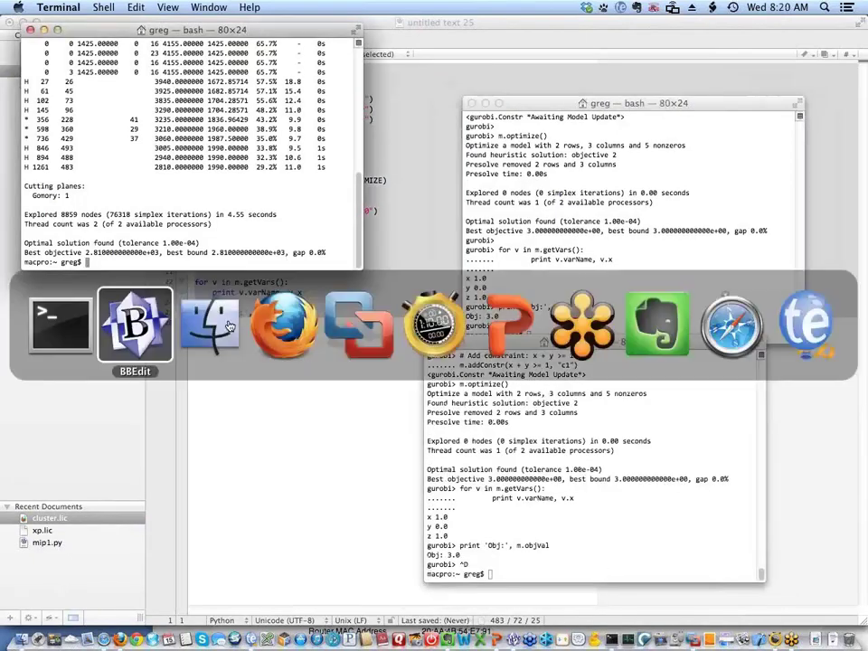
{"action": "left_click", "coordinate": [332, 326]}
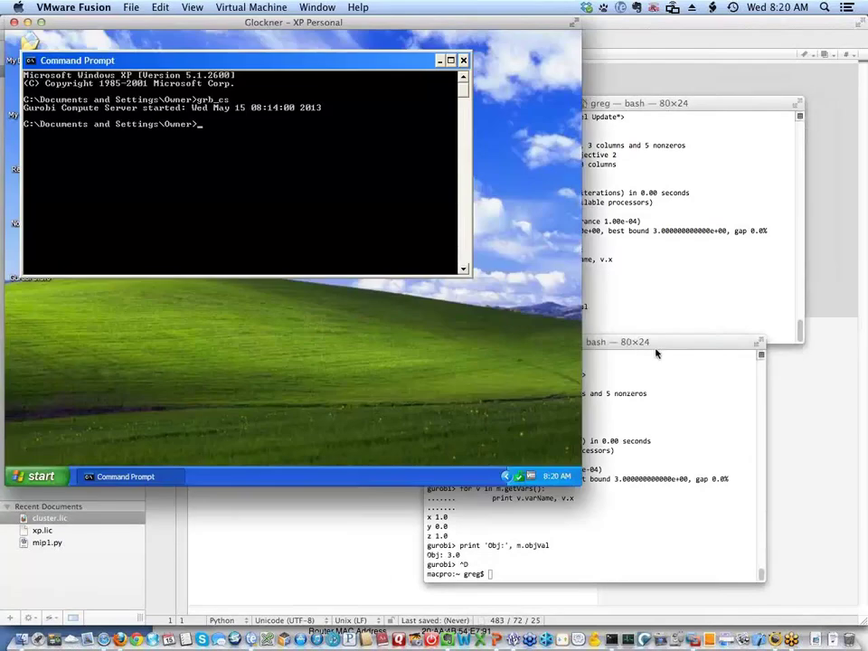
{"action": "left_click_drag", "start_coordinate": [657, 345], "coordinate": [728, 361]}
{"action": "left_click", "coordinate": [704, 223]}
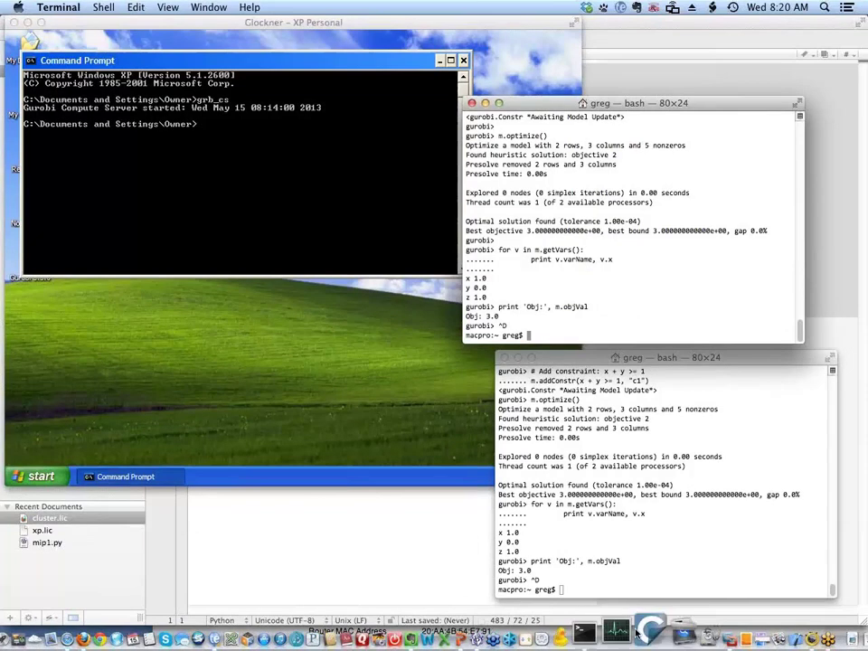
{"action": "left_click", "coordinate": [613, 638]}
{"action": "left_click_drag", "start_coordinate": [308, 34], "coordinate": [777, 27]}
Enter gurobi_cl /Library/gurobi550/mac64/examples/data/misc07.mps in all three Terminal windows without running it.
{"action": "type", "text": "gurobi_cl /Library/gurobi550/mac64/examples/data/misc07.mps"}
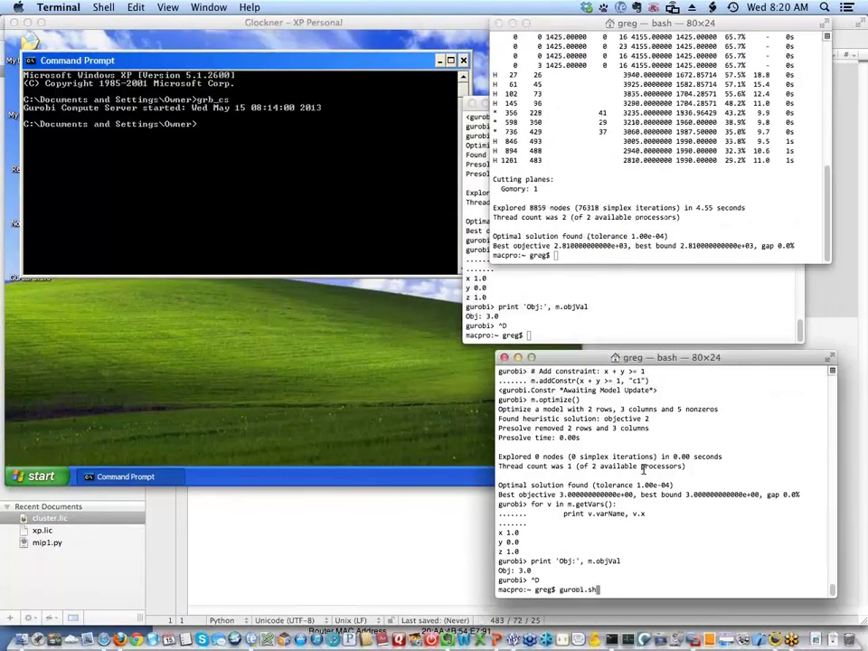
{"action": "left_click", "coordinate": [644, 176]}
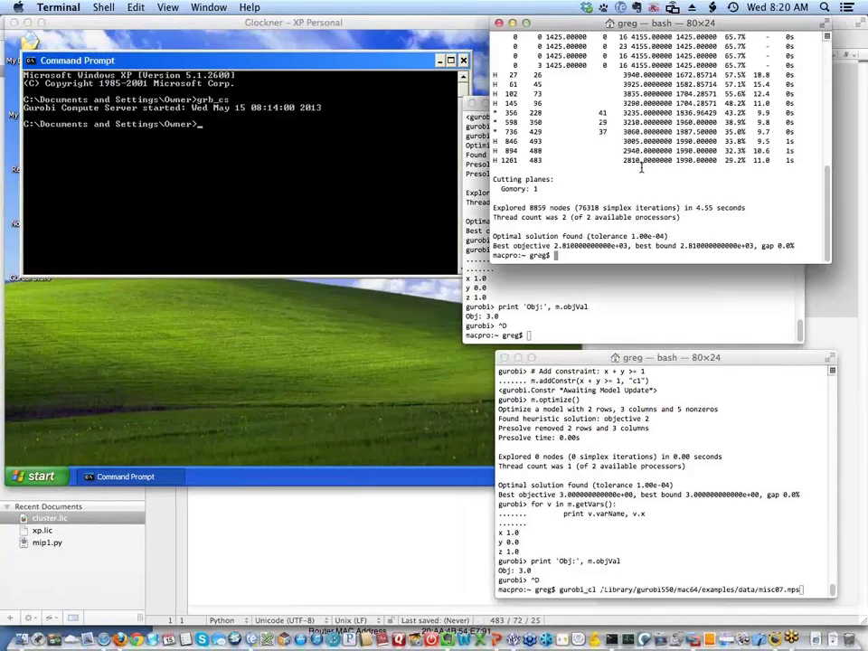
{"action": "key", "text": "super+v"}
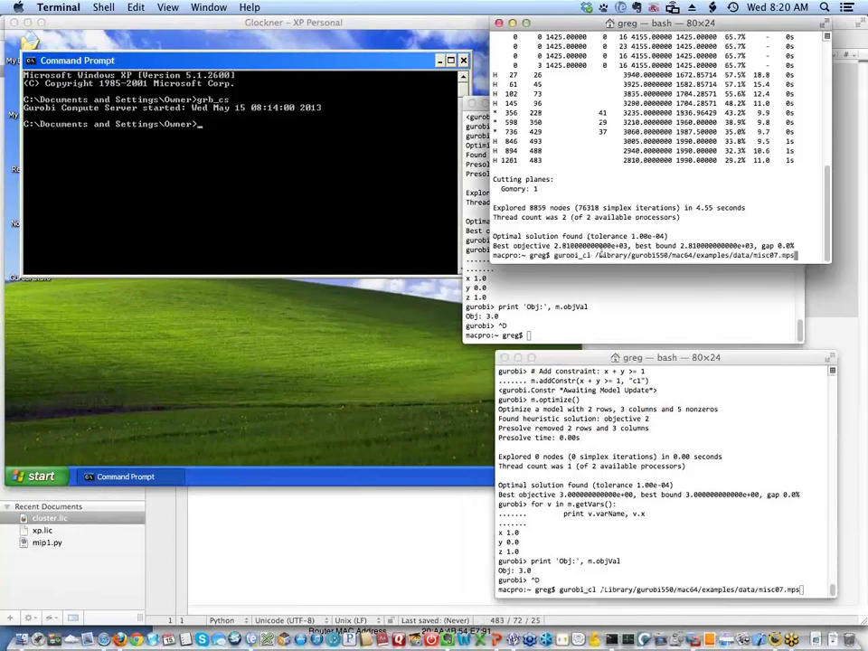
{"action": "left_click", "coordinate": [593, 312]}
{"action": "type", "text": "gurobi.sh"}
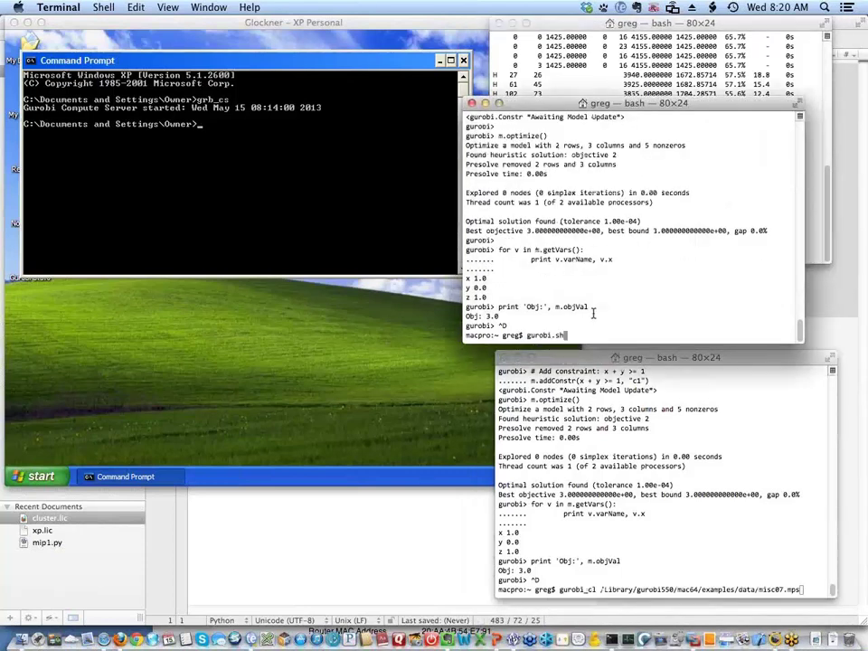
{"action": "key", "text": "BackSpace"}
{"action": "key", "text": "BackSpace"}
{"action": "key", "text": "BackSpace"}
{"action": "key", "text": "BackSpace"}
{"action": "key", "text": "BackSpace"}
{"action": "key", "text": "BackSpace"}
{"action": "key", "text": "BackSpace"}
{"action": "key", "text": "BackSpace"}
{"action": "key", "text": "BackSpace"}
{"action": "key", "text": "super+v"}
Switch to the Windows XP Command Prompt and enter grb_cs -s without running it.
{"action": "left_click", "coordinate": [134, 167]}
{"action": "key", "text": "Up"}
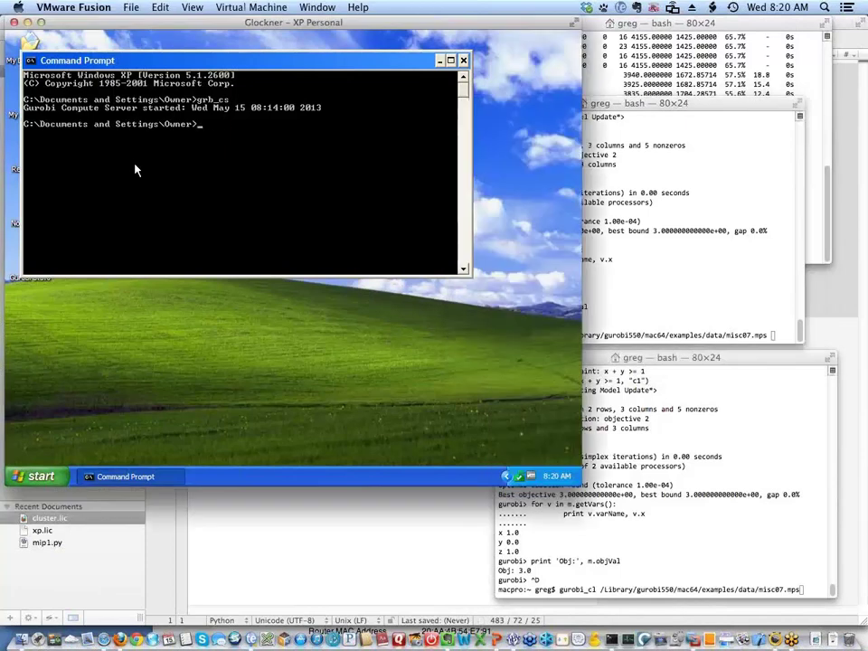
{"action": "type", "text": "-s"}
Start the misc07.mps solves in all three Terminal windows and stop the XP Compute Server with the prepared grb_cs -s command while they run.
{"action": "left_click", "coordinate": [618, 486]}
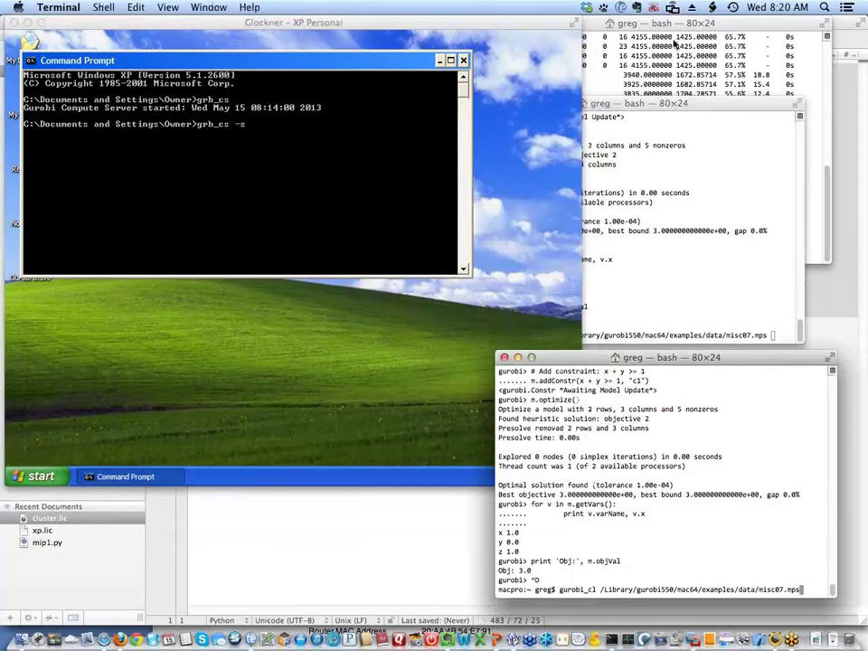
{"action": "left_click", "coordinate": [676, 31]}
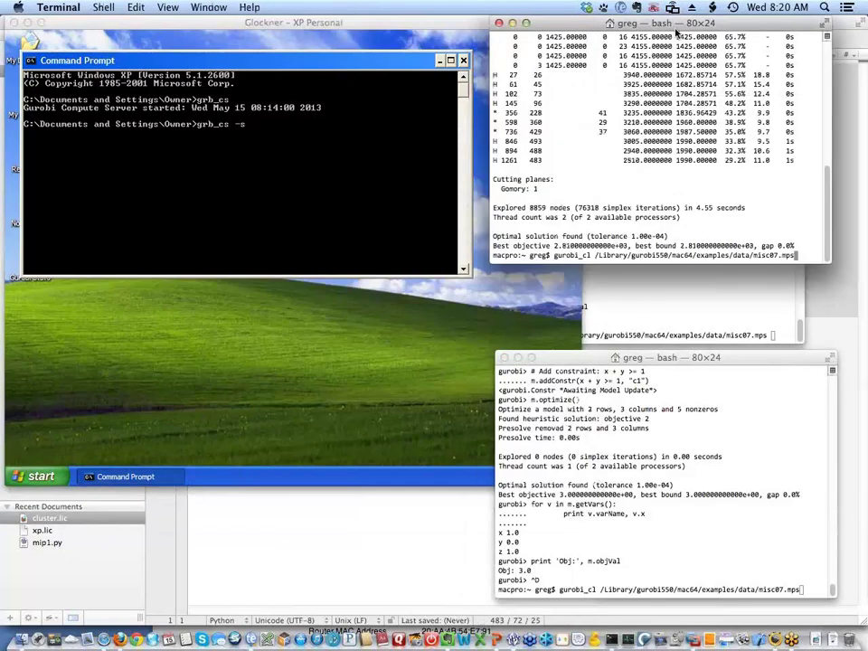
{"action": "key", "text": "Return"}
{"action": "left_click", "coordinate": [678, 270]}
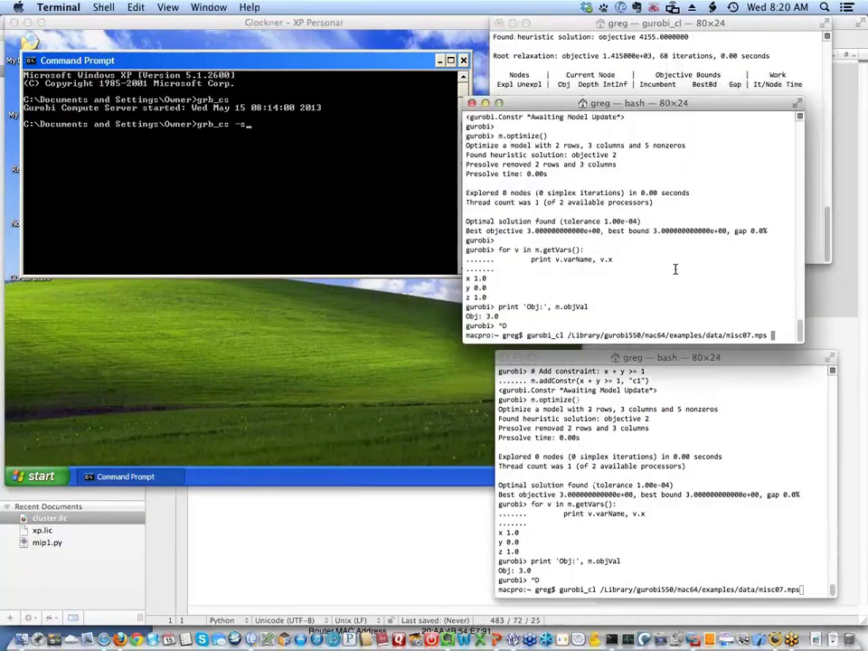
{"action": "key", "text": "Return"}
{"action": "key", "text": "Return"}
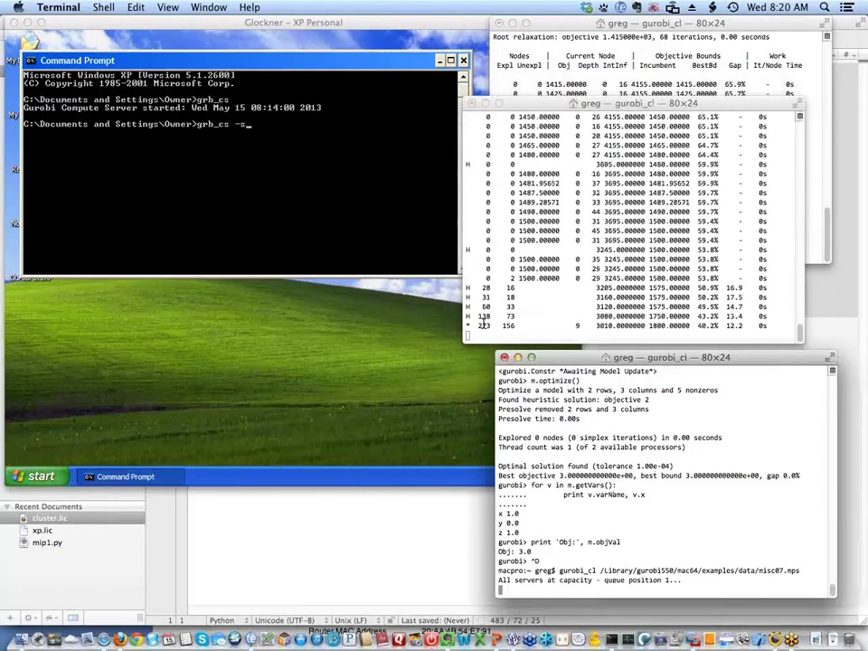
{"action": "left_click", "coordinate": [389, 234]}
{"action": "key", "text": "Return"}
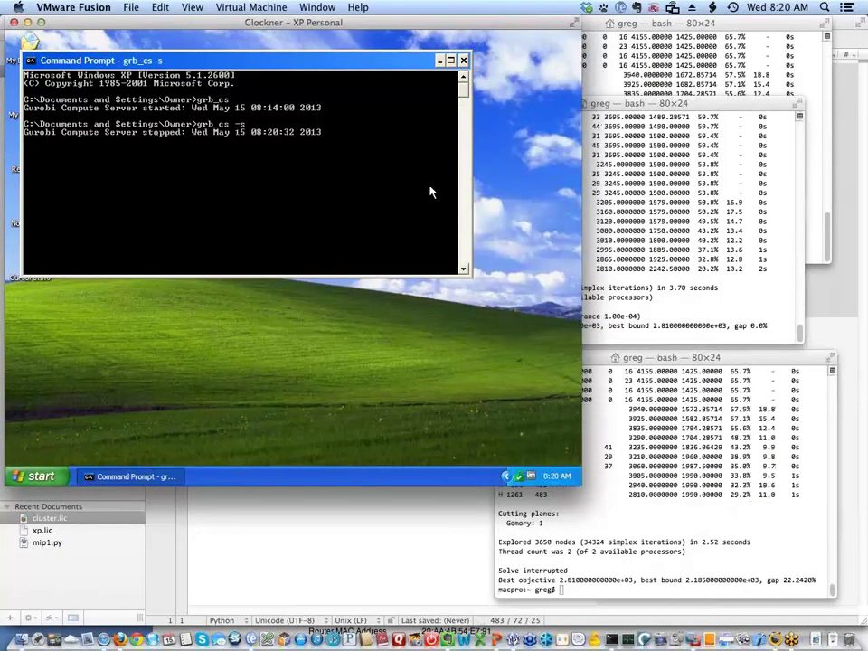
Bring each of the three Terminal windows forward to compare how their misc07.mps solves ended.
{"action": "left_click", "coordinate": [695, 157]}
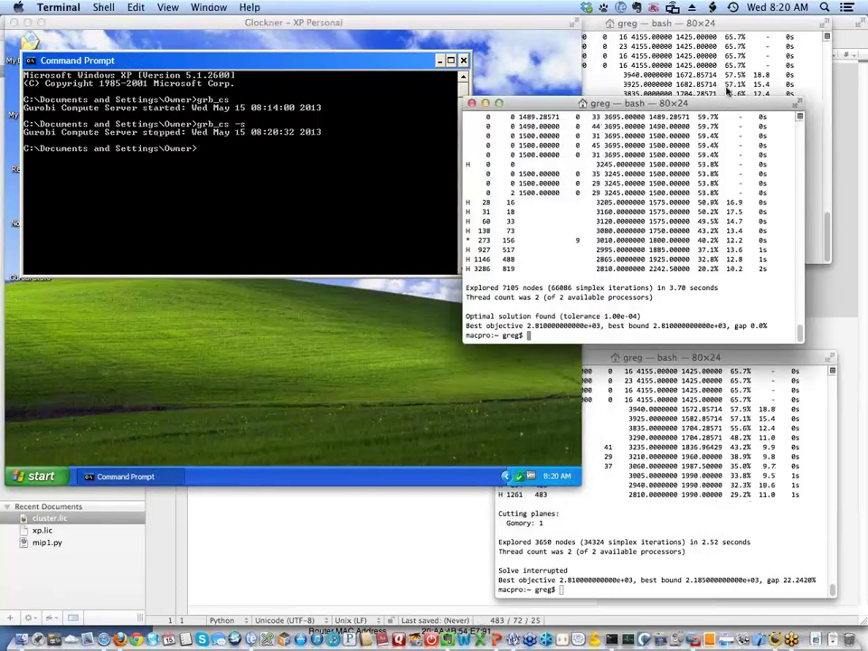
{"action": "left_click", "coordinate": [697, 63]}
{"action": "left_click", "coordinate": [670, 539]}
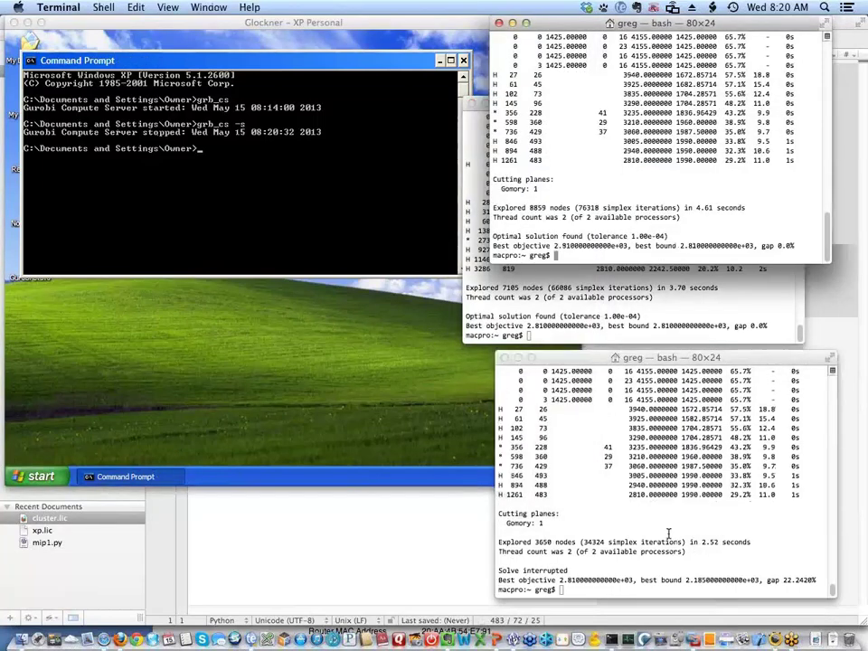
Restart the Compute Server from the Windows XP Command Prompt with grb_cs.
{"action": "key", "text": "Up"}
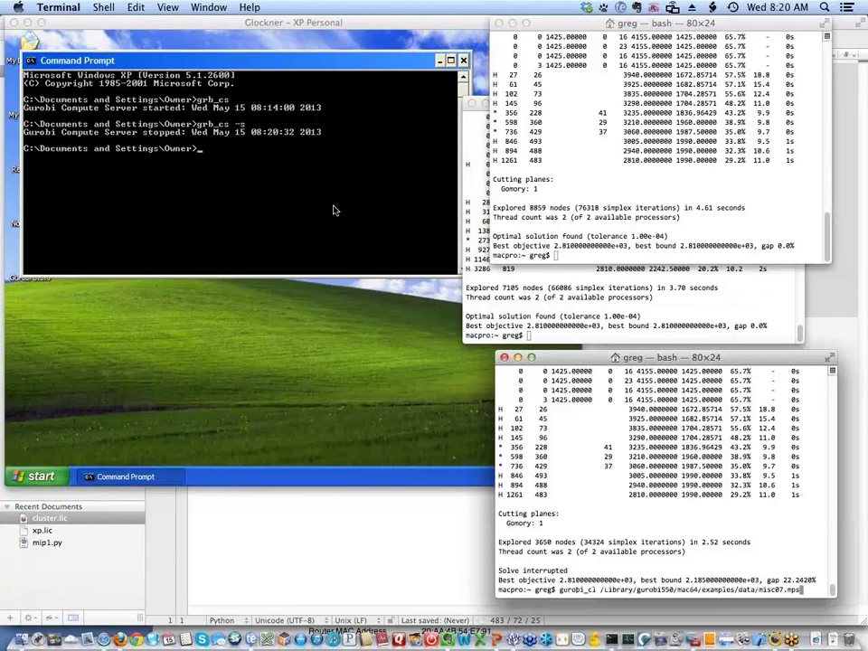
{"action": "key", "text": "Up"}
{"action": "left_click", "coordinate": [328, 210]}
{"action": "key", "text": "Up"}
{"action": "key", "text": "BackSpace"}
{"action": "key", "text": "BackSpace"}
{"action": "key", "text": "BackSpace"}
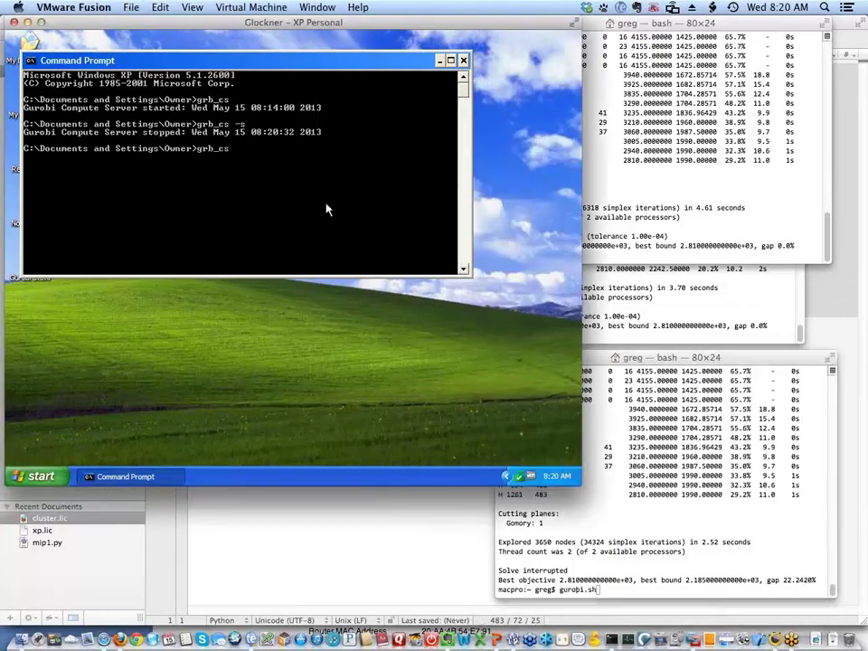
{"action": "key", "text": "Return"}
Enter gurobi_cl ~/Gurobi/Engineering/bench/neos-1112782.mps.bz2 in the Terminal window showing the interrupted solve, without running it.
{"action": "left_click", "coordinate": [770, 463]}
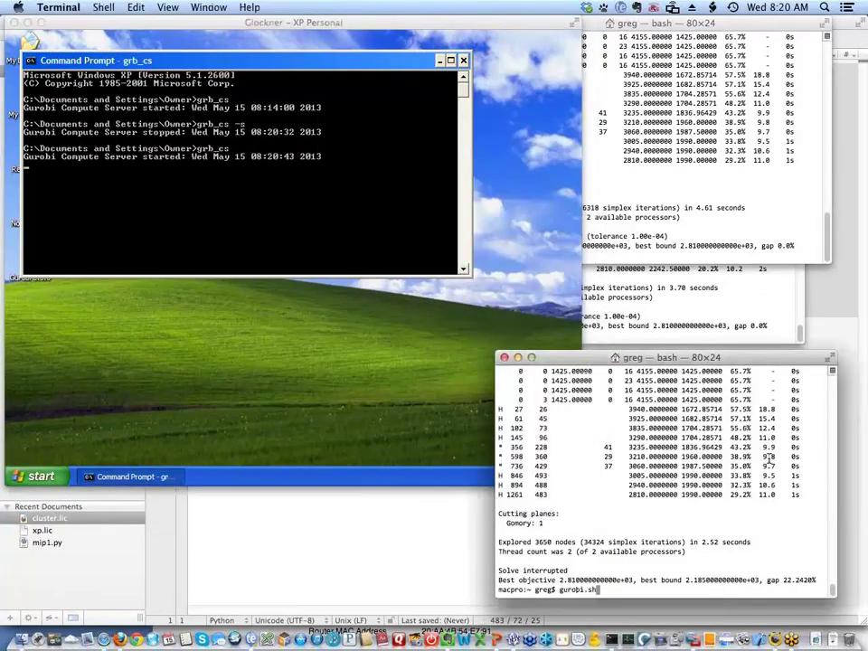
{"action": "key", "text": "Up"}
{"action": "key", "text": "BackSpace"}
{"action": "key", "text": "BackSpace"}
{"action": "key", "text": "BackSpace"}
{"action": "key", "text": "BackSpace"}
{"action": "key", "text": "BackSpace"}
{"action": "key", "text": "BackSpace"}
{"action": "key", "text": "BackSpace"}
{"action": "key", "text": "BackSpace"}
{"action": "key", "text": "BackSpace"}
{"action": "key", "text": "BackSpace"}
{"action": "key", "text": "BackSpace"}
{"action": "key", "text": "BackSpace"}
{"action": "key", "text": "BackSpace"}
{"action": "key", "text": "BackSpace"}
{"action": "key", "text": "BackSpace"}
{"action": "key", "text": "BackSpace"}
{"action": "key", "text": "BackSpace"}
{"action": "key", "text": "BackSpace"}
{"action": "key", "text": "BackSpace"}
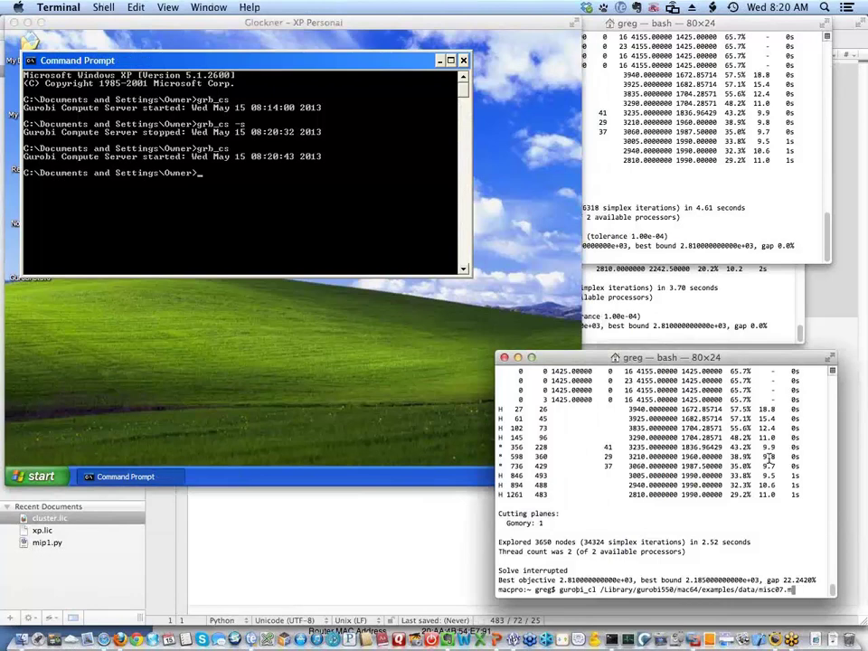
{"action": "key", "text": "BackSpace"}
{"action": "key", "text": "BackSpace"}
{"action": "key", "text": "BackSpace"}
{"action": "key", "text": "BackSpace"}
{"action": "key", "text": "BackSpace"}
{"action": "key", "text": "BackSpace"}
{"action": "key", "text": "BackSpace"}
{"action": "key", "text": "BackSpace"}
{"action": "key", "text": "BackSpace"}
{"action": "key", "text": "BackSpace"}
{"action": "key", "text": "BackSpace"}
{"action": "key", "text": "BackSpace"}
{"action": "key", "text": "BackSpace"}
{"action": "key", "text": "BackSpace"}
{"action": "key", "text": "BackSpace"}
{"action": "key", "text": "BackSpace"}
{"action": "key", "text": "BackSpace"}
{"action": "key", "text": "BackSpace"}
{"action": "key", "text": "BackSpace"}
{"action": "key", "text": "BackSpace"}
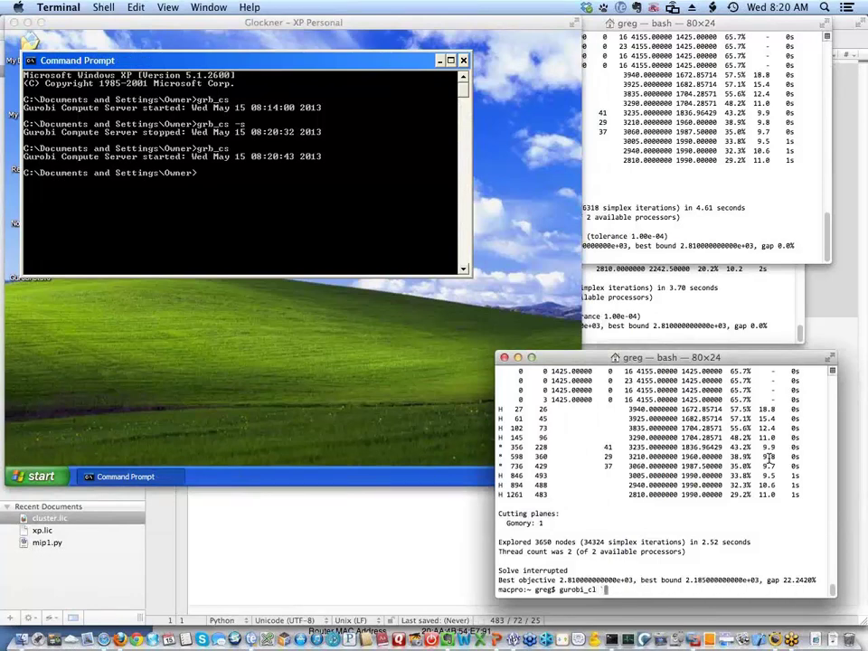
{"action": "type", "text": "~/Gurobi/Engineering/"}
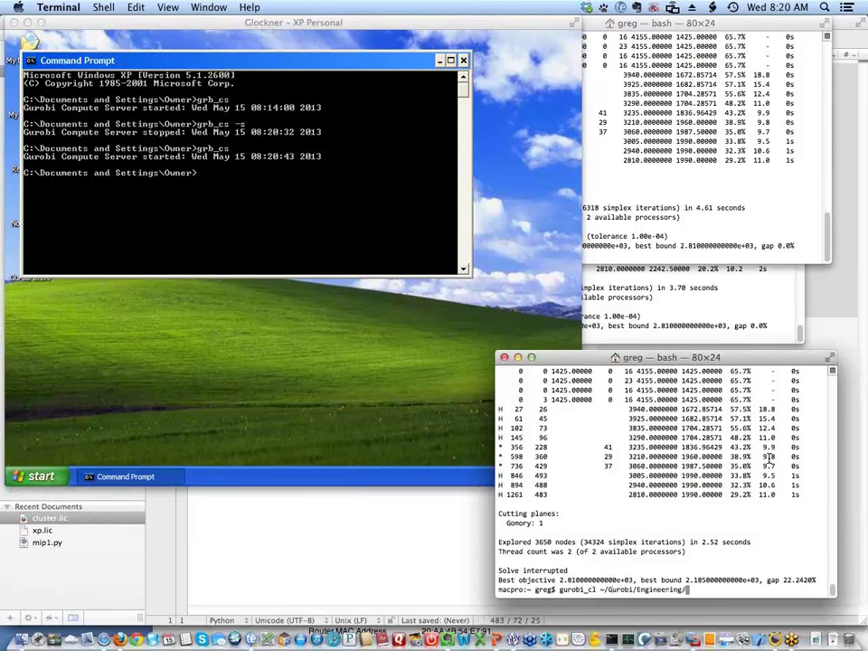
{"action": "type", "text": "bench/r"}
{"action": "type", "text": "eos-1112782.mps.bz2"}
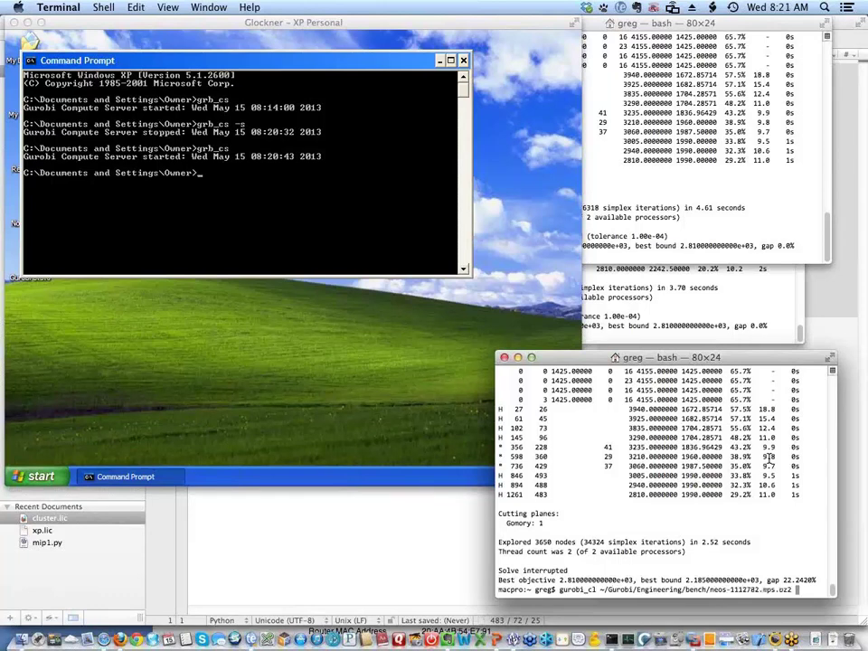
Copy the prepared neos-1112782.mps.bz2 solve command into the other two Terminal windows without running it.
{"action": "double_click", "coordinate": [577, 590]}
{"action": "left_click", "coordinate": [790, 590], "text": "shift"}
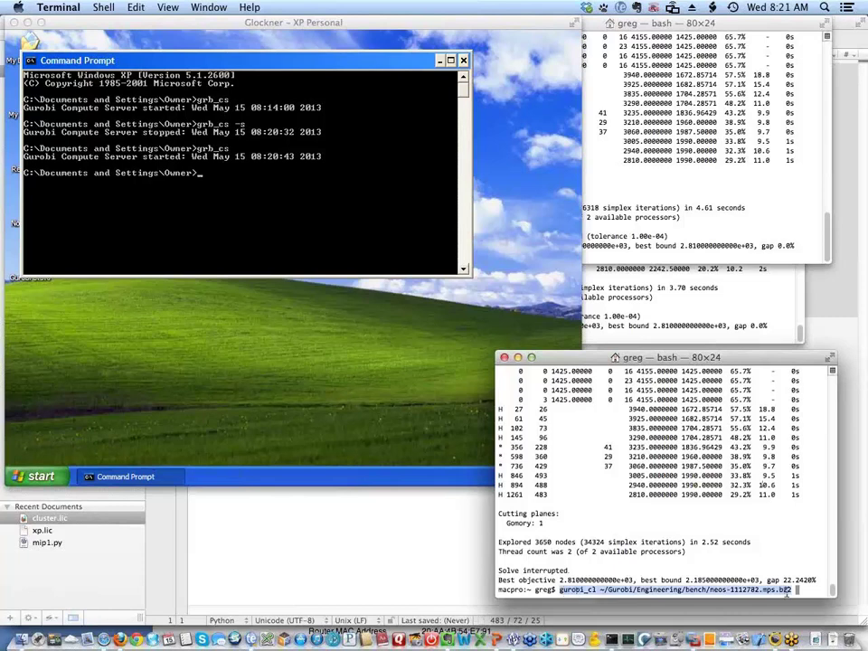
{"action": "key", "text": "super+c"}
{"action": "left_click", "coordinate": [738, 215]}
{"action": "key", "text": "super+v"}
{"action": "left_click", "coordinate": [699, 276]}
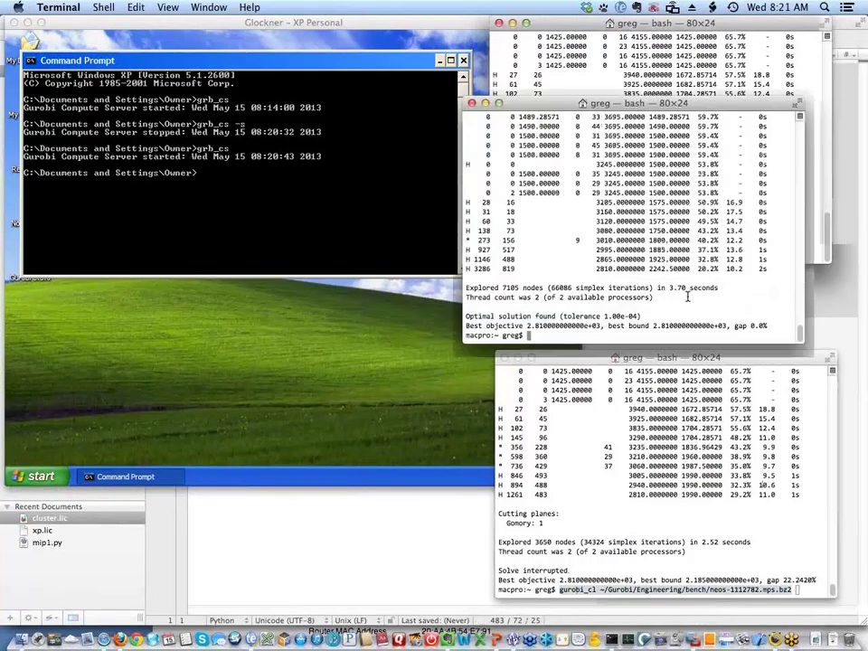
{"action": "key", "text": "super+v"}
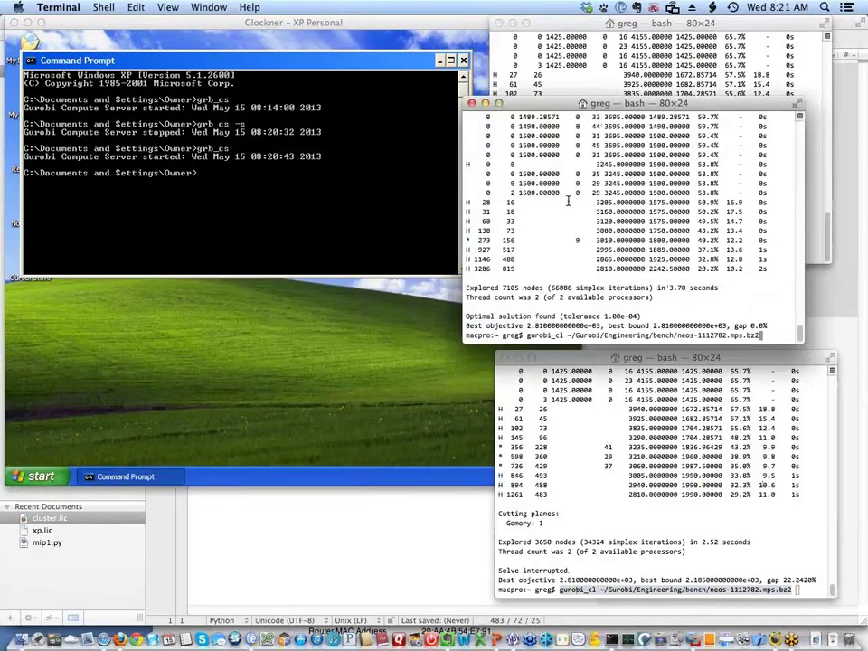
{"action": "left_click", "coordinate": [500, 42]}
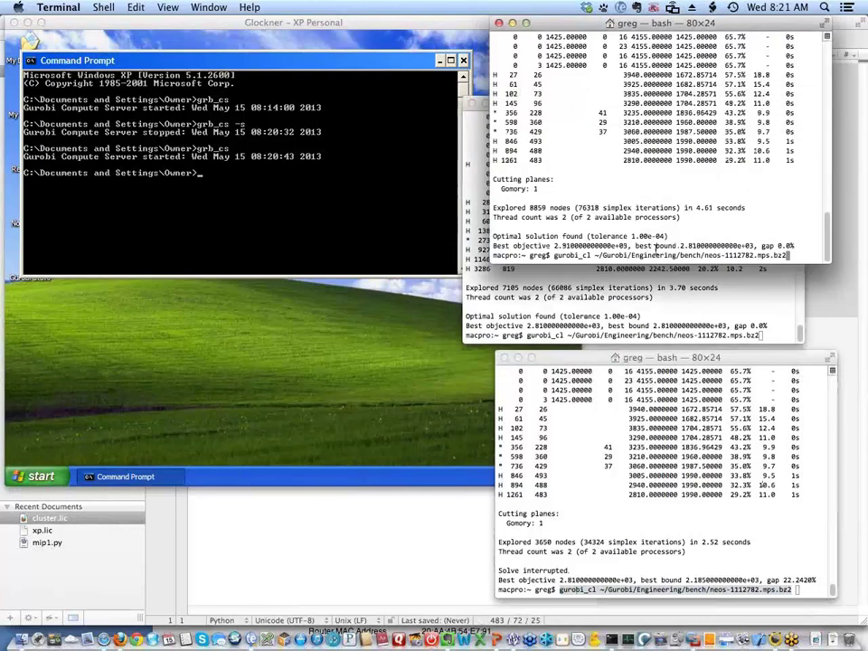
Start the neos-1112782.mps.bz2 solves in all three Terminal windows, beginning with the one where the command was first entered.
{"action": "left_click", "coordinate": [701, 445]}
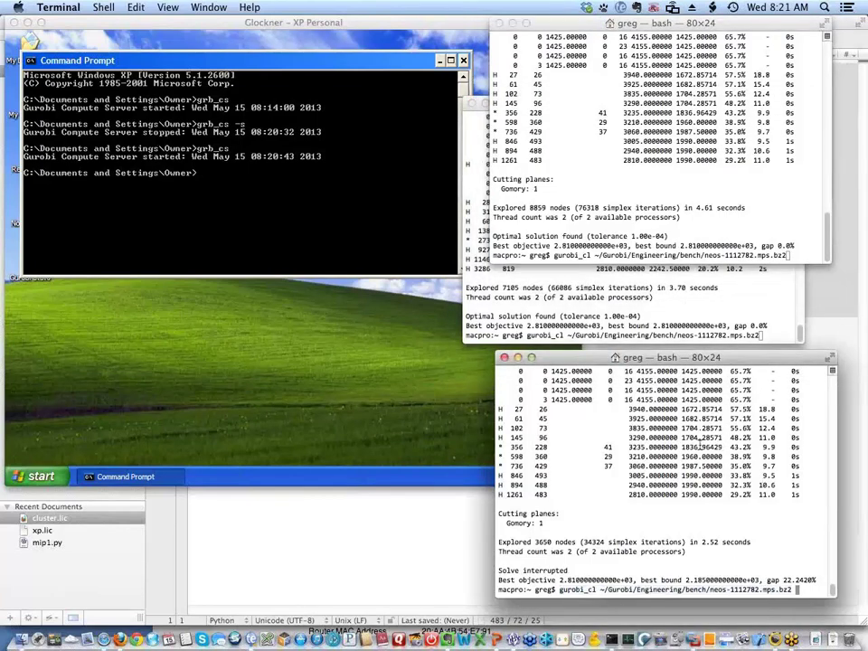
{"action": "key", "text": "Return"}
{"action": "left_click", "coordinate": [660, 304]}
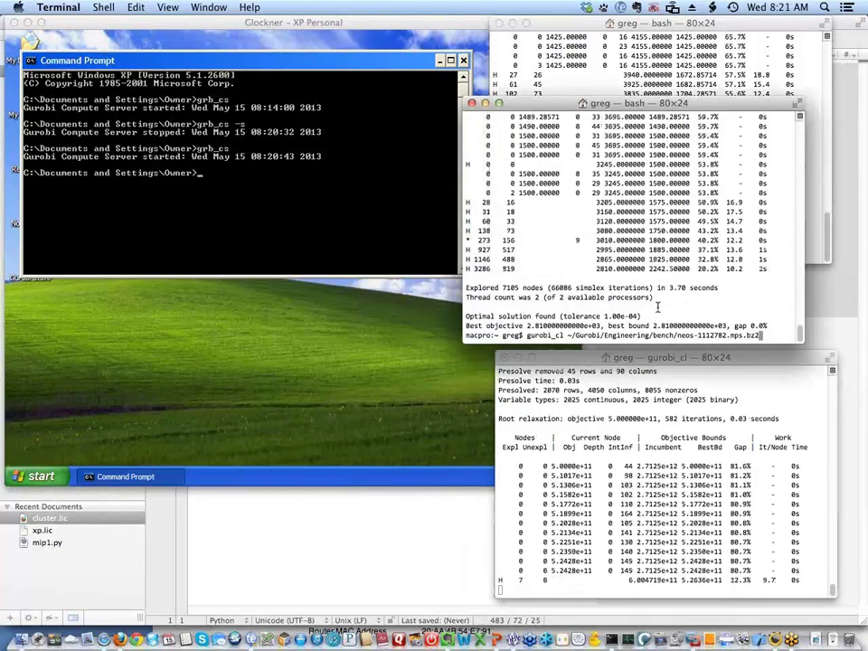
{"action": "key", "text": "Return"}
{"action": "left_click", "coordinate": [676, 43]}
{"action": "key", "text": "Return"}
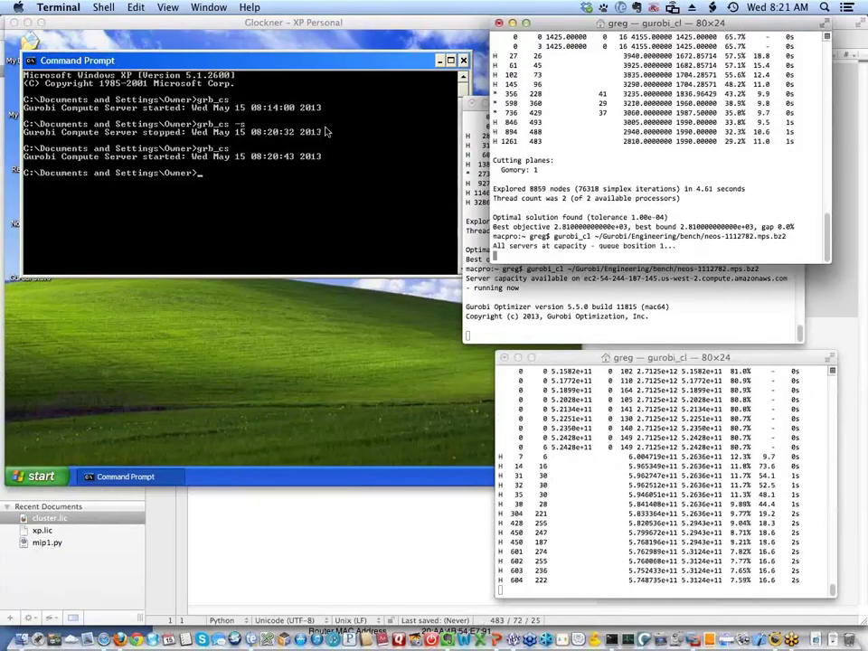
Stop the Windows XP Compute Server with grb_cs -s while the neos-1112782 solves are running.
{"action": "left_click", "coordinate": [328, 134]}
{"action": "type", "text": "grb_cs"}
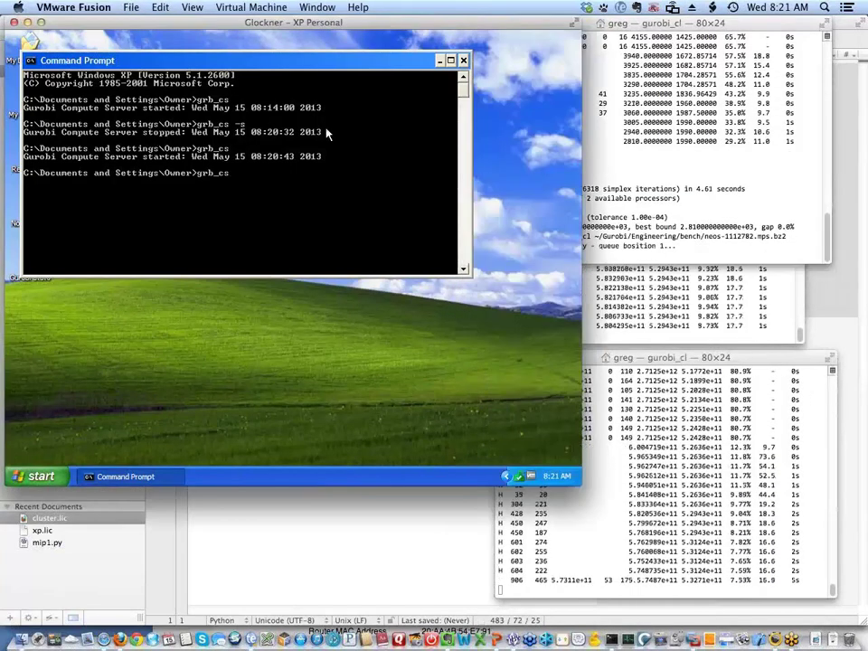
{"action": "type", "text": " -s"}
{"action": "key", "text": "Return"}
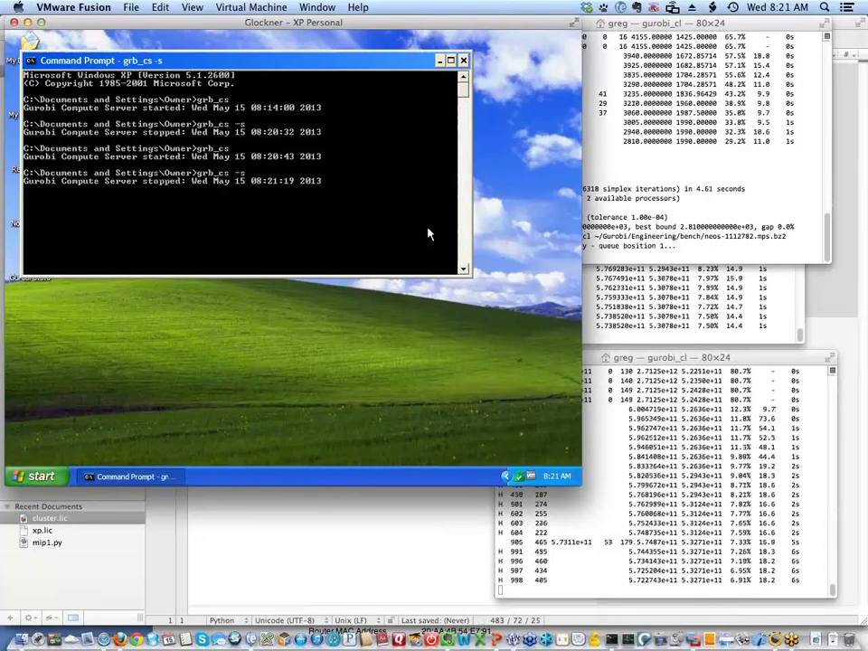
Examine the first-started neos-1112782 solve's log for its final status and the server that ran it.
{"action": "left_click", "coordinate": [604, 362]}
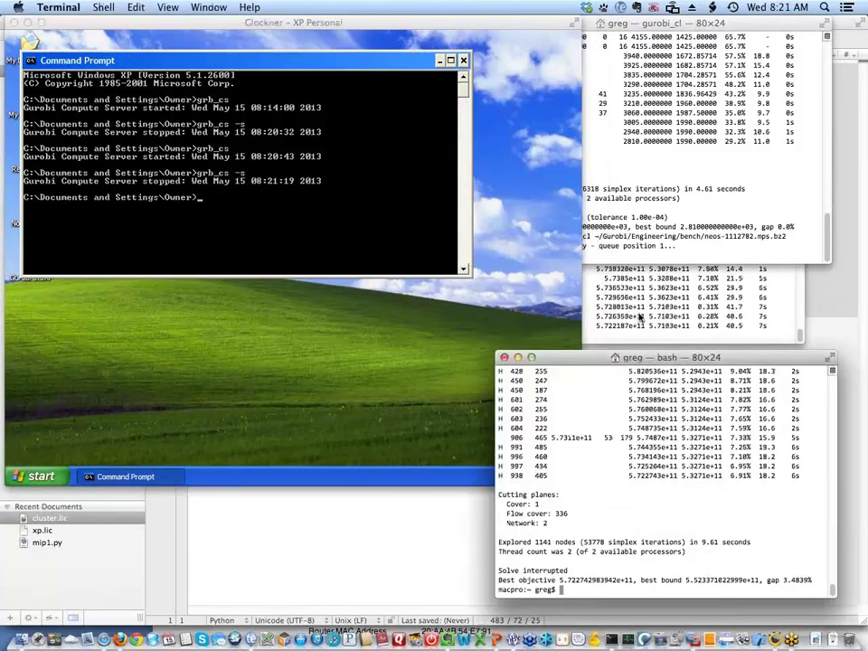
{"action": "triple_click", "coordinate": [564, 571]}
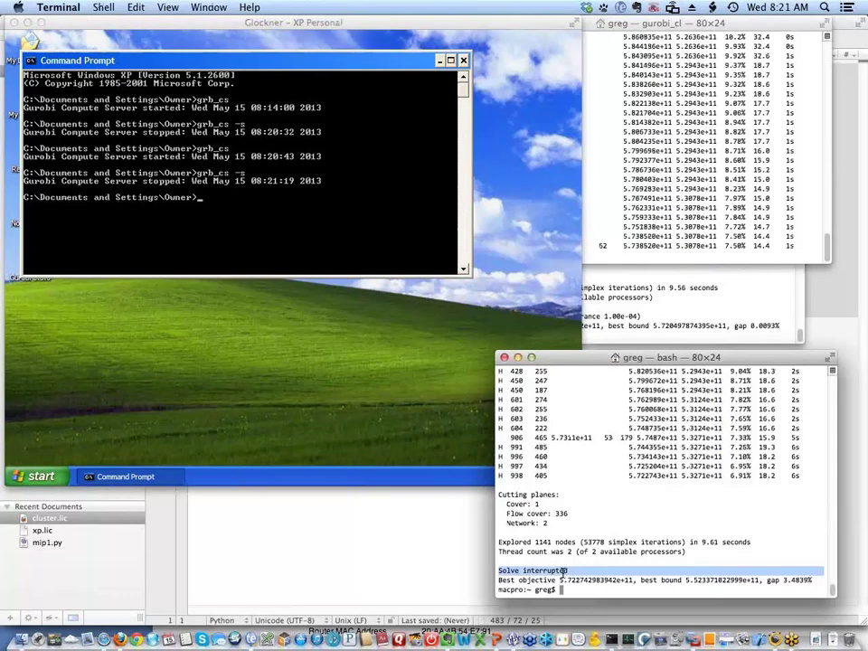
{"action": "scroll", "coordinate": [658, 500], "scroll_direction": "up", "scroll_amount": 1}
{"action": "scroll", "coordinate": [659, 500], "scroll_direction": "up", "scroll_amount": 10}
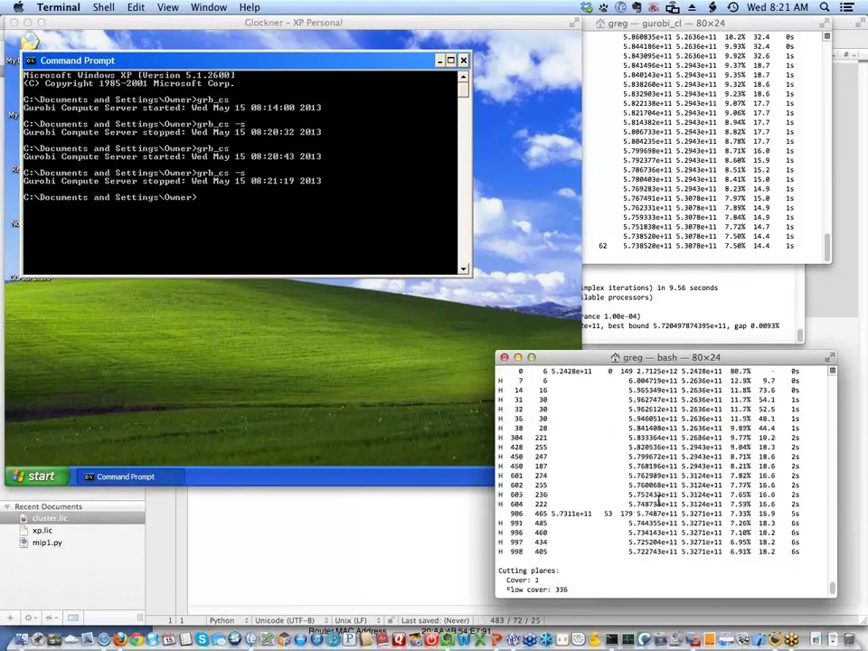
{"action": "scroll", "coordinate": [659, 501], "scroll_direction": "up", "scroll_amount": 1}
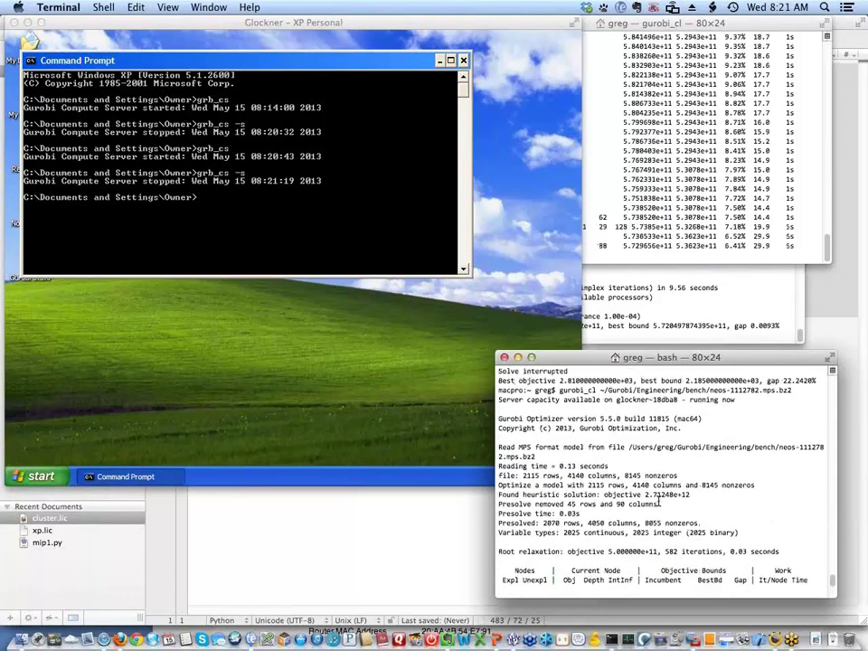
{"action": "triple_click", "coordinate": [628, 400]}
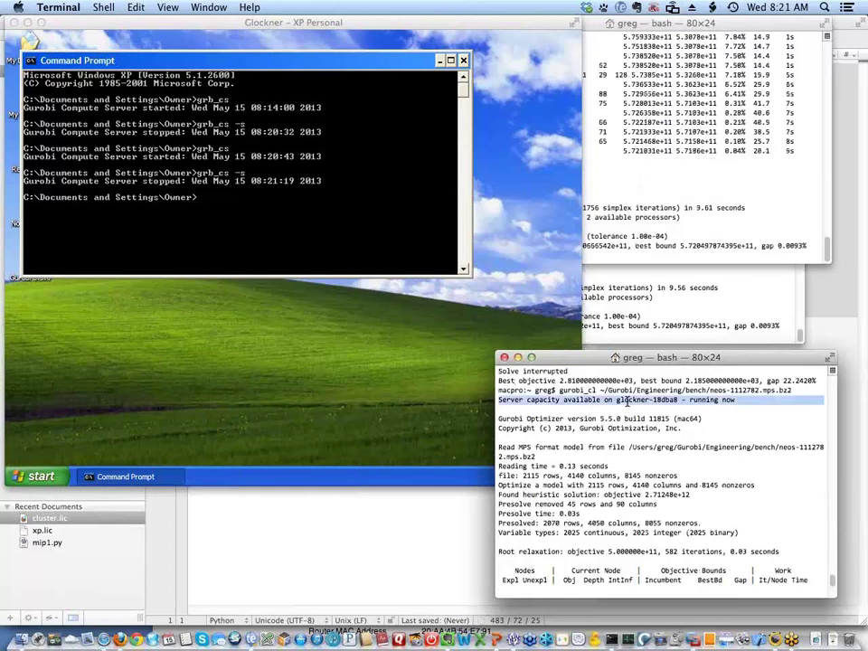
{"action": "scroll", "coordinate": [628, 403], "scroll_direction": "down", "scroll_amount": 10}
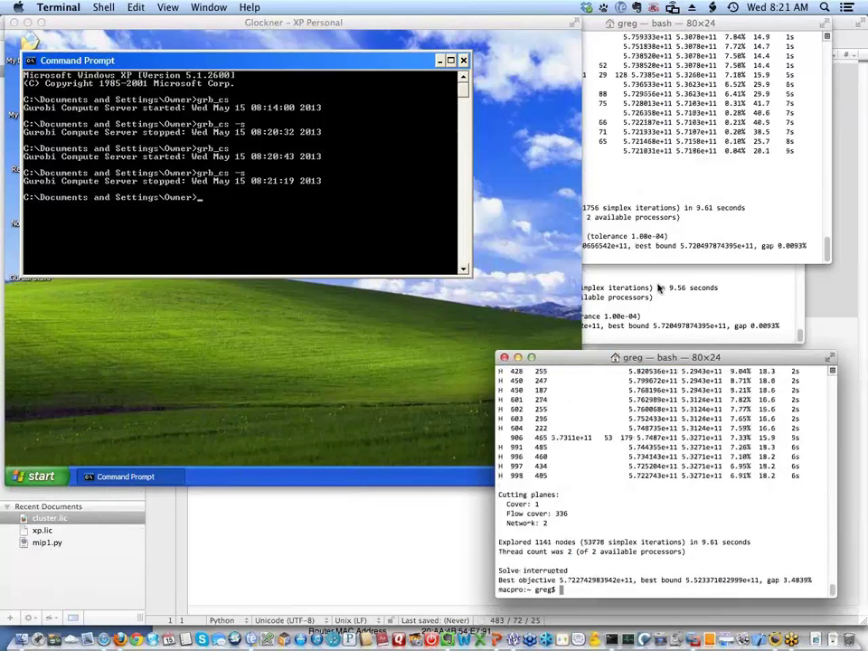
Examine the queued neos-1112782 solve's log for its queue message and the server it was assigned to.
{"action": "left_click", "coordinate": [660, 307]}
{"action": "left_click", "coordinate": [692, 56]}
{"action": "scroll", "coordinate": [697, 56], "scroll_direction": "up", "scroll_amount": 15}
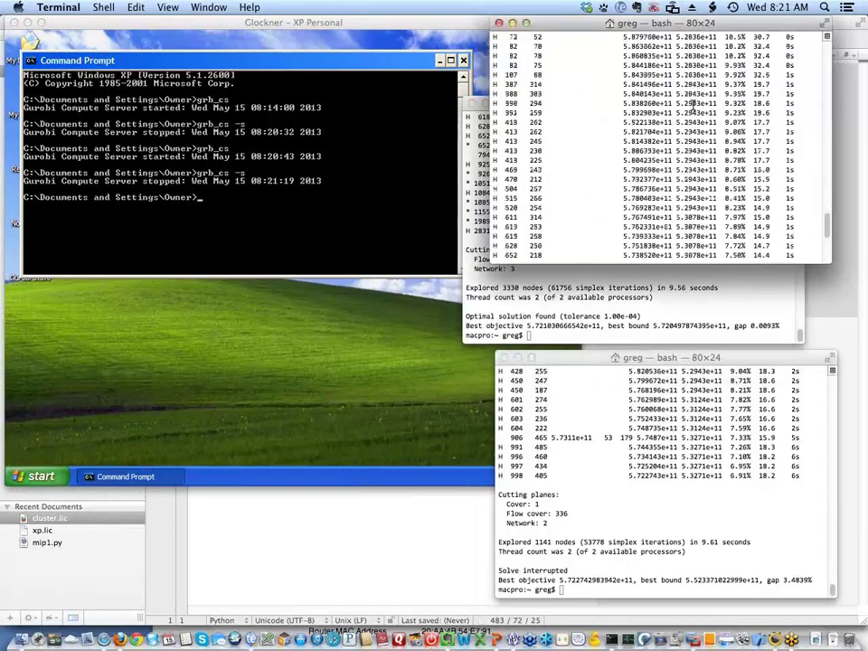
{"action": "scroll", "coordinate": [693, 105], "scroll_direction": "up", "scroll_amount": 2}
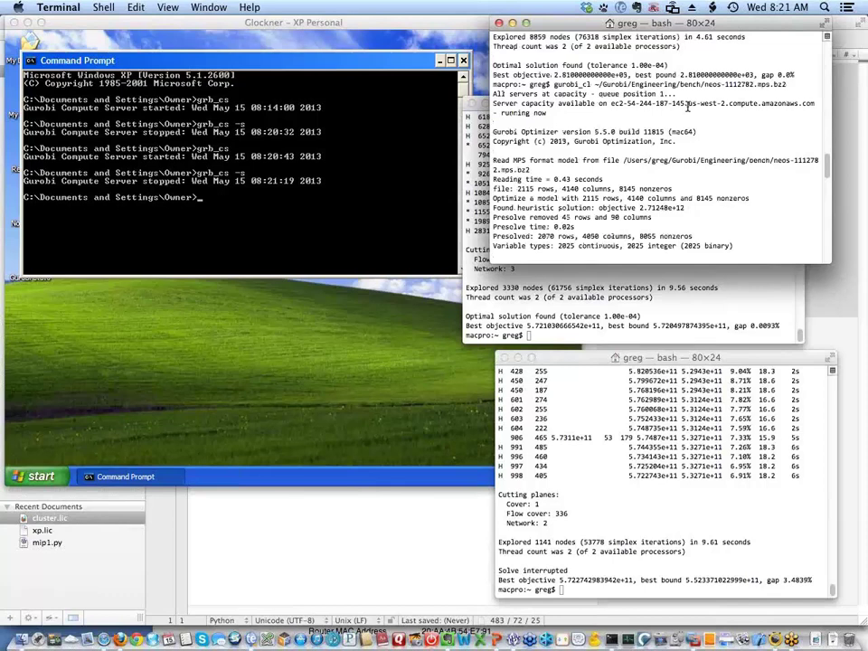
{"action": "triple_click", "coordinate": [687, 105]}
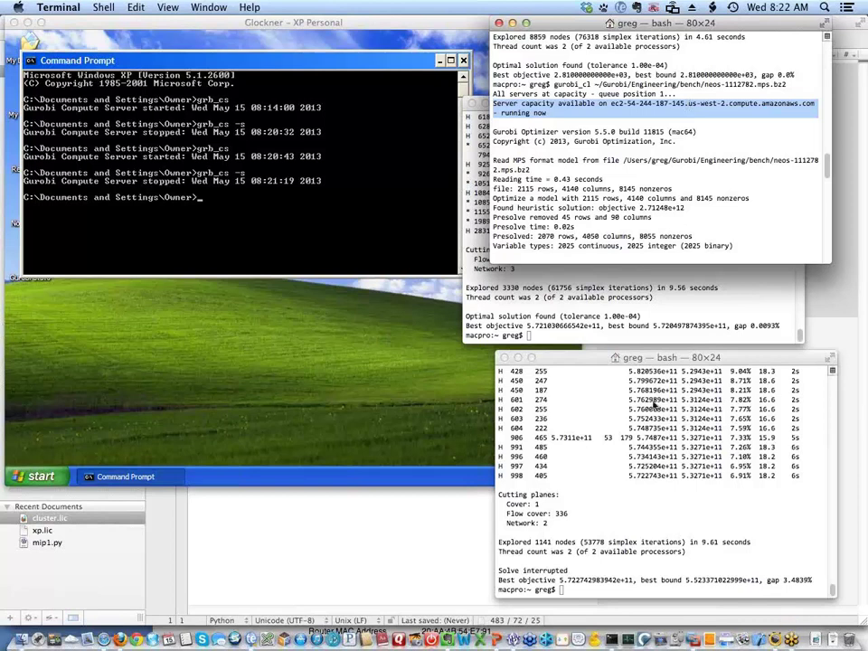
Switch to the slide presentation and advance from Demonstrations to the "Use case 1: Light clients" slide.
{"action": "left_click", "coordinate": [794, 640]}
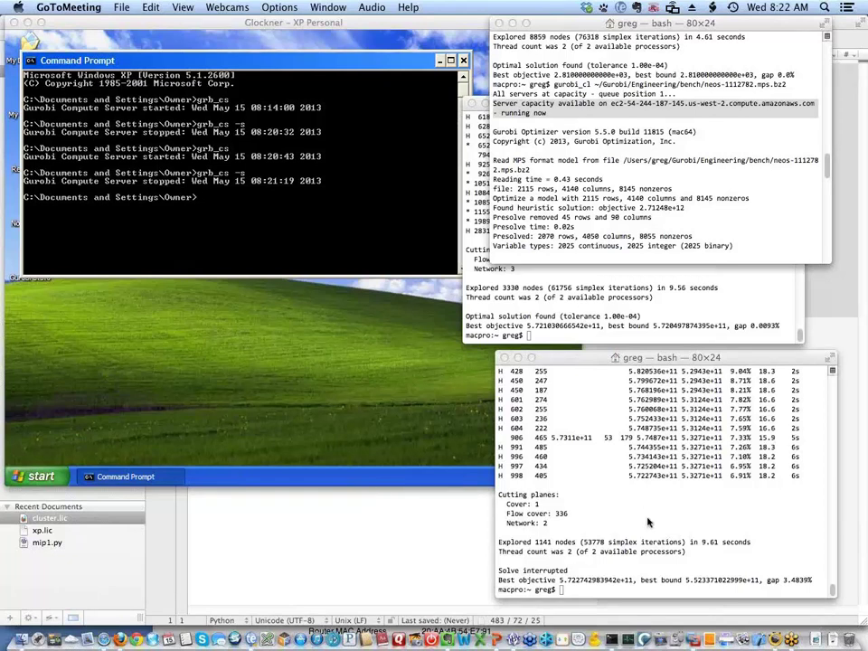
{"action": "left_click", "coordinate": [495, 633]}
{"action": "left_click", "coordinate": [54, 538]}
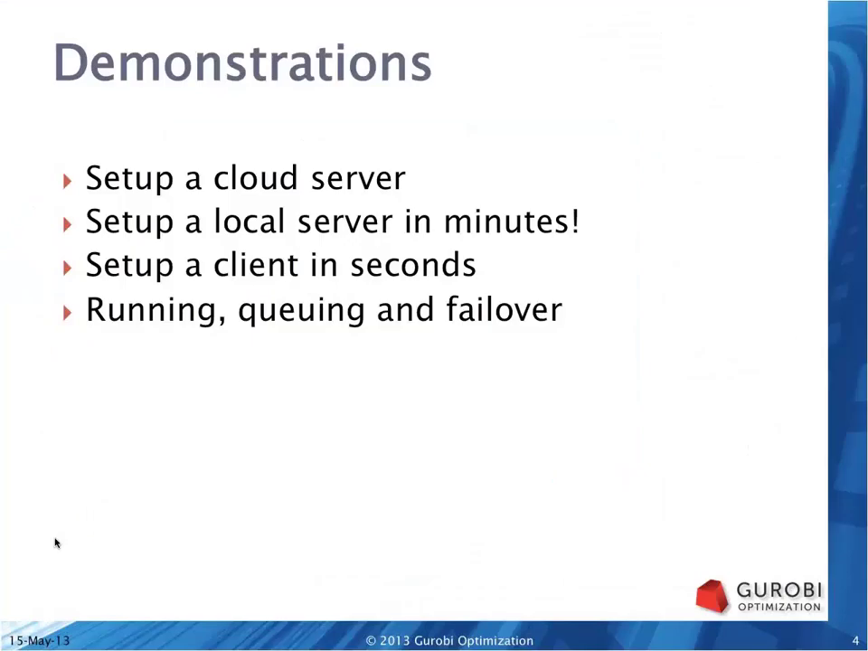
{"action": "key", "text": "Right"}
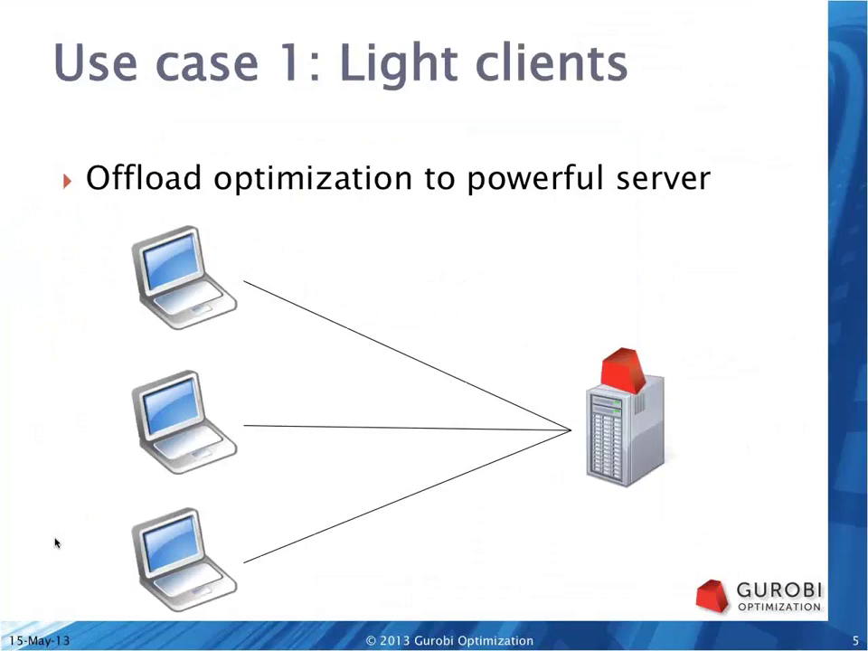